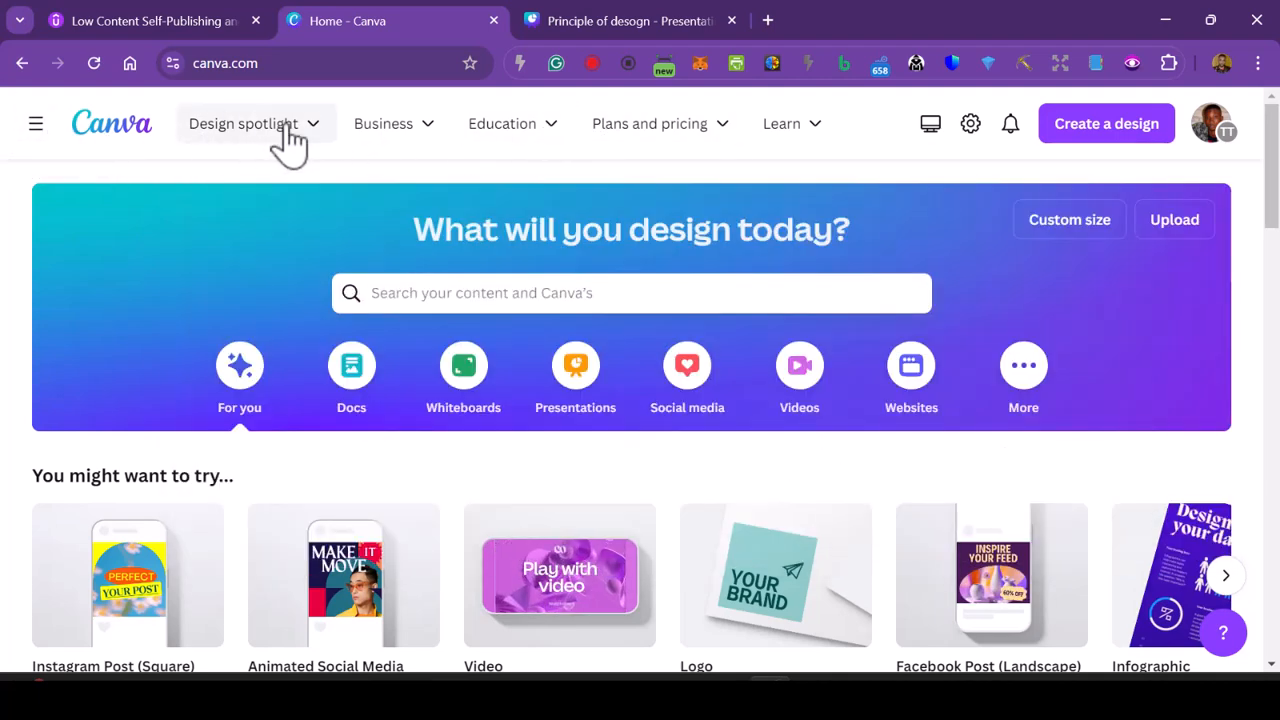
pyautogui.moveTo(305, 145)
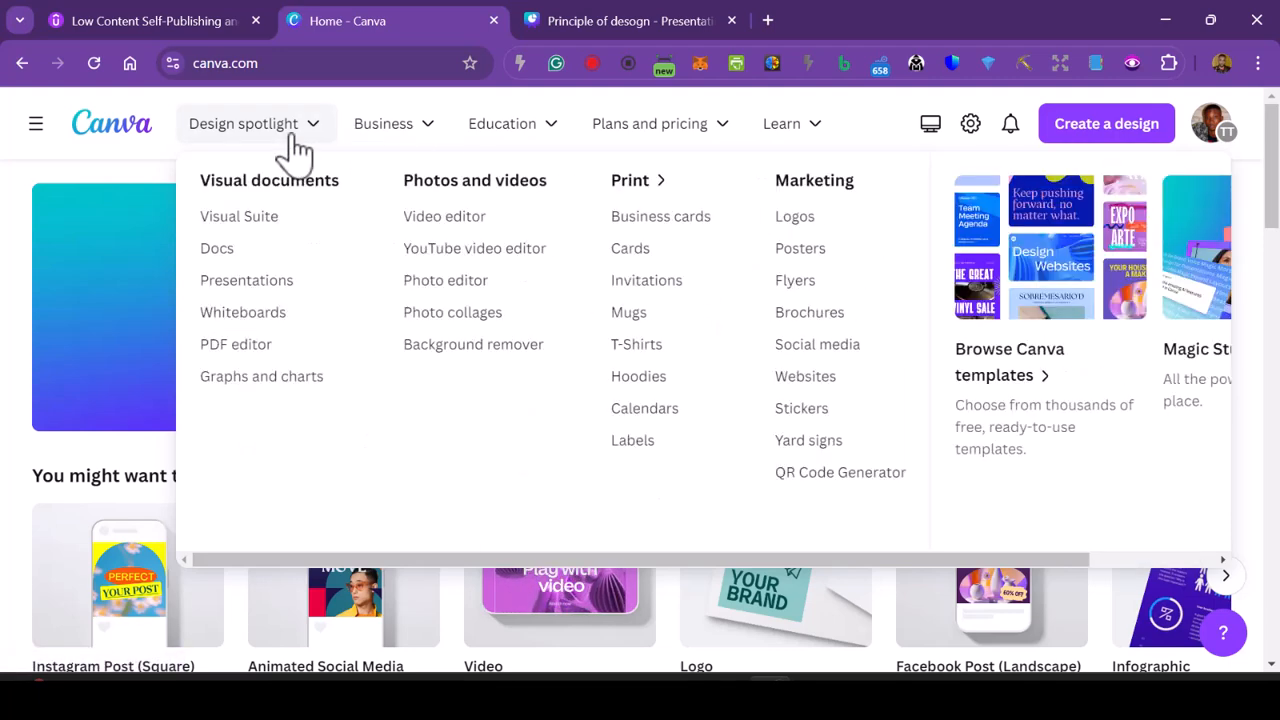
pyautogui.moveTo(386, 137)
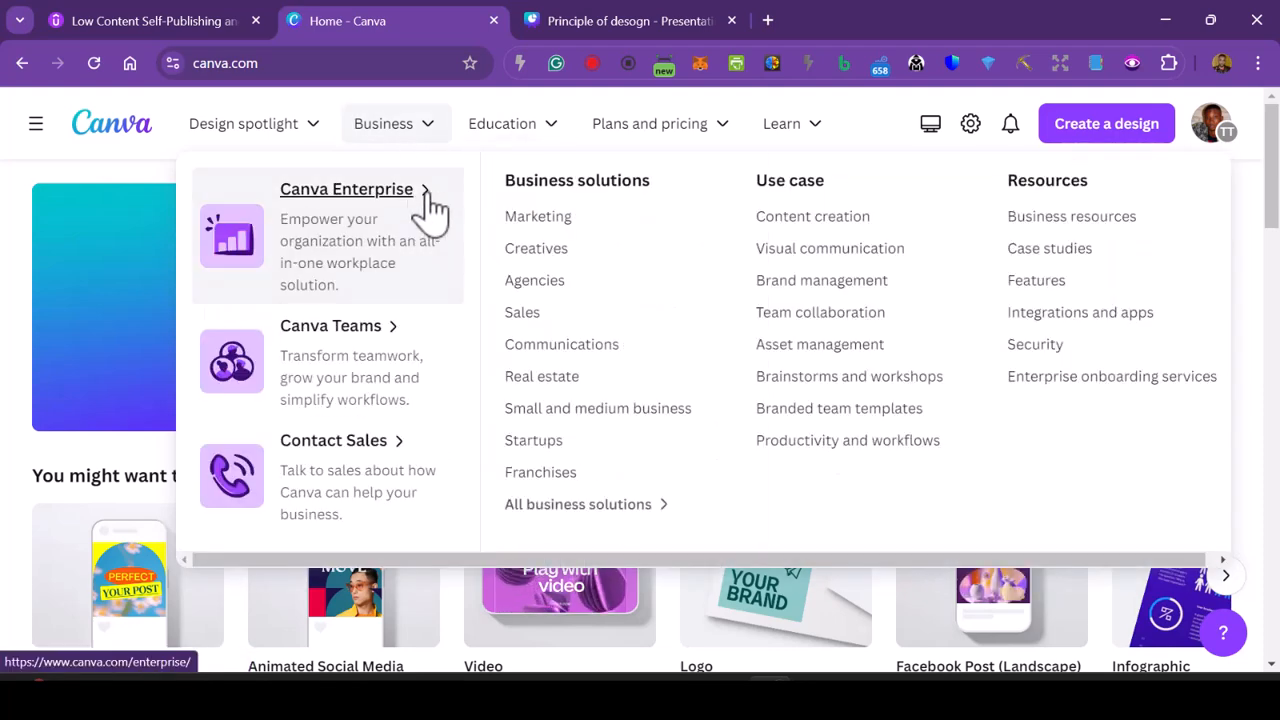
pyautogui.moveTo(509, 140)
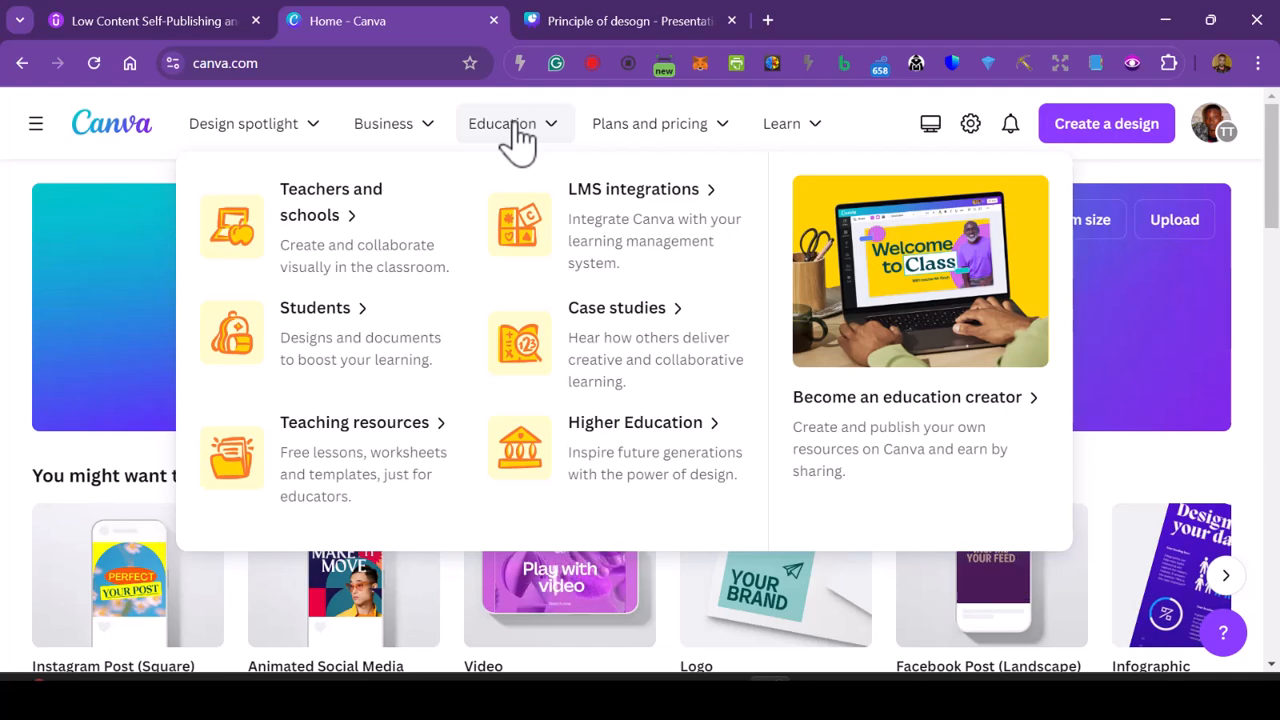
pyautogui.moveTo(623, 134)
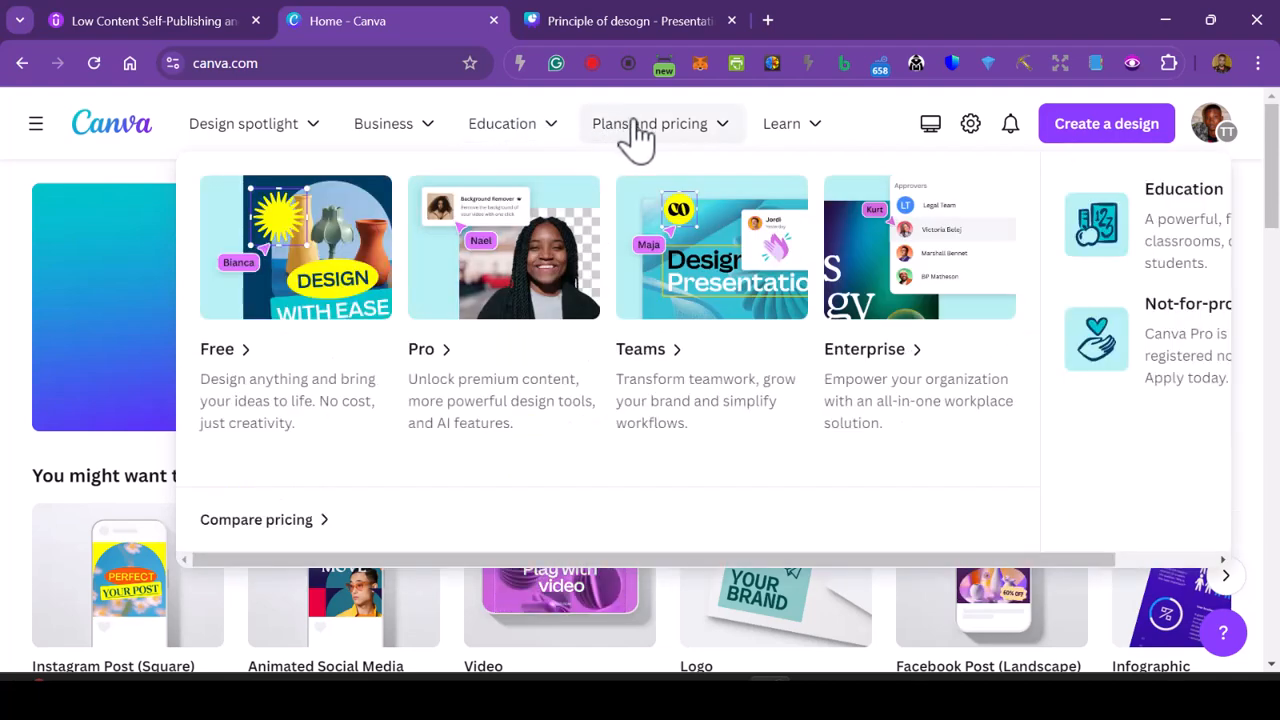
pyautogui.moveTo(820, 137)
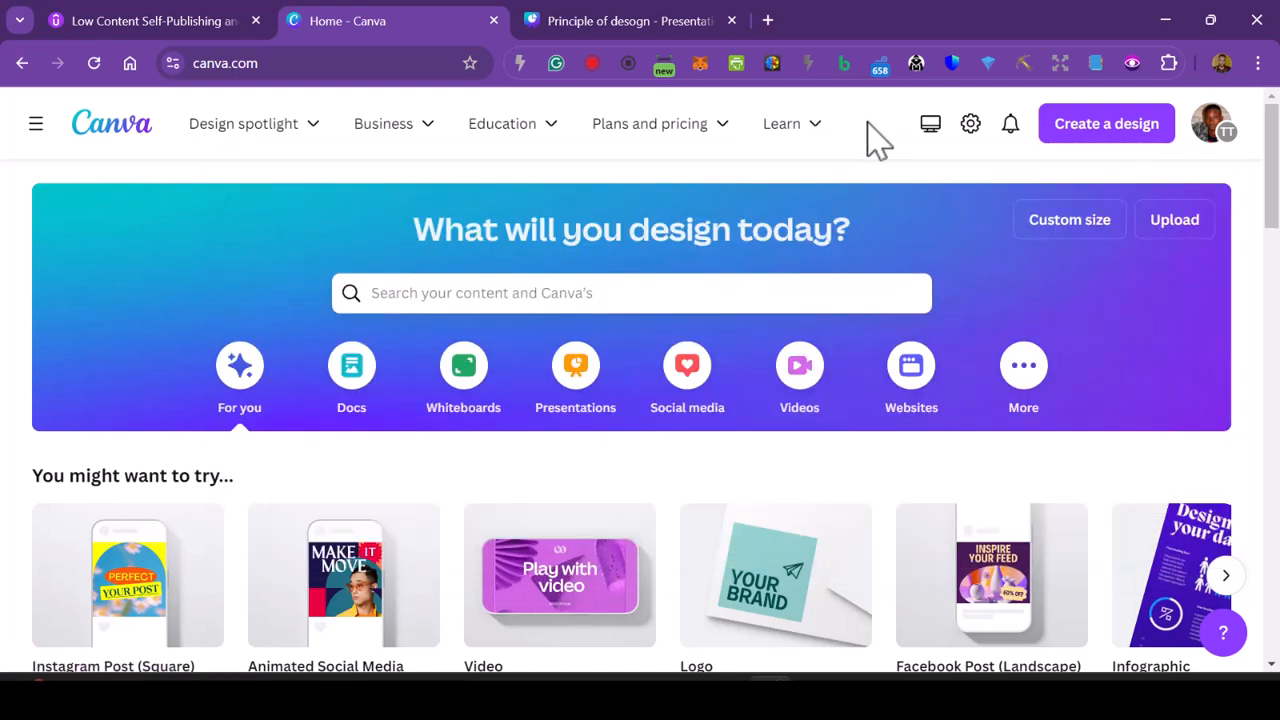
# - Switch the theme to Dark in the account settings
pyautogui.click(971, 132)
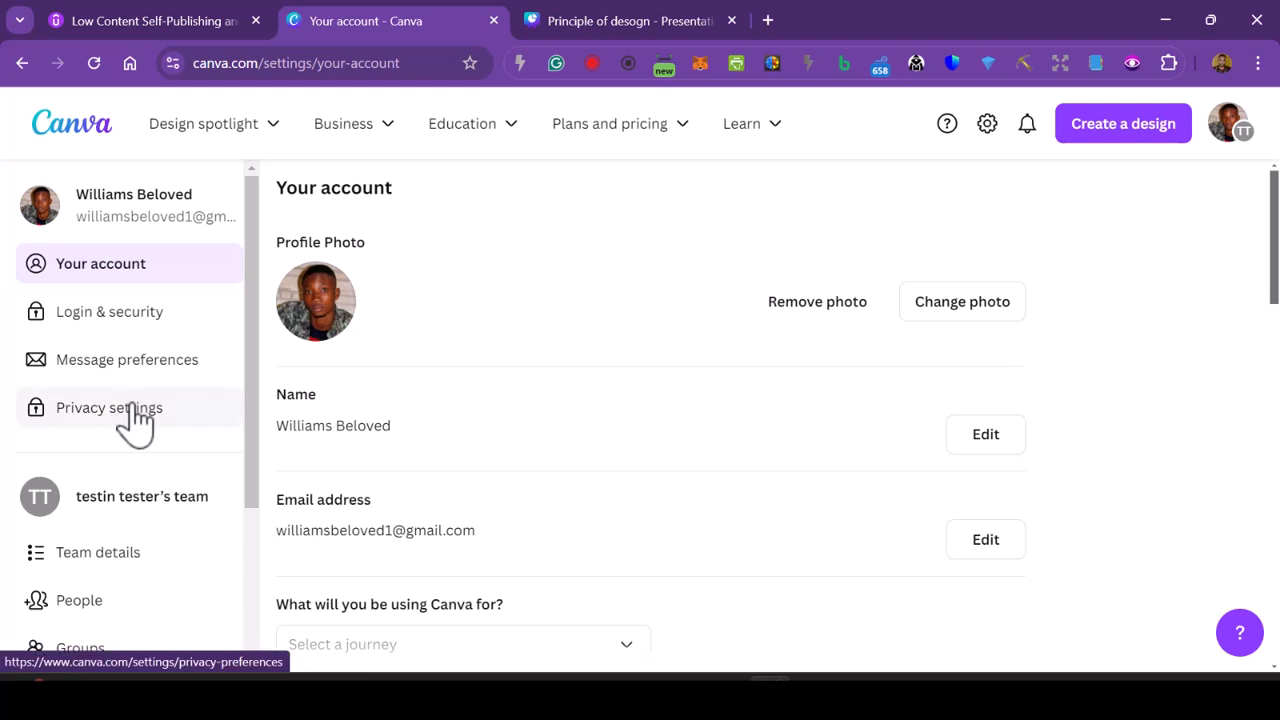
pyautogui.scroll(-3, 728, 389)
pyautogui.scroll(-6, 740, 405)
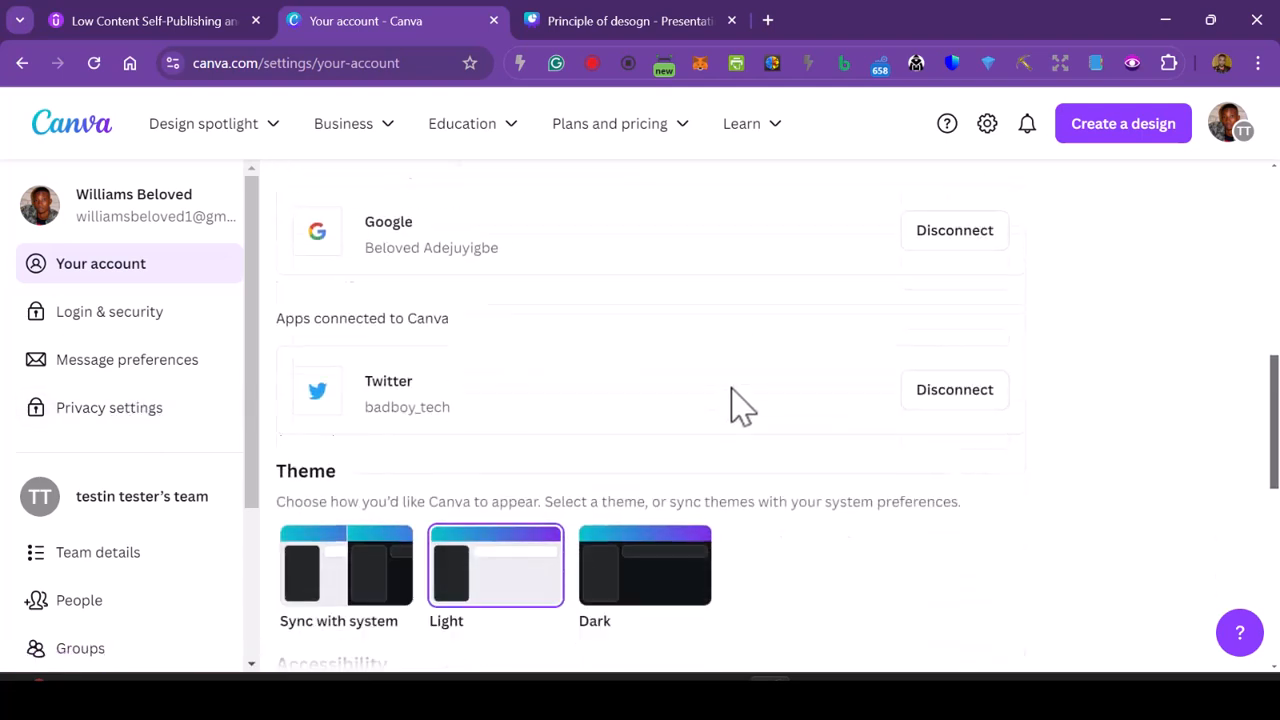
pyautogui.click(665, 512)
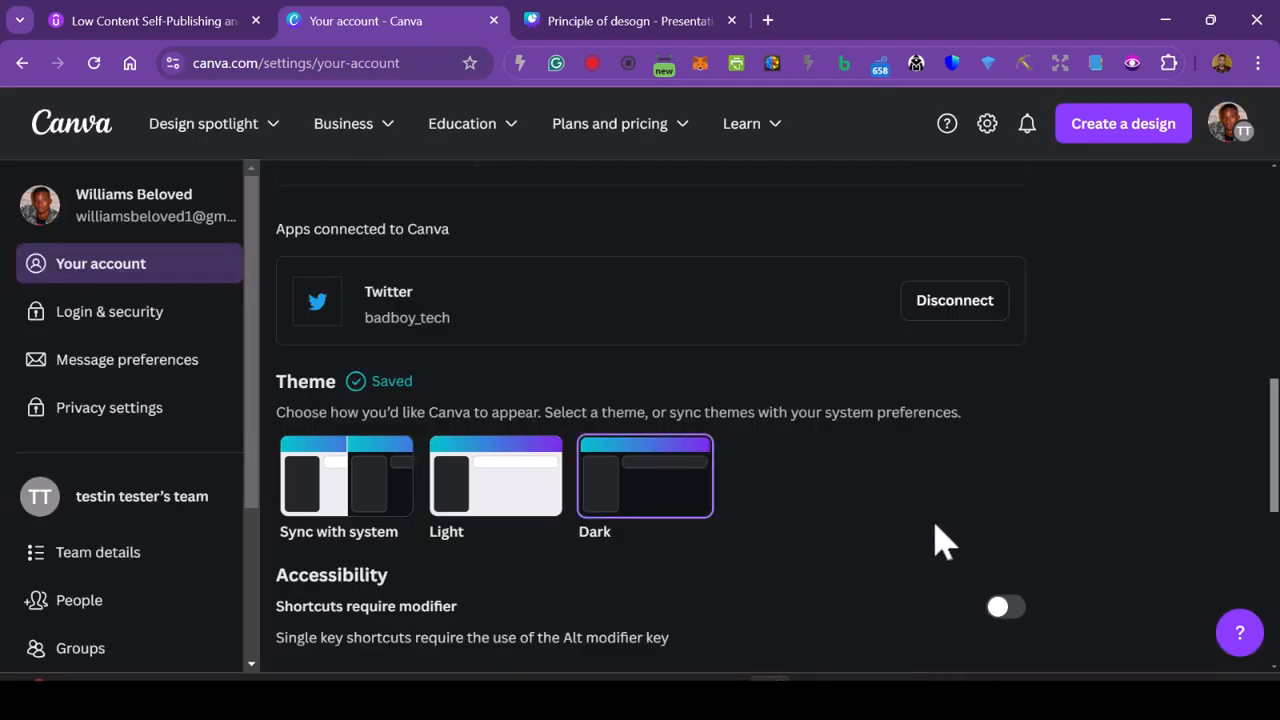
# - Return to the home page and search for "low content book"
pyautogui.click(82, 147)
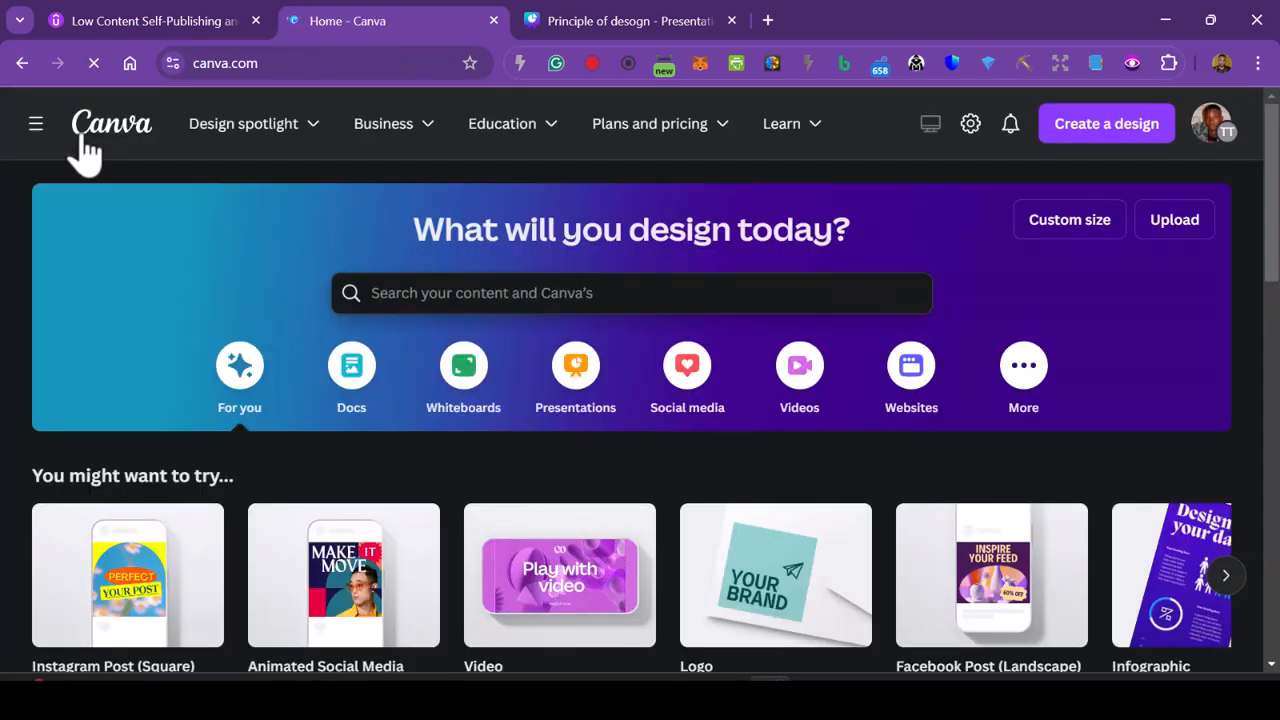
pyautogui.click(445, 300)
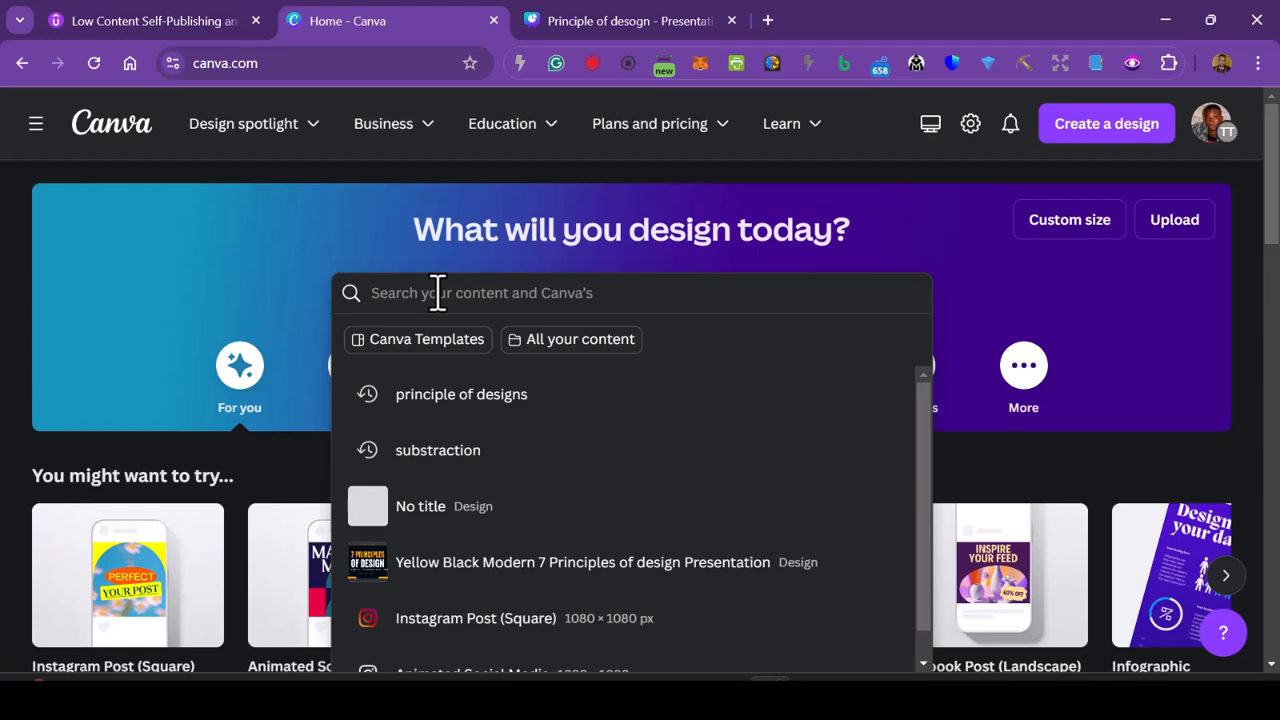
pyautogui.write('low')
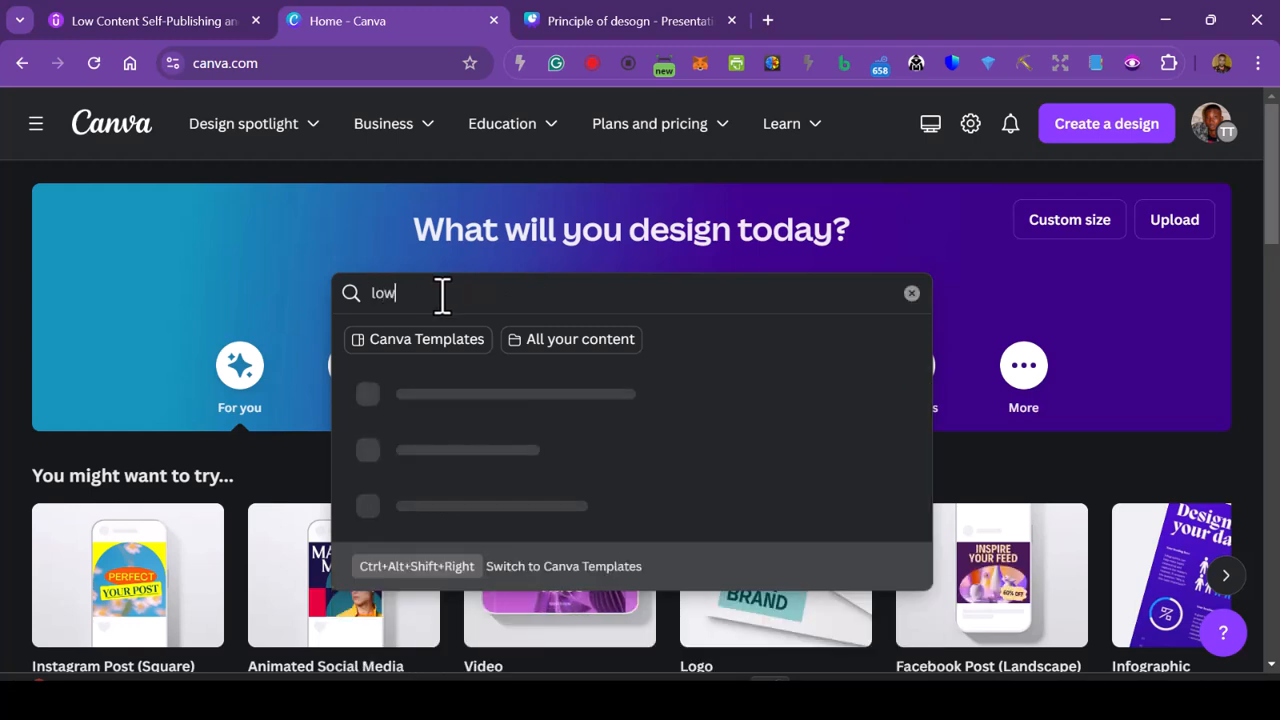
pyautogui.write(' content bpo')
pyautogui.press('BackSpace')
pyautogui.press('BackSpace')
pyautogui.write('ook')
pyautogui.press('Return')
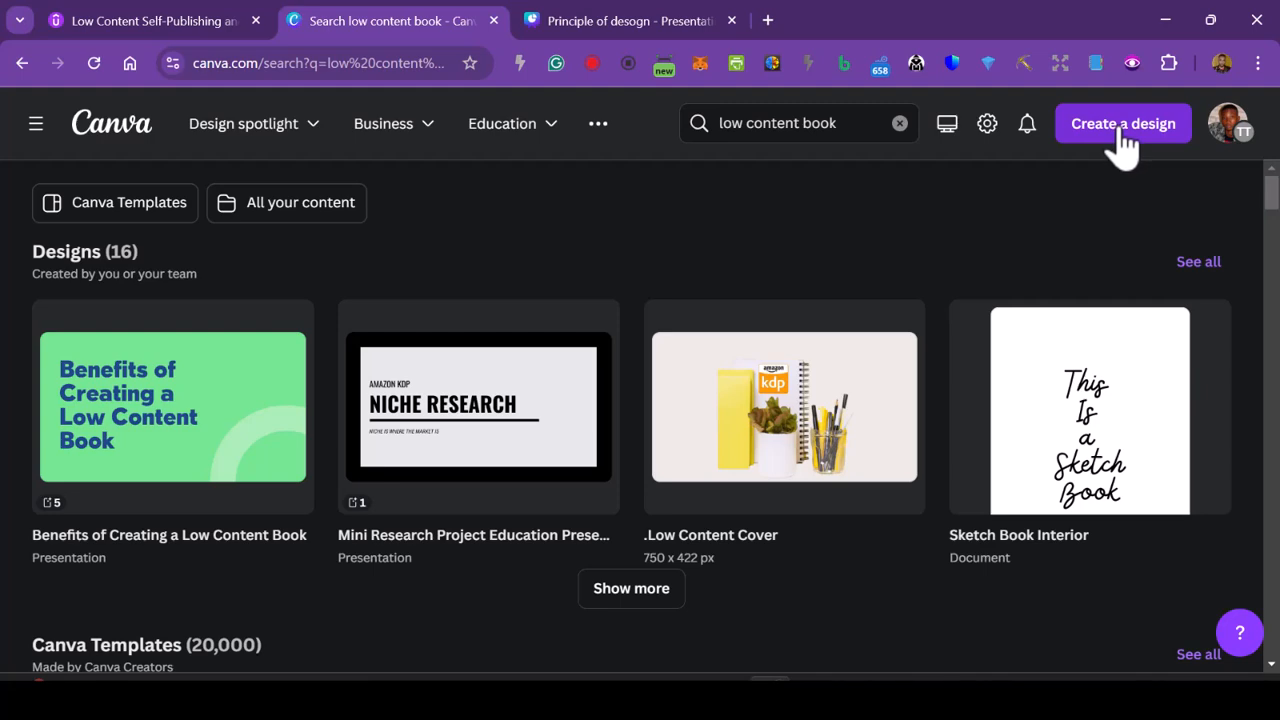
# - Examine the search results for low content book, from the existing designs through the Canva templates to the uploaded images
pyautogui.scroll(-3, 588, 250)
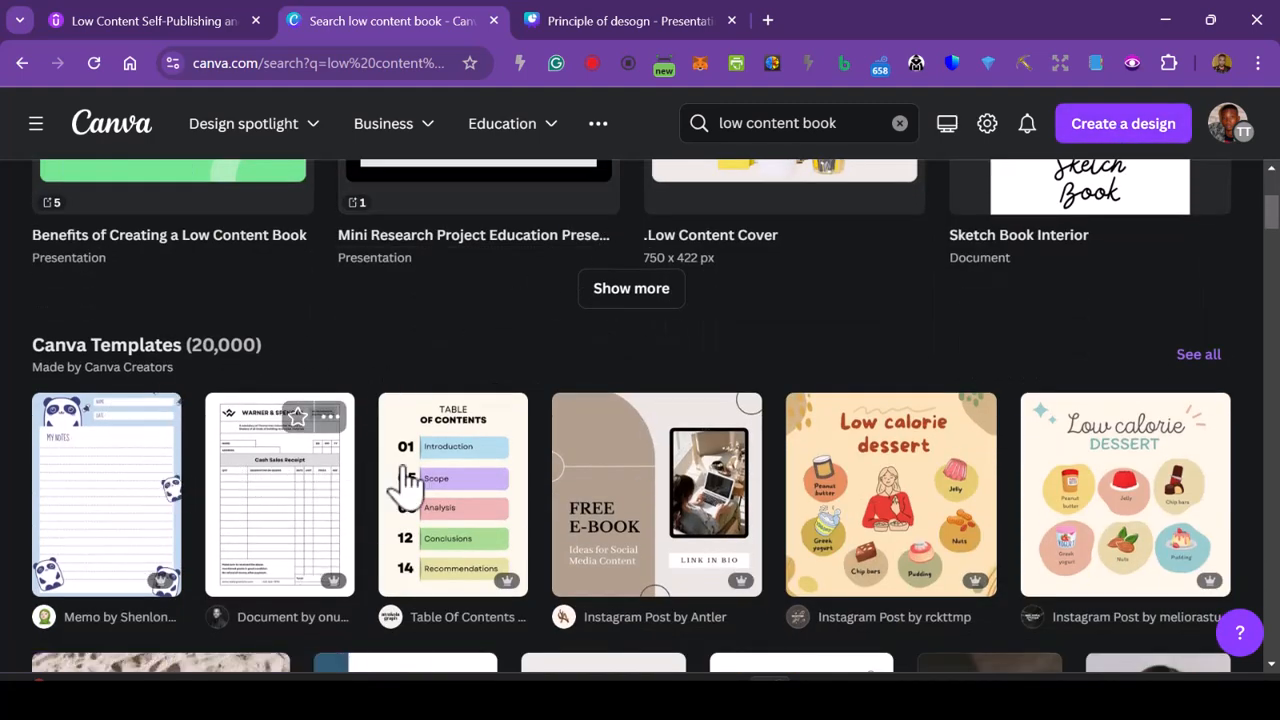
pyautogui.scroll(3, 229, 286)
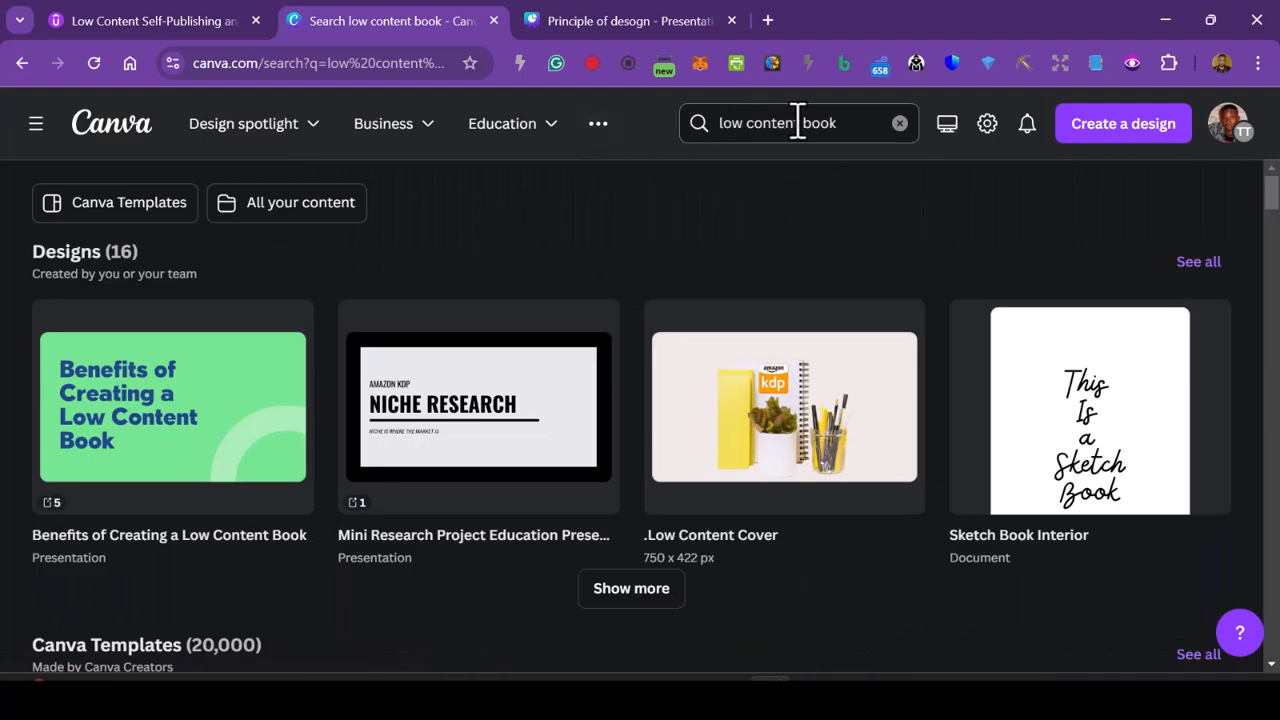
pyautogui.scroll(-3, 694, 286)
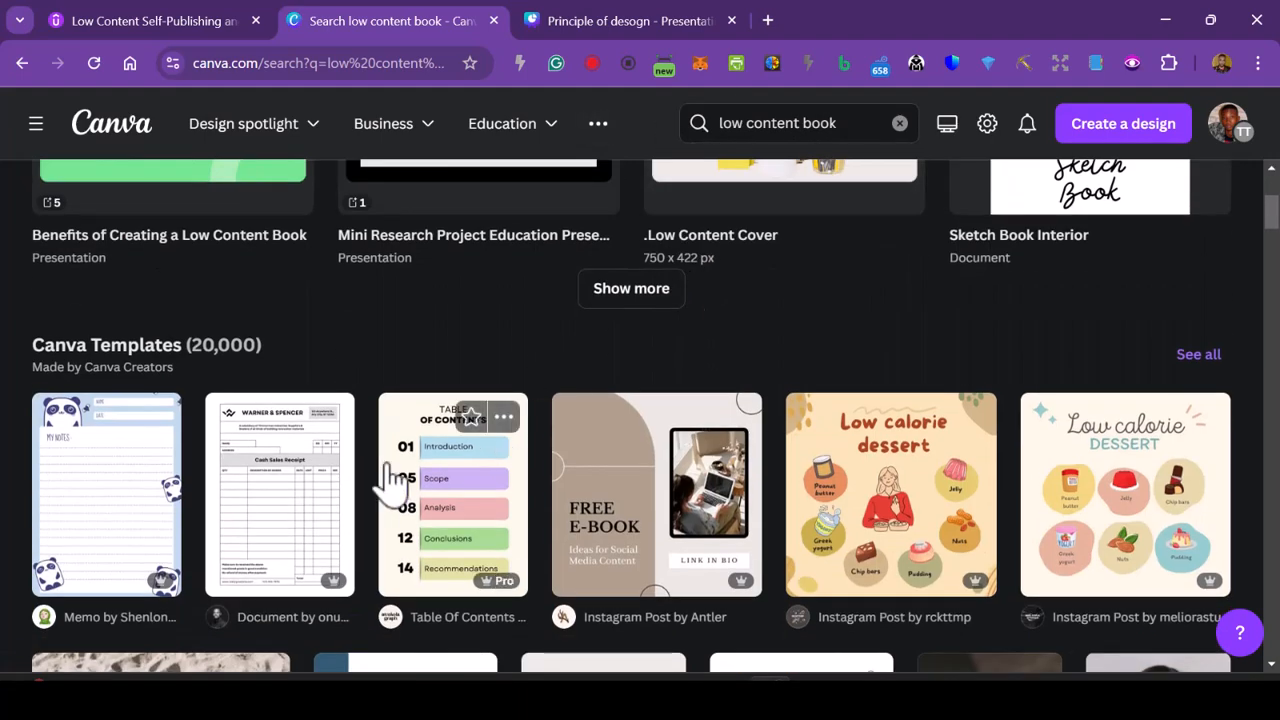
pyautogui.scroll(-5, 849, 537)
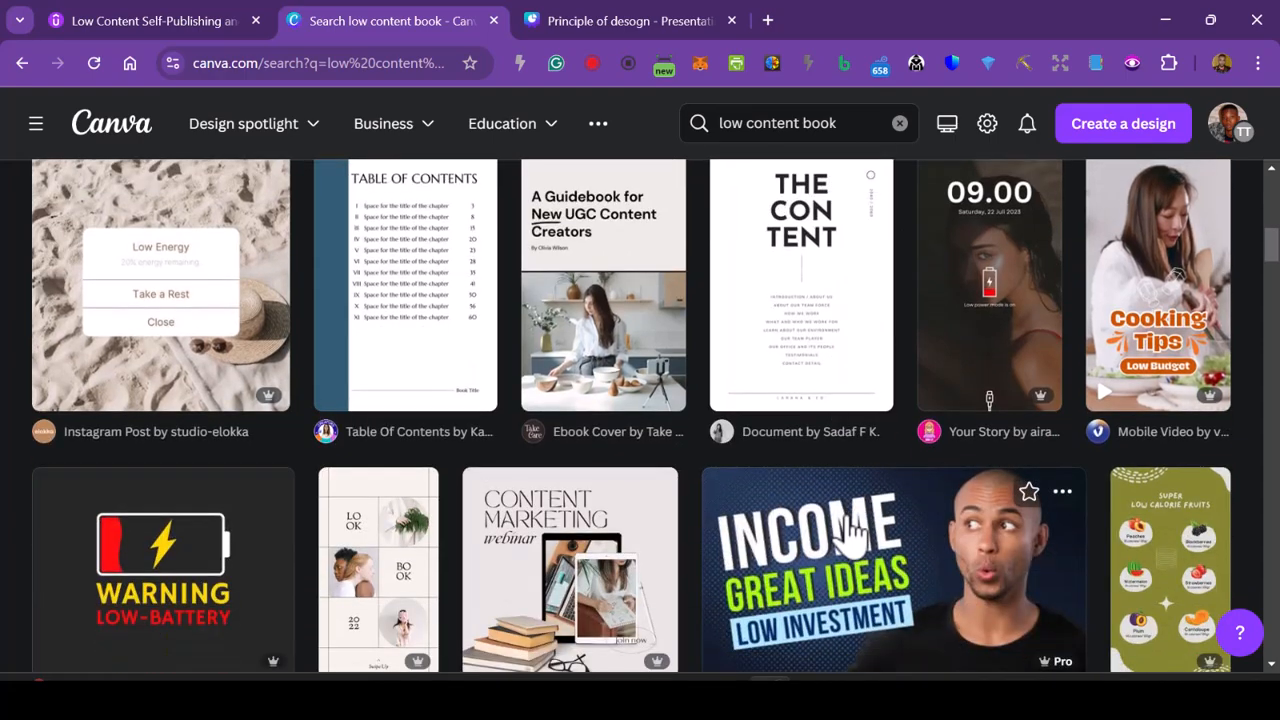
pyautogui.scroll(-2, 852, 530)
pyautogui.scroll(1, 870, 505)
pyautogui.scroll(-4, 790, 510)
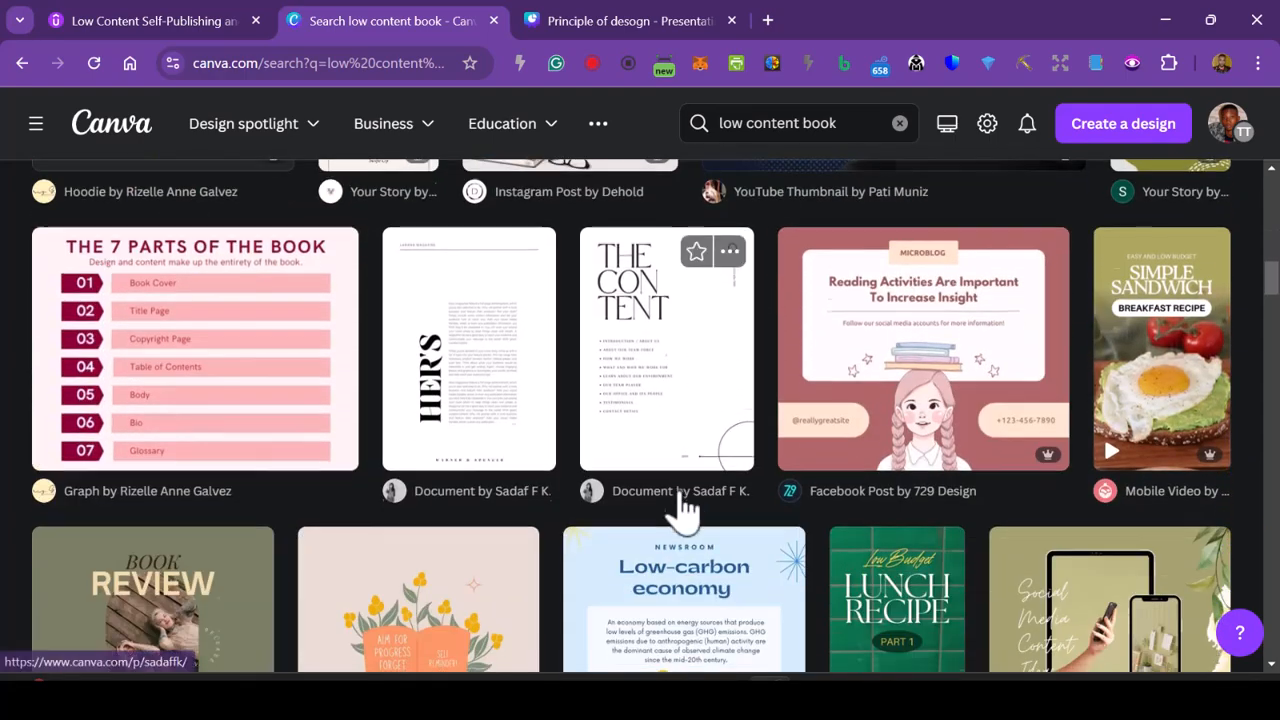
pyautogui.scroll(10, 277, 349)
pyautogui.scroll(3, 223, 331)
pyautogui.scroll(-4, 160, 400)
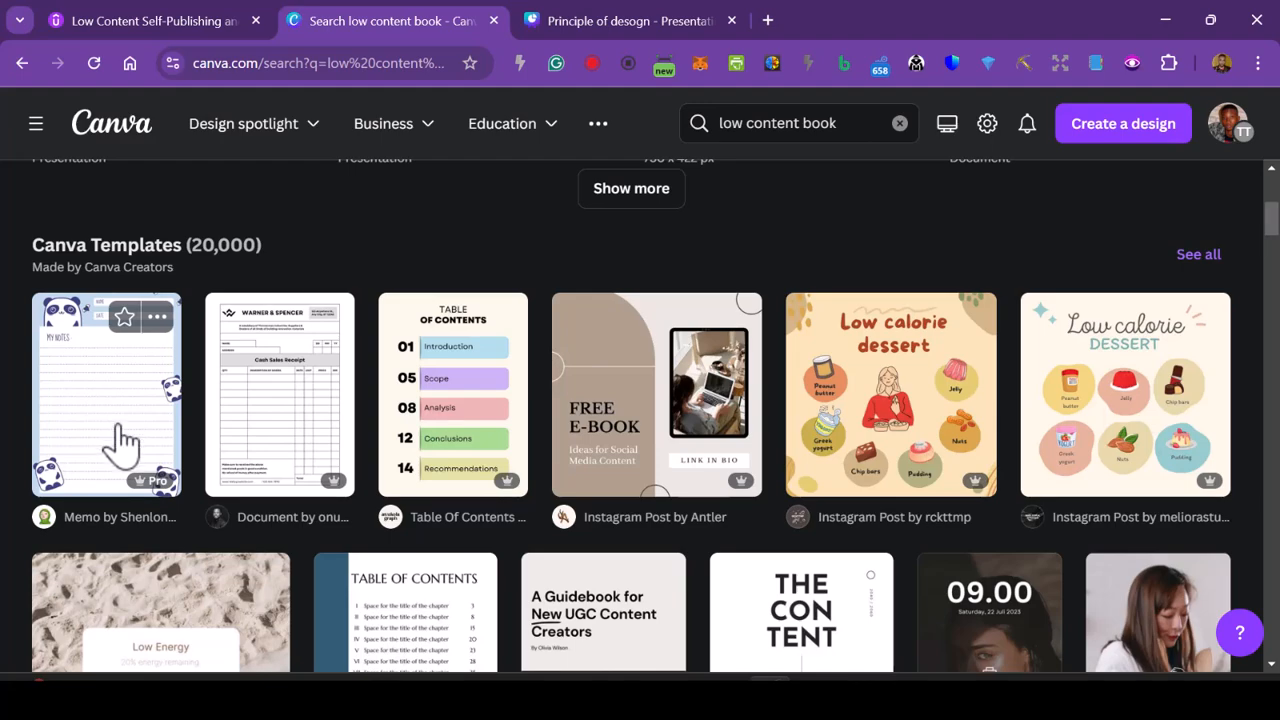
pyautogui.scroll(-2, 115, 445)
pyautogui.scroll(-3, 177, 466)
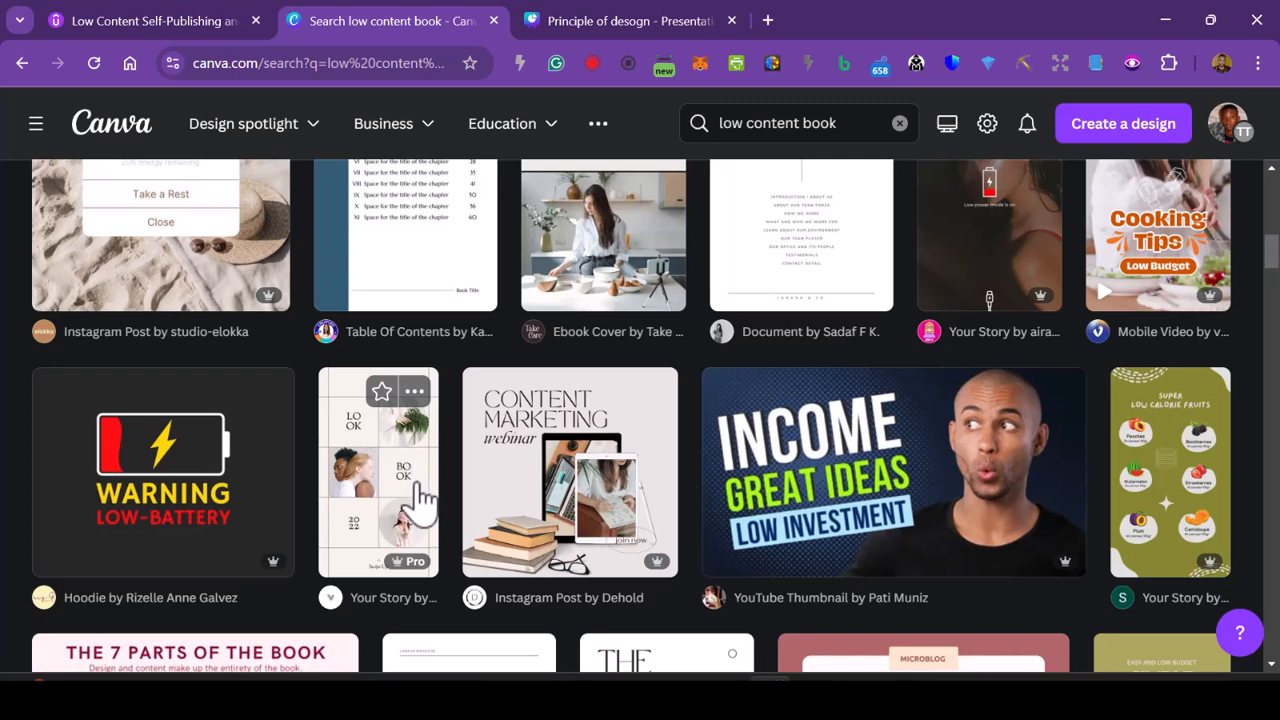
pyautogui.scroll(-2, 591, 486)
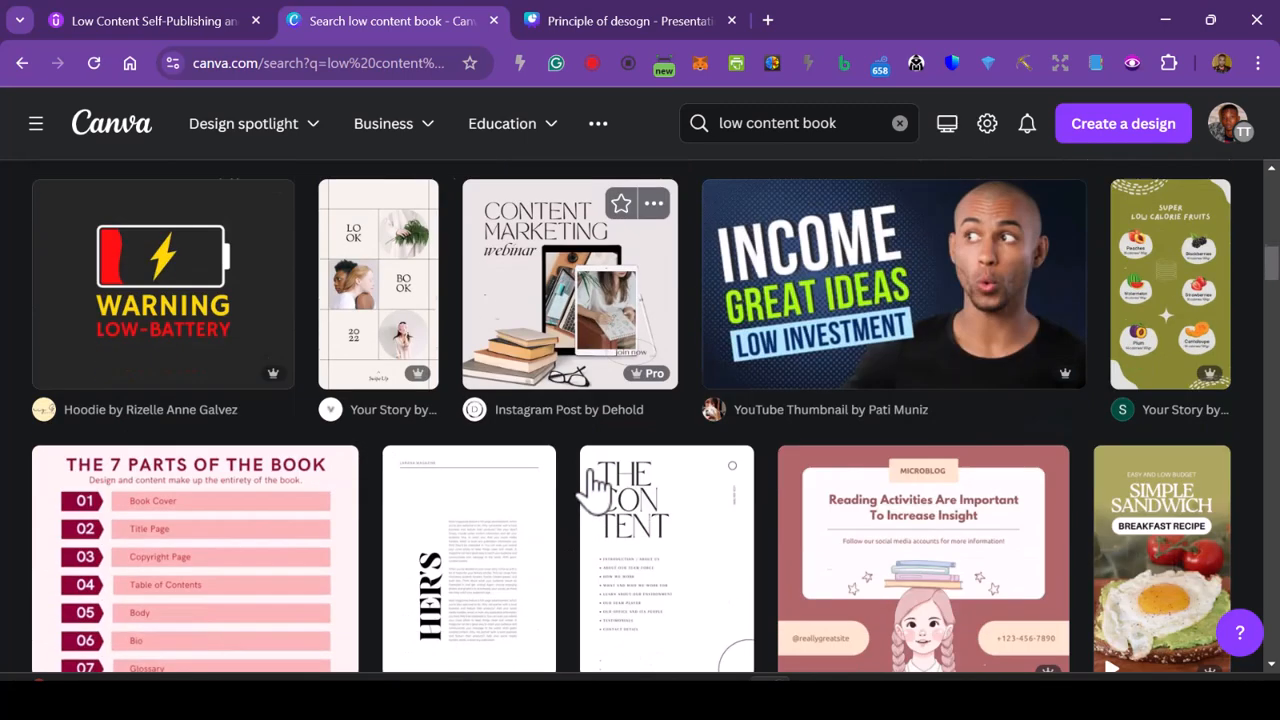
pyautogui.scroll(-10, 593, 490)
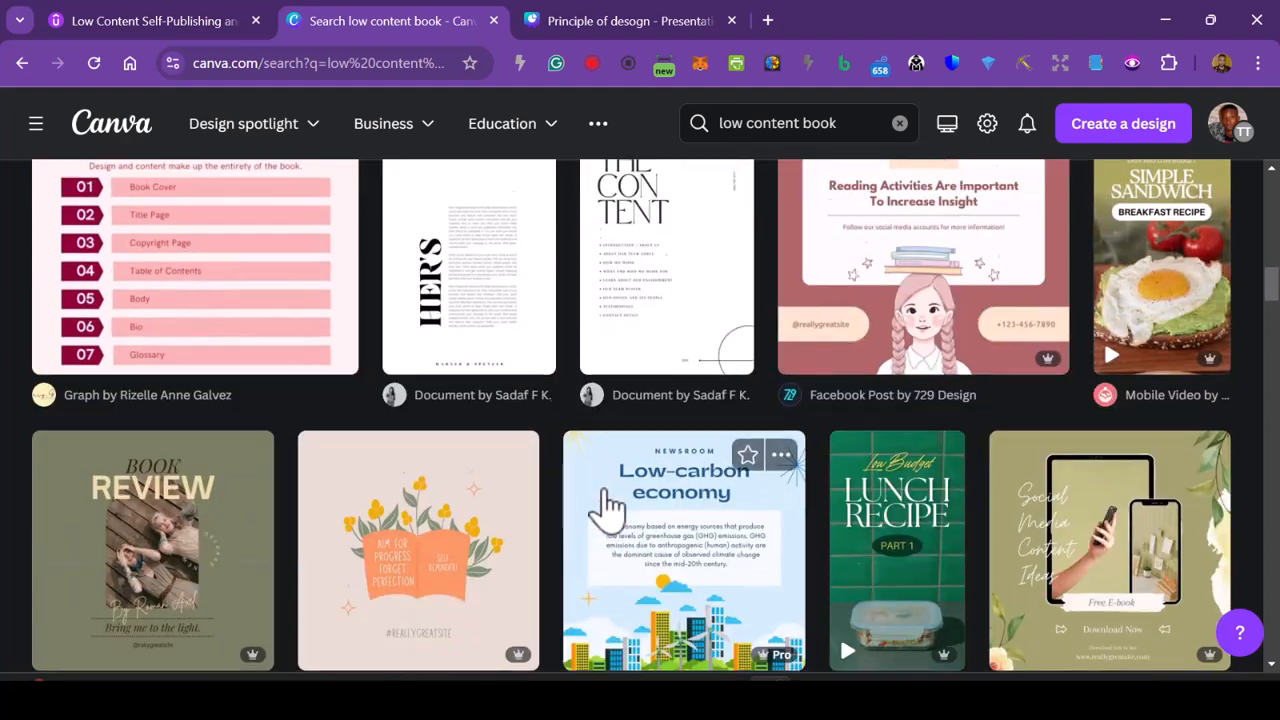
pyautogui.scroll(-7, 610, 505)
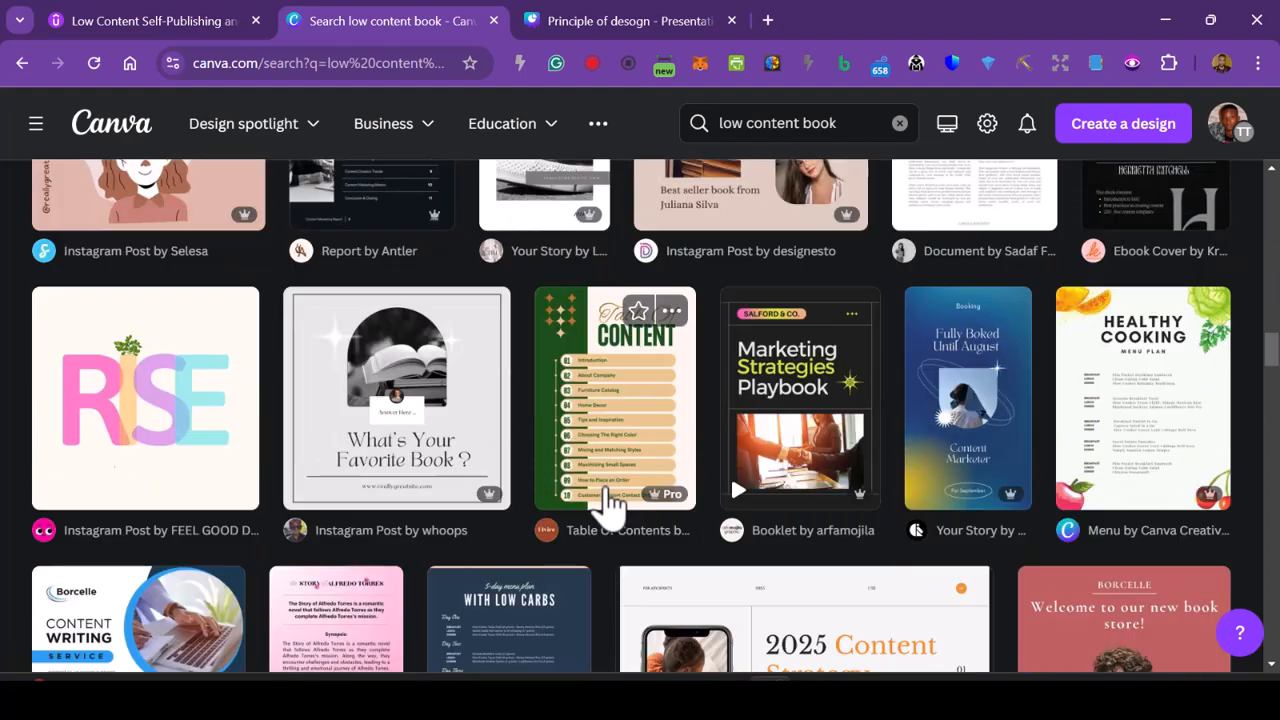
pyautogui.scroll(-6, 612, 505)
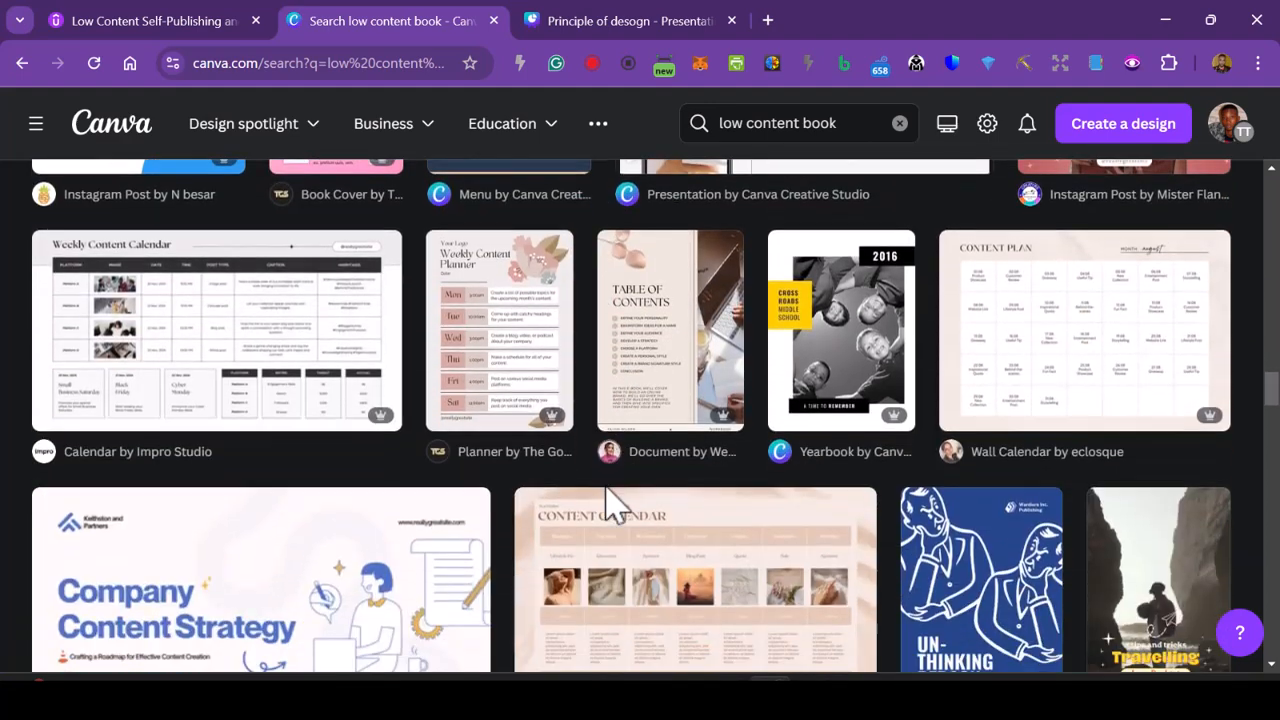
pyautogui.scroll(-1, 612, 505)
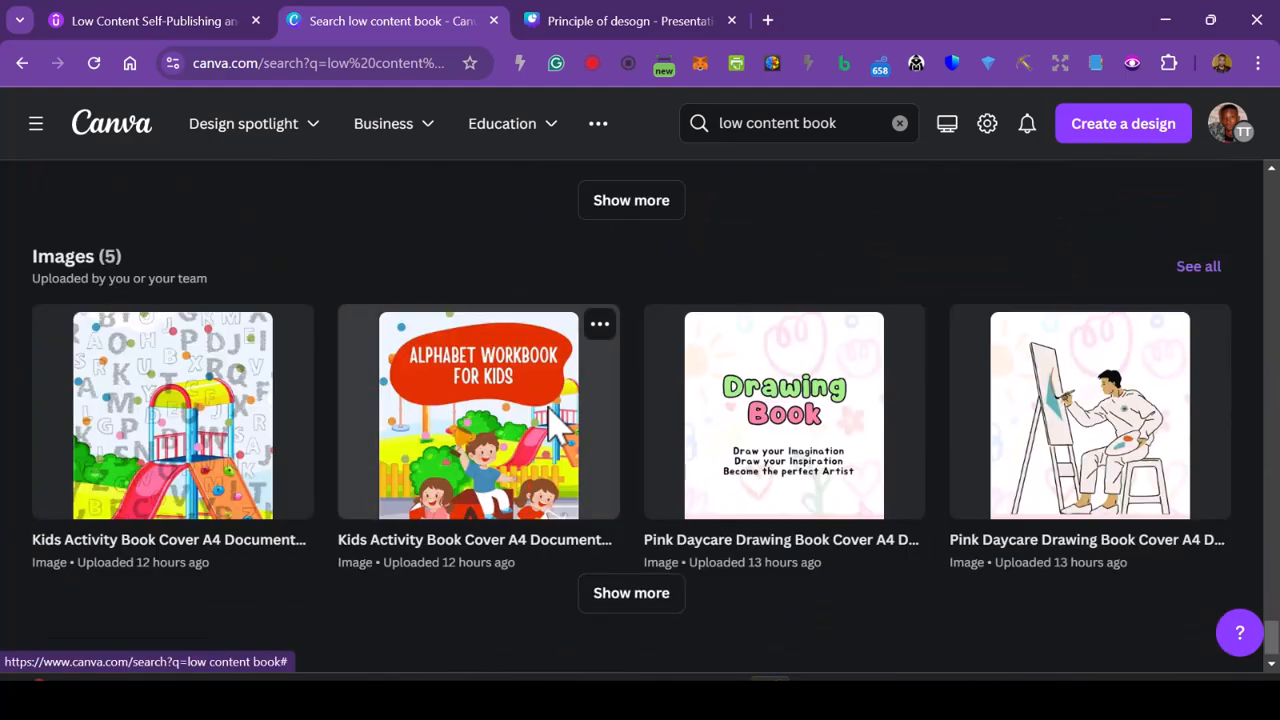
pyautogui.scroll(15, 567, 366)
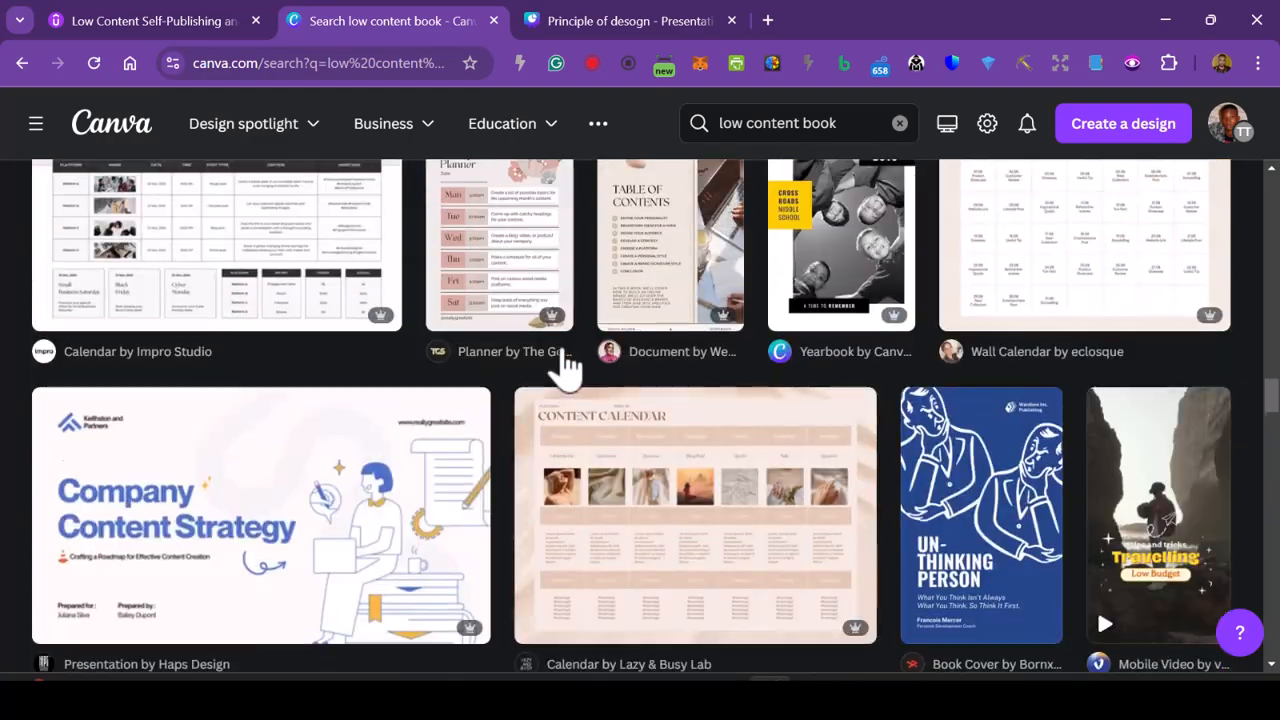
pyautogui.scroll(8, 565, 368)
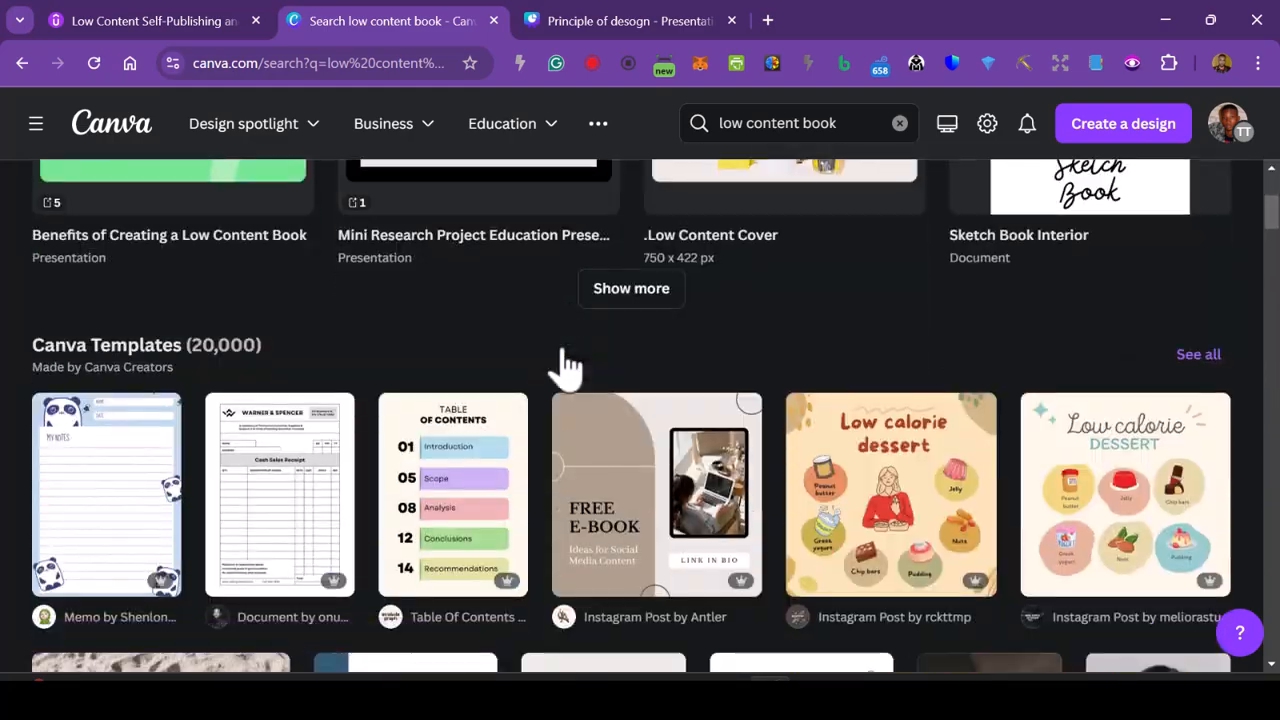
# - Open the preview of the blue panda memo template and examine the similar planner, notes and coloring book templates below it
pyautogui.click(85, 505)
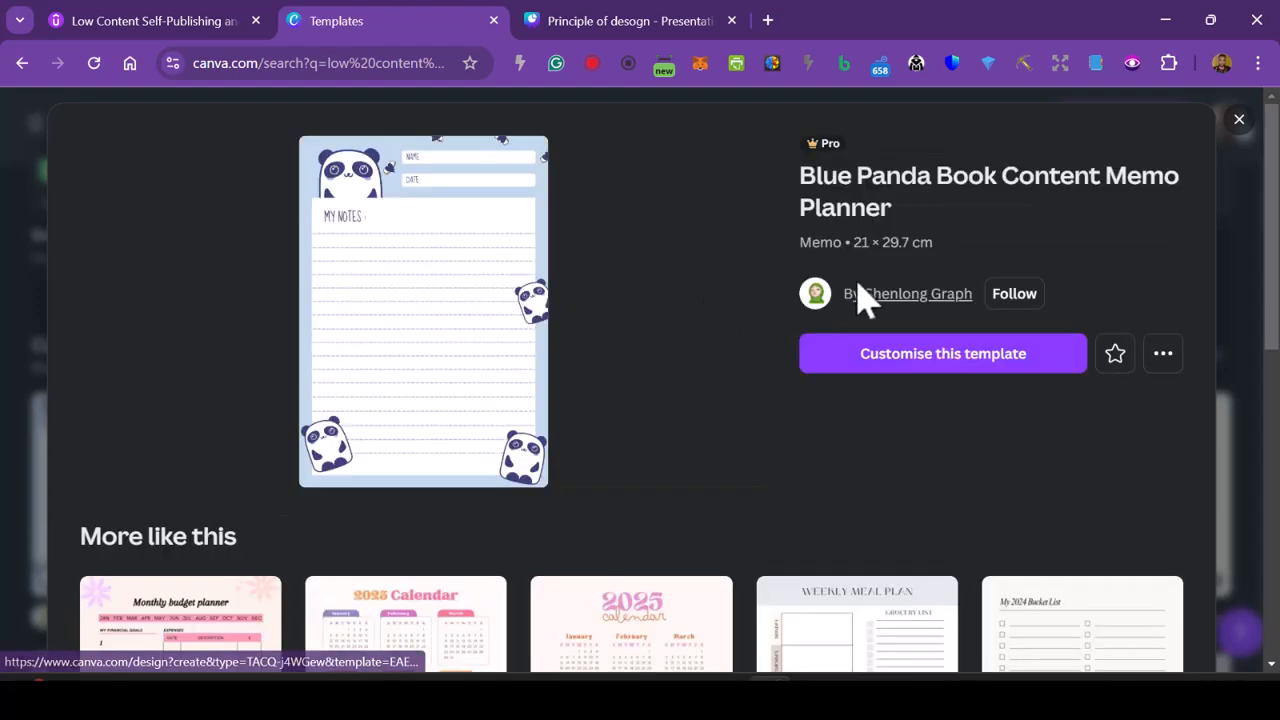
pyautogui.scroll(-3, 752, 365)
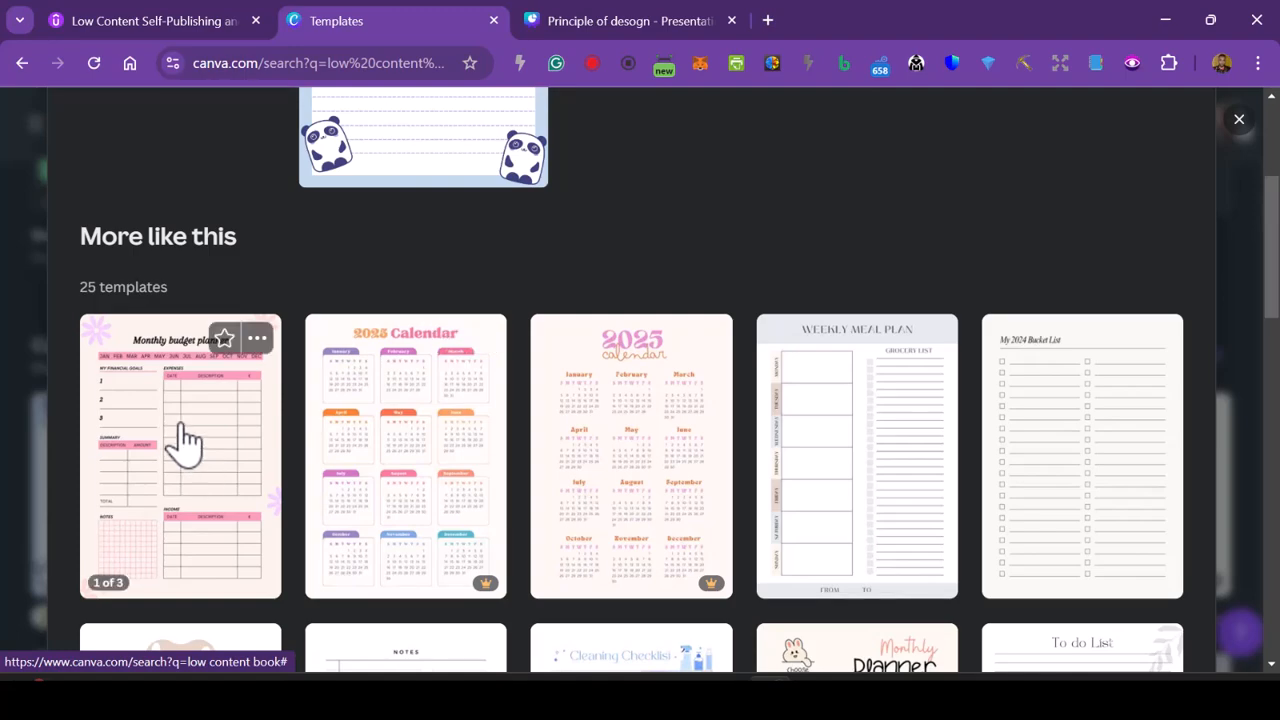
pyautogui.scroll(-3, 497, 470)
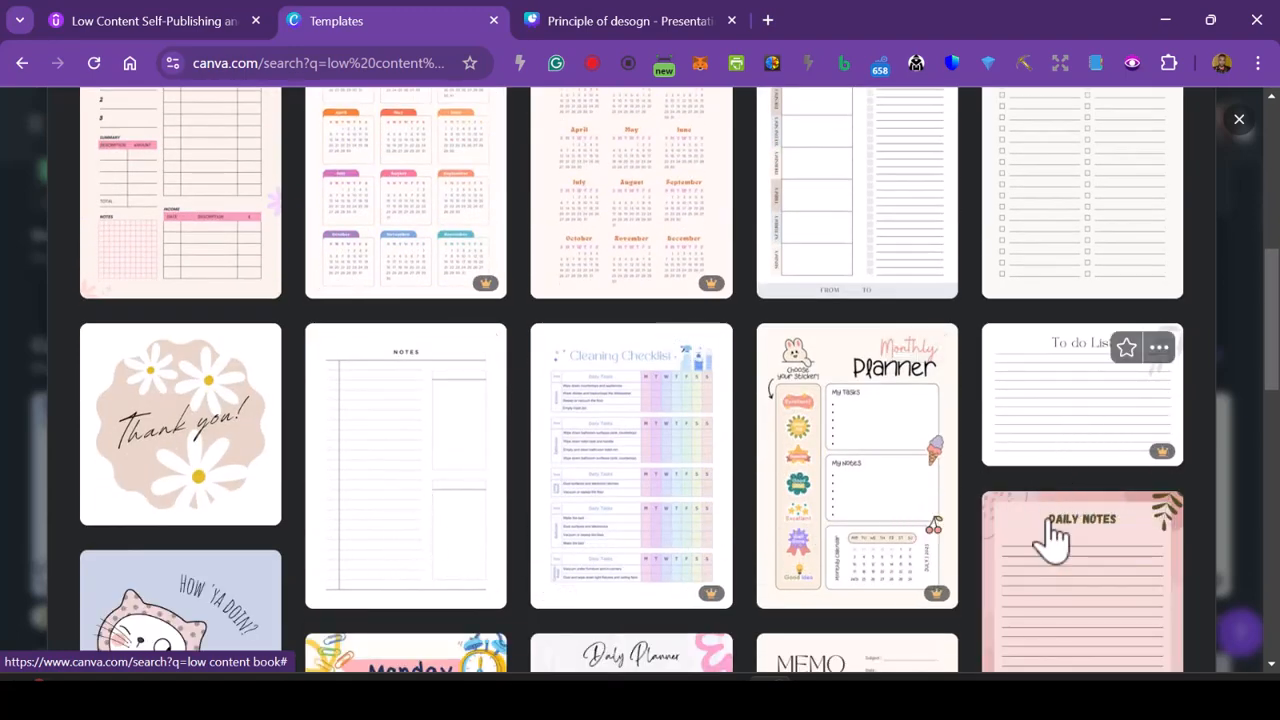
pyautogui.scroll(-2, 1057, 520)
pyautogui.scroll(-3, 1040, 522)
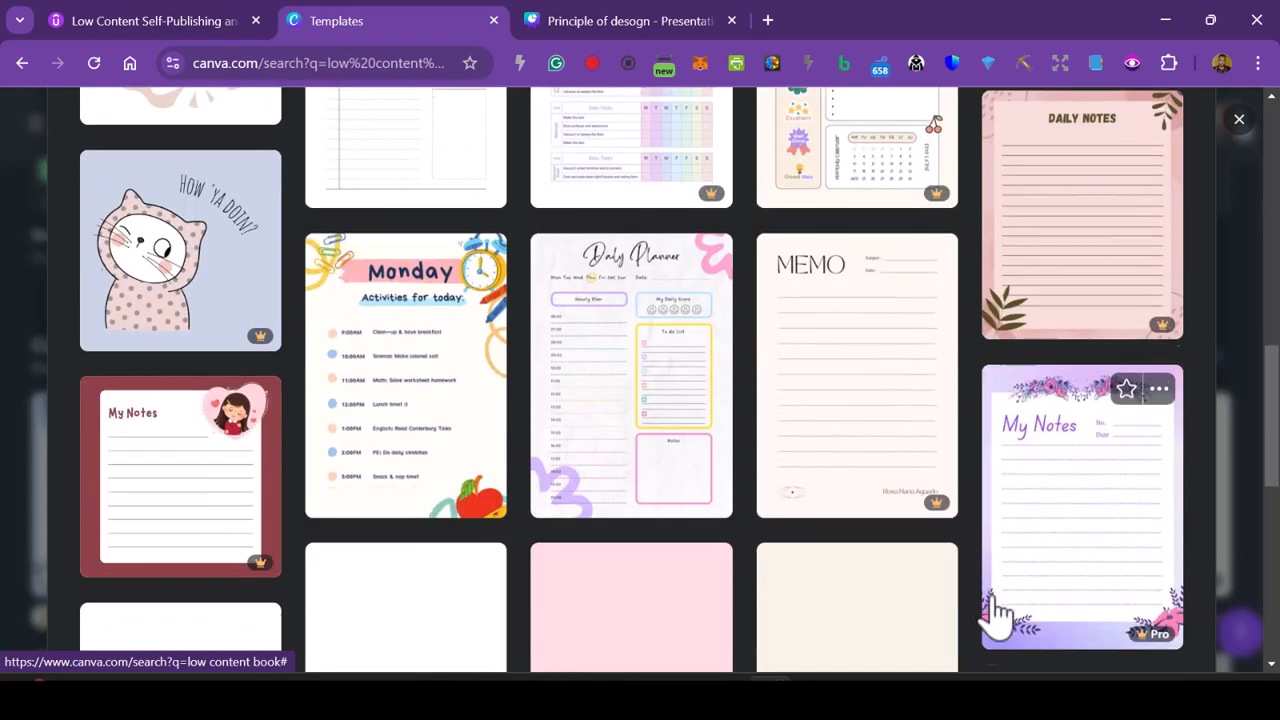
pyautogui.scroll(-1, 870, 432)
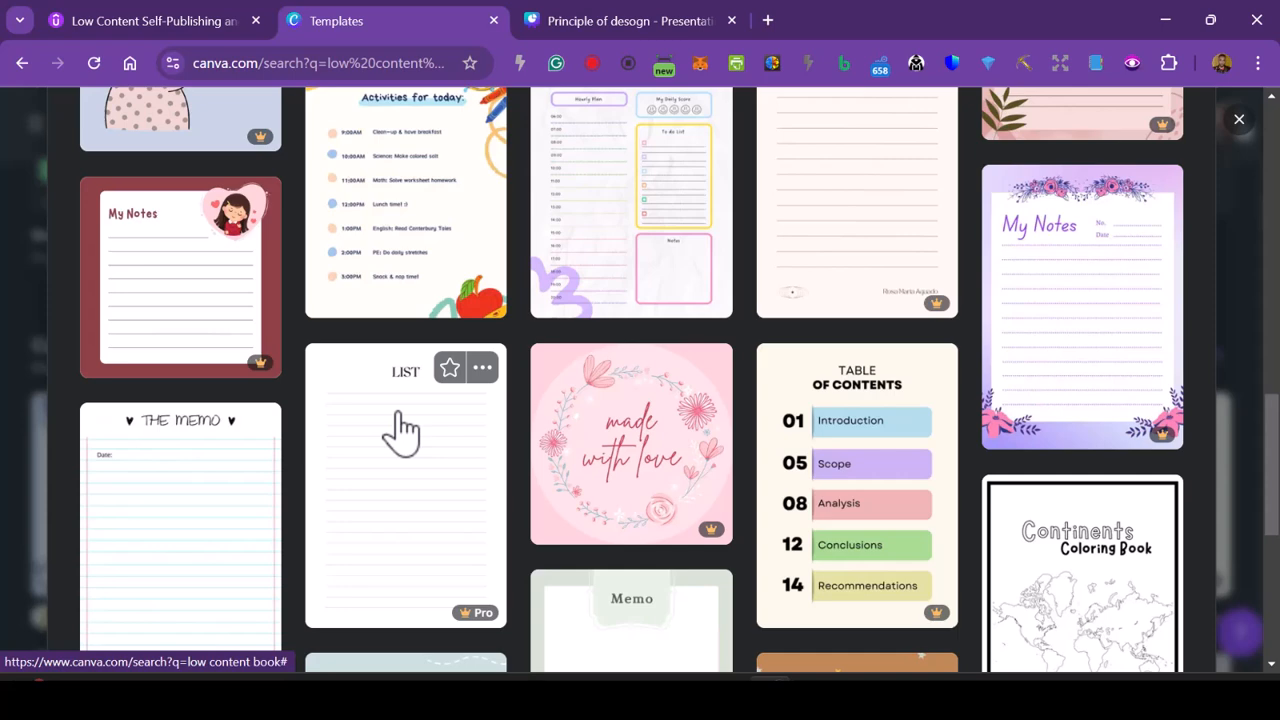
pyautogui.scroll(-3, 400, 430)
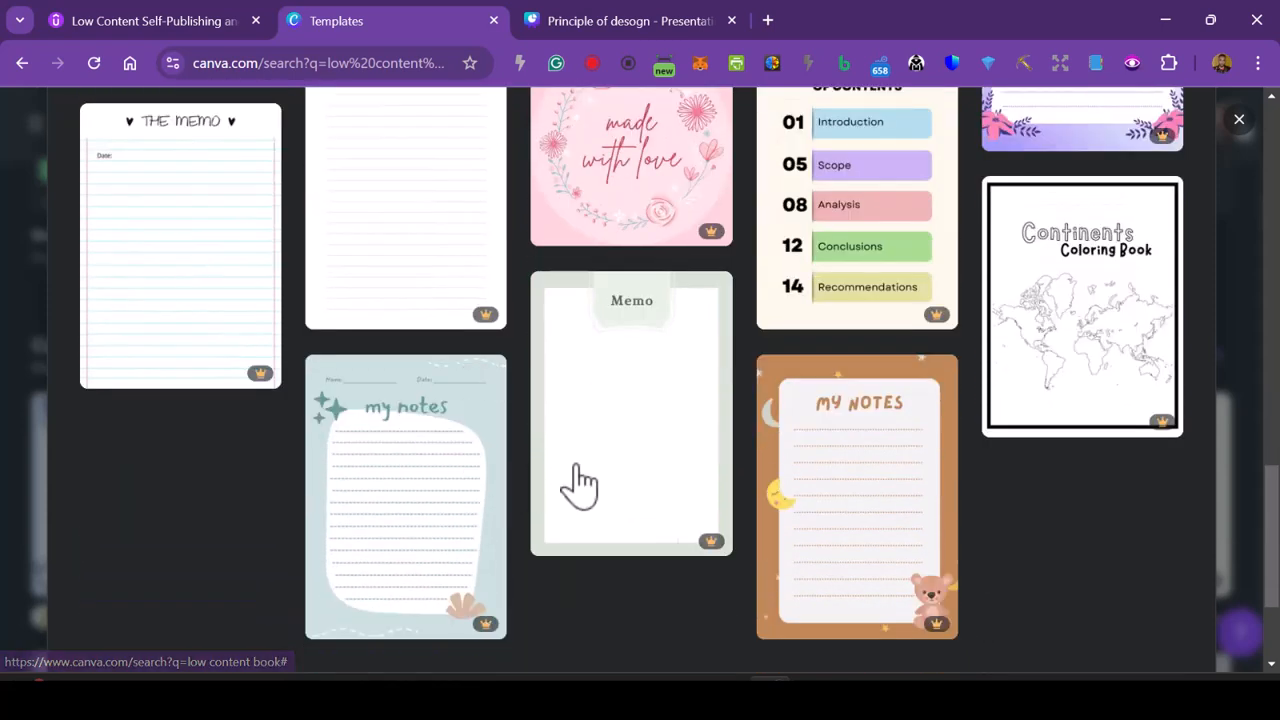
pyautogui.moveTo(700, 438)
pyautogui.moveTo(1068, 372)
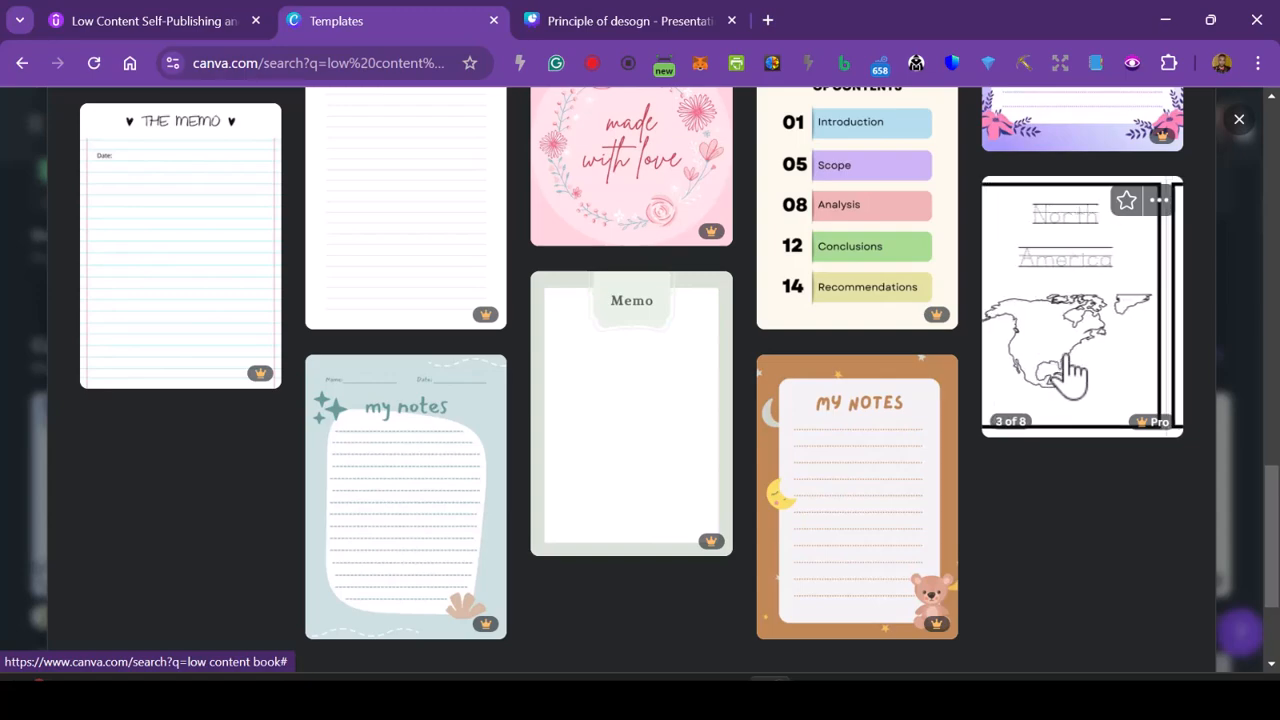
# - Open the Blue Panda Book Content Memo Planner template in the editor for customising
pyautogui.click(872, 568)
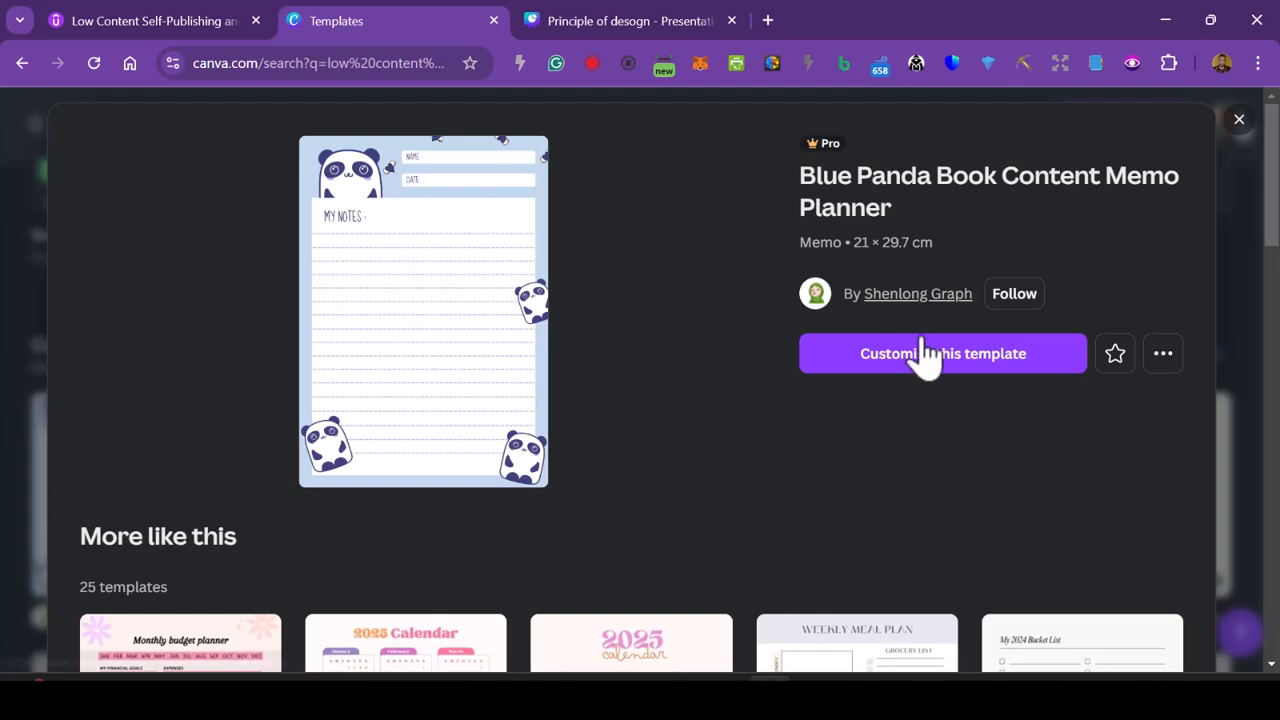
pyautogui.click(955, 356)
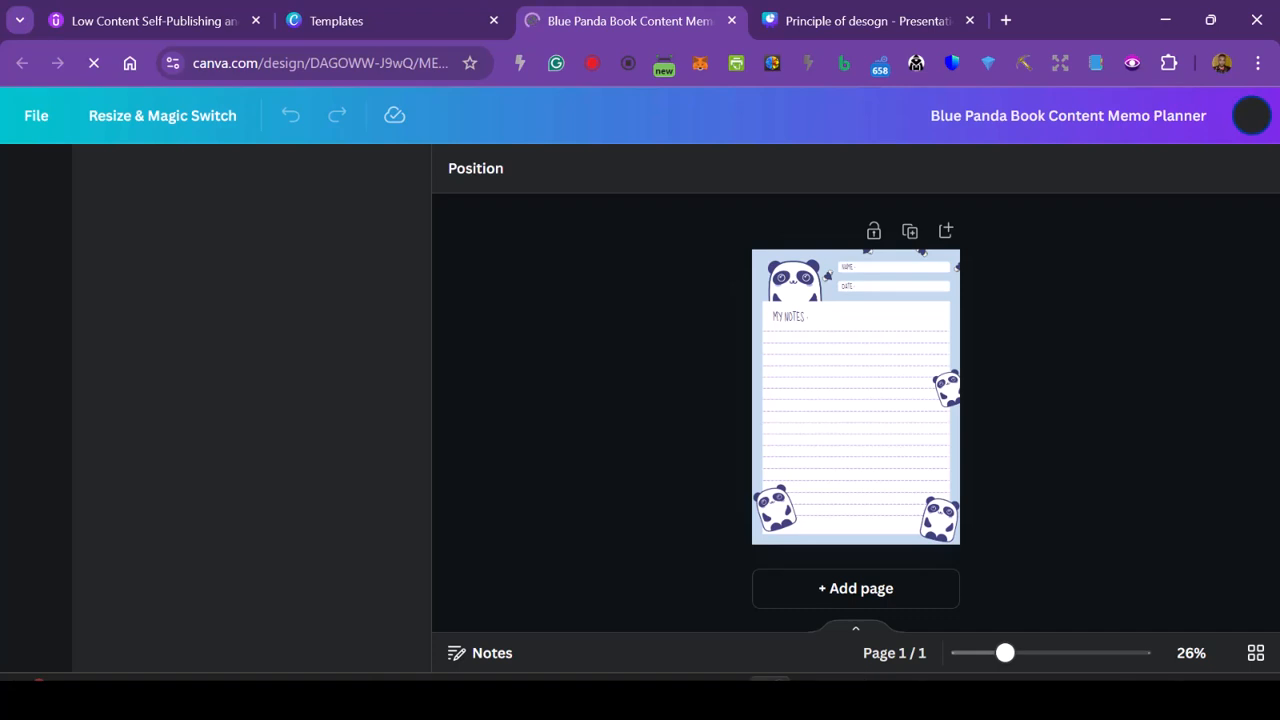
# - Rename the design as "A Notepad"
pyautogui.moveTo(1008, 653); pyautogui.dragTo(1034, 655)
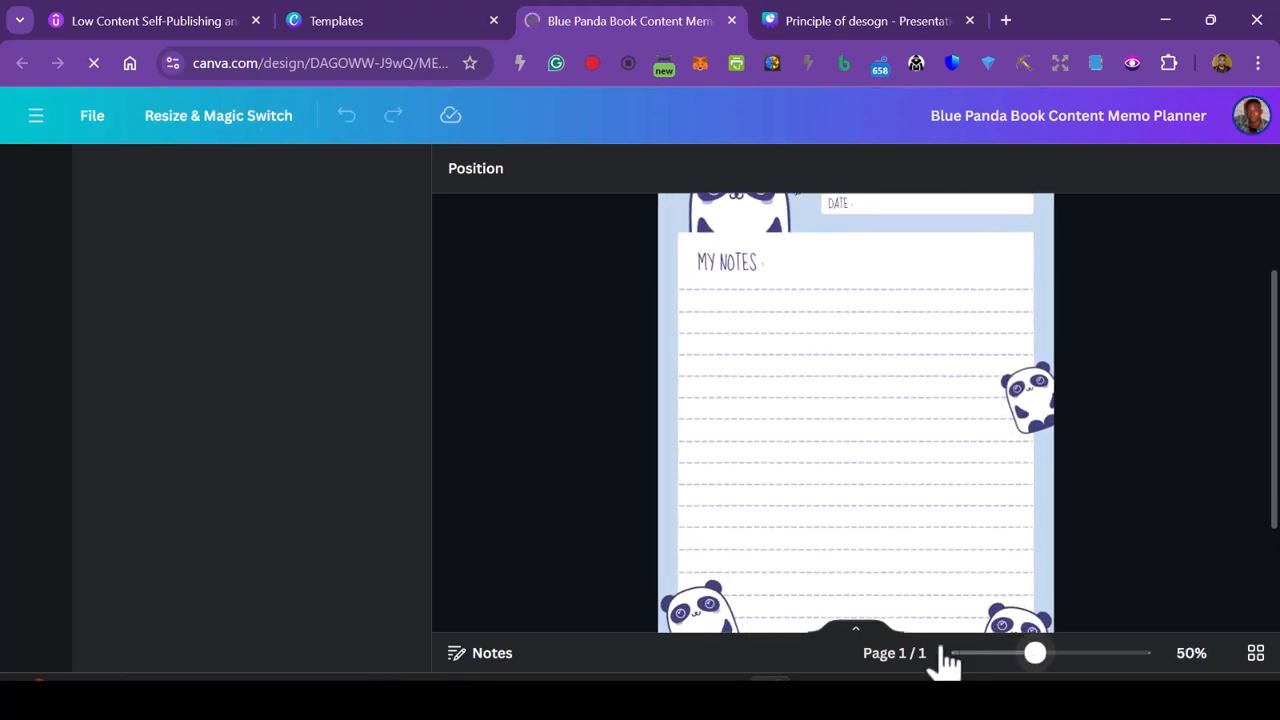
pyautogui.scroll(2, 1060, 455)
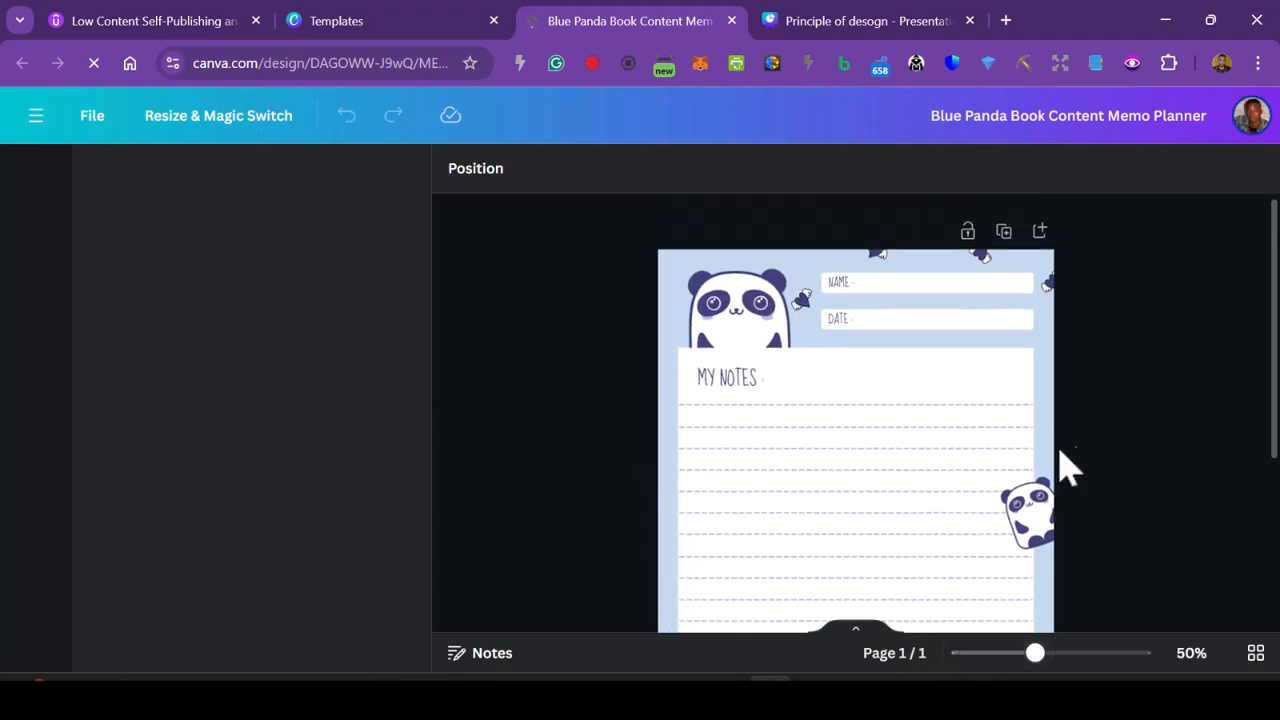
pyautogui.click(997, 116)
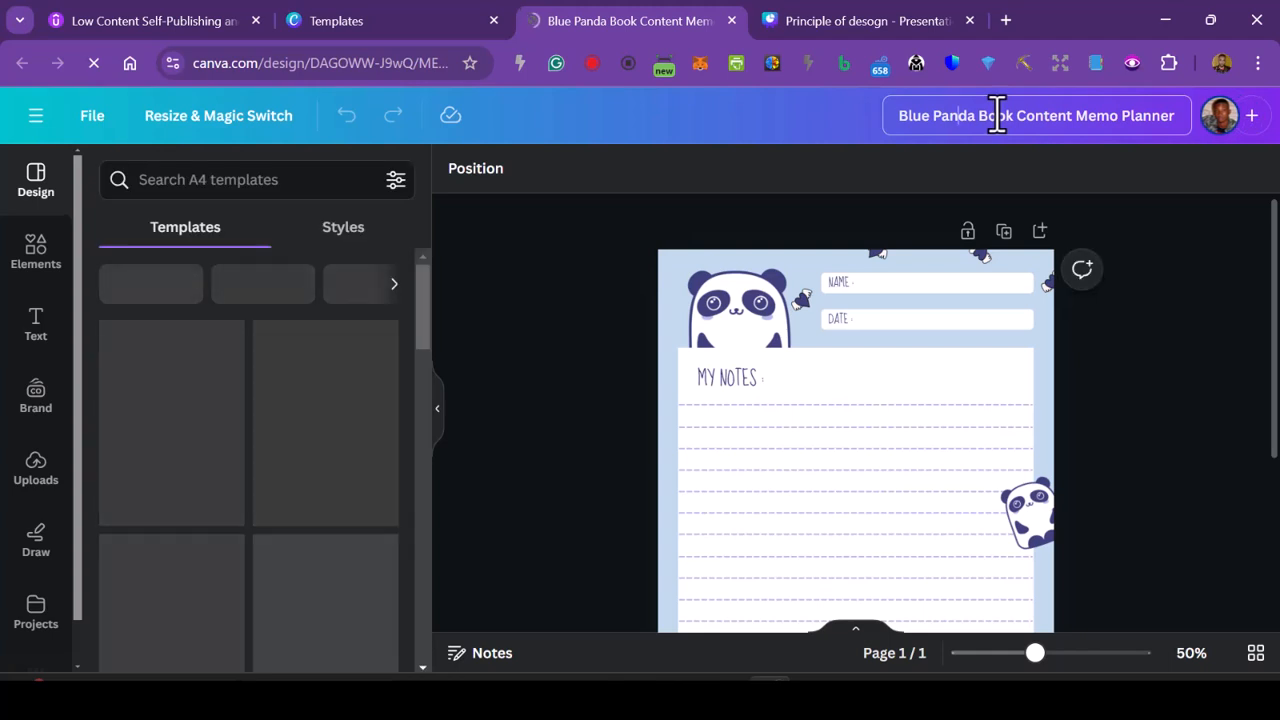
pyautogui.hotkey('ctrl', 'a')
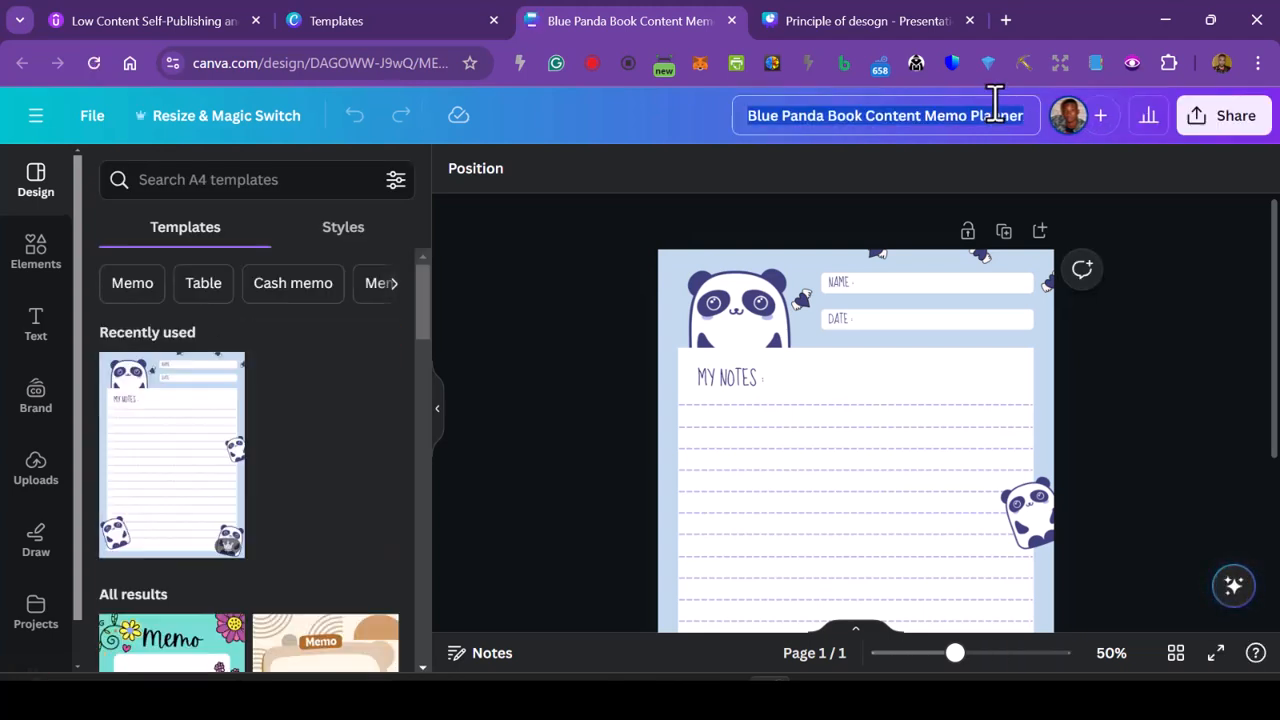
pyautogui.write('A Notepad')
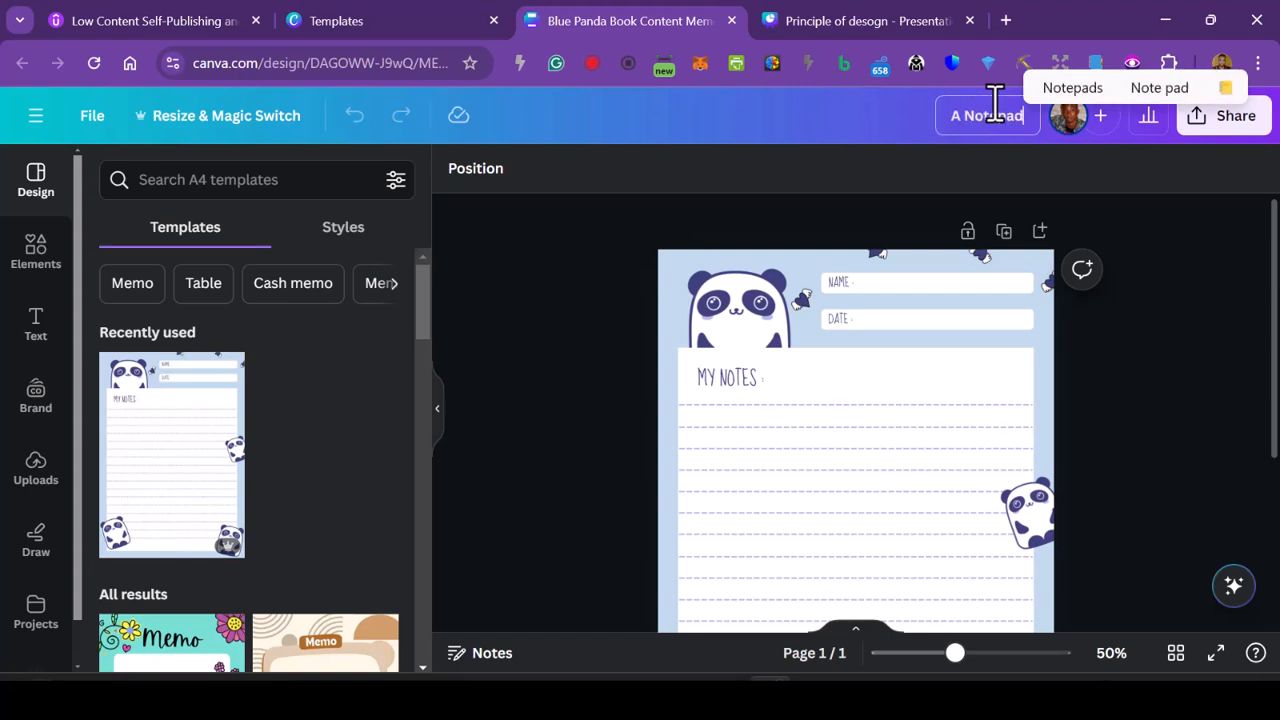
pyautogui.click(610, 410)
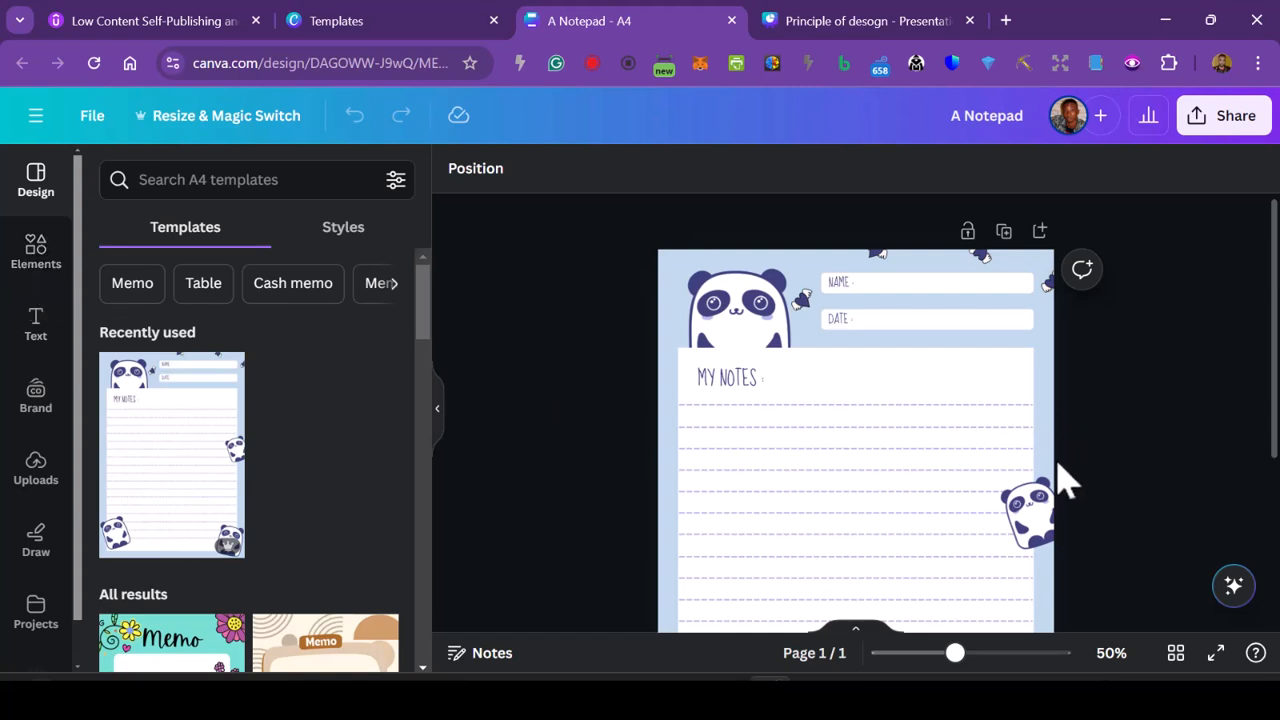
# - Restrict the page to replacing content only and test the restriction by selecting the background, the notes title and the white notes box
pyautogui.scroll(-3, 1078, 458)
pyautogui.scroll(3, 1100, 490)
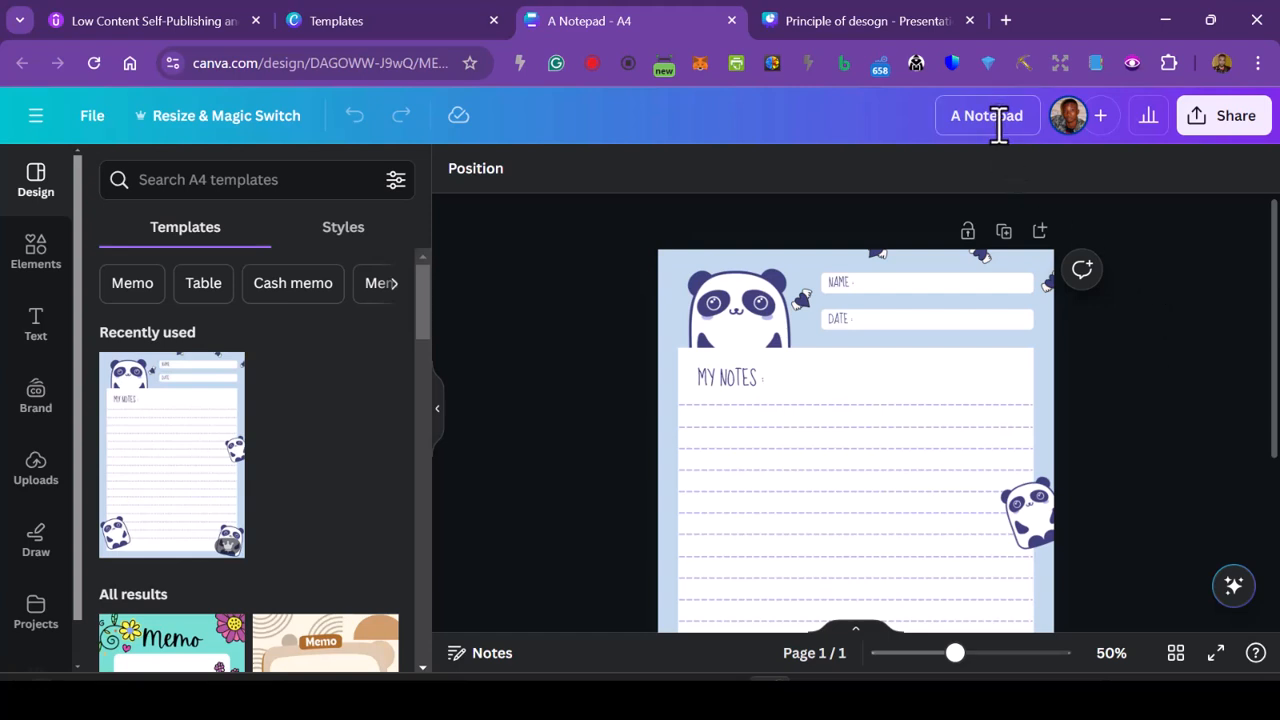
pyautogui.click(968, 234)
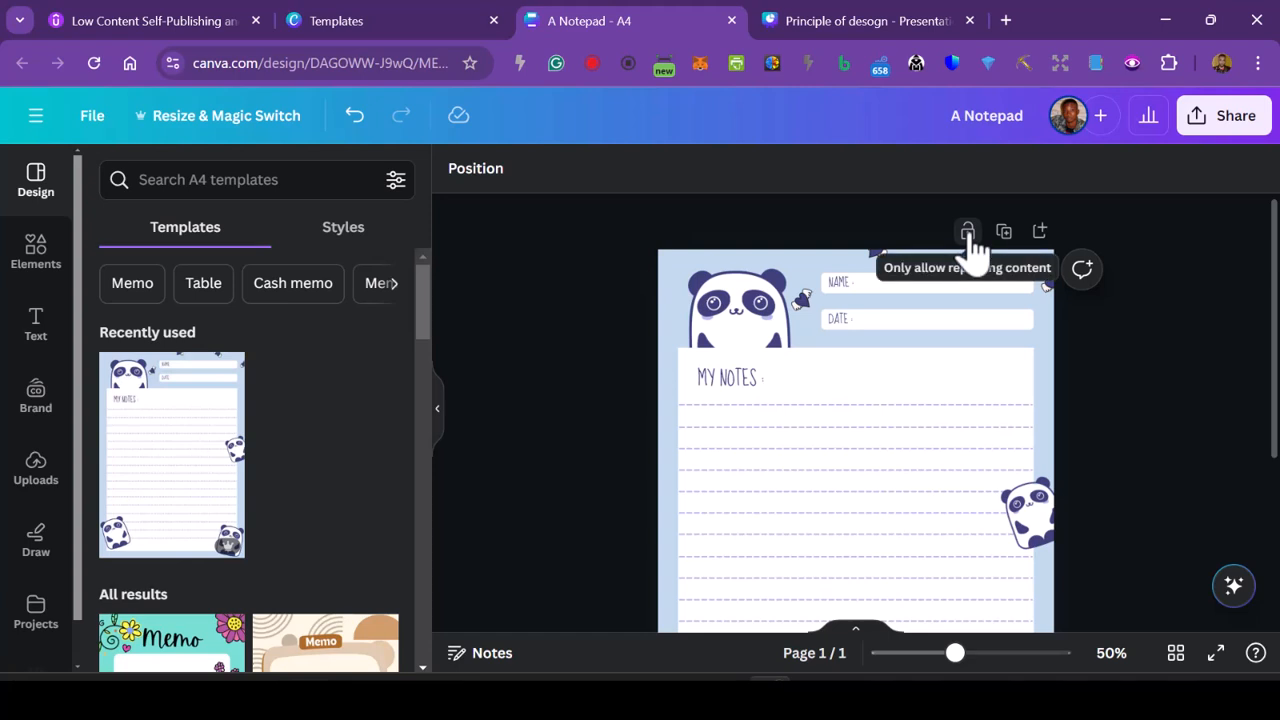
pyautogui.click(718, 264)
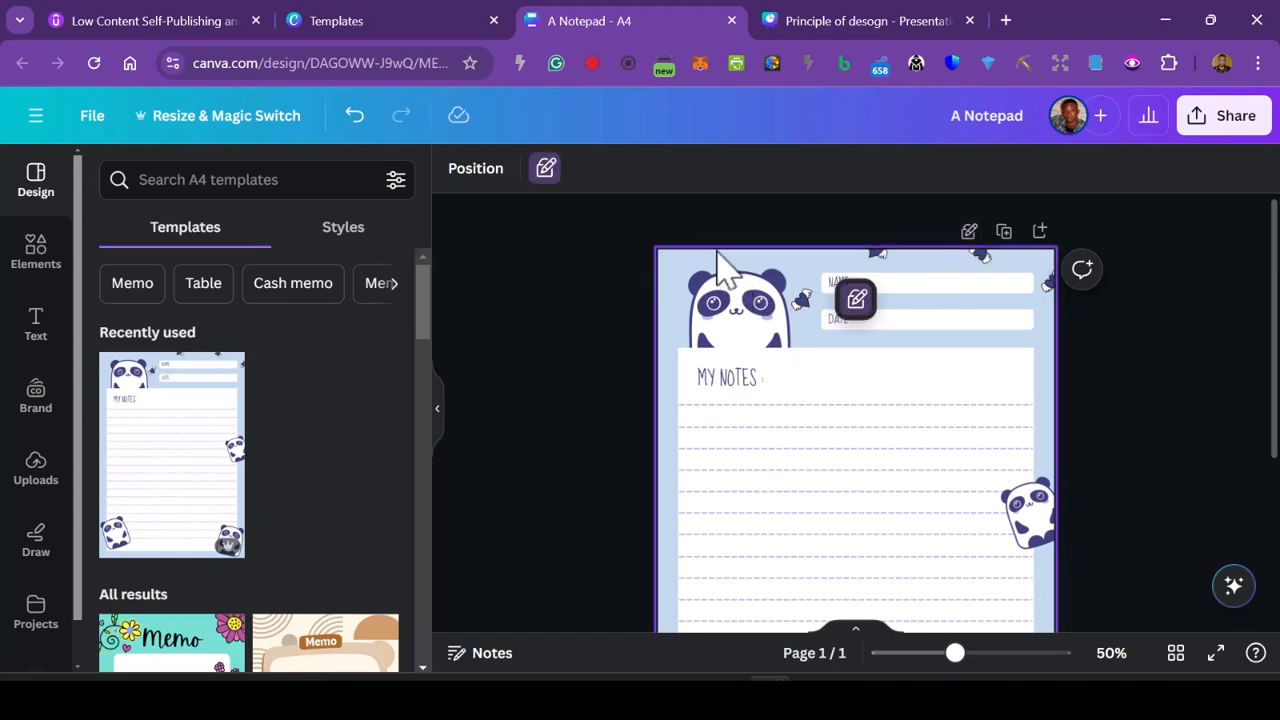
pyautogui.click(762, 382)
pyautogui.click(885, 435)
pyautogui.click(1166, 363)
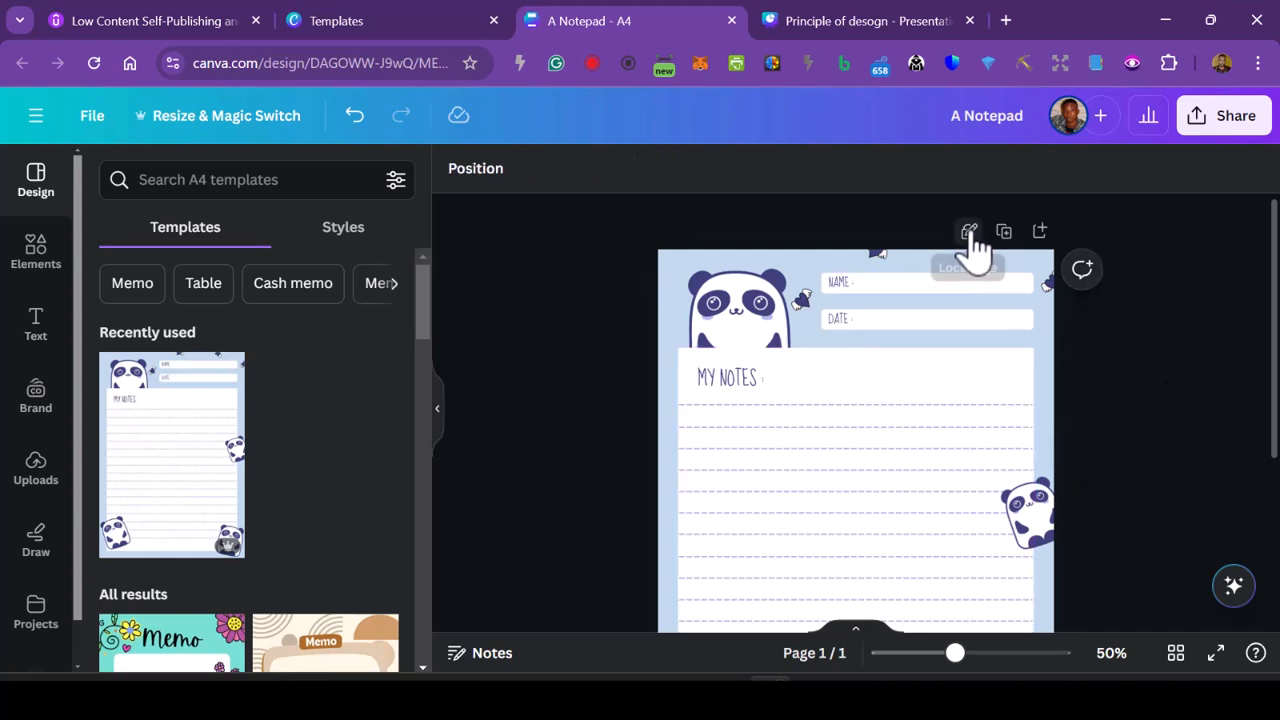
pyautogui.click(952, 382)
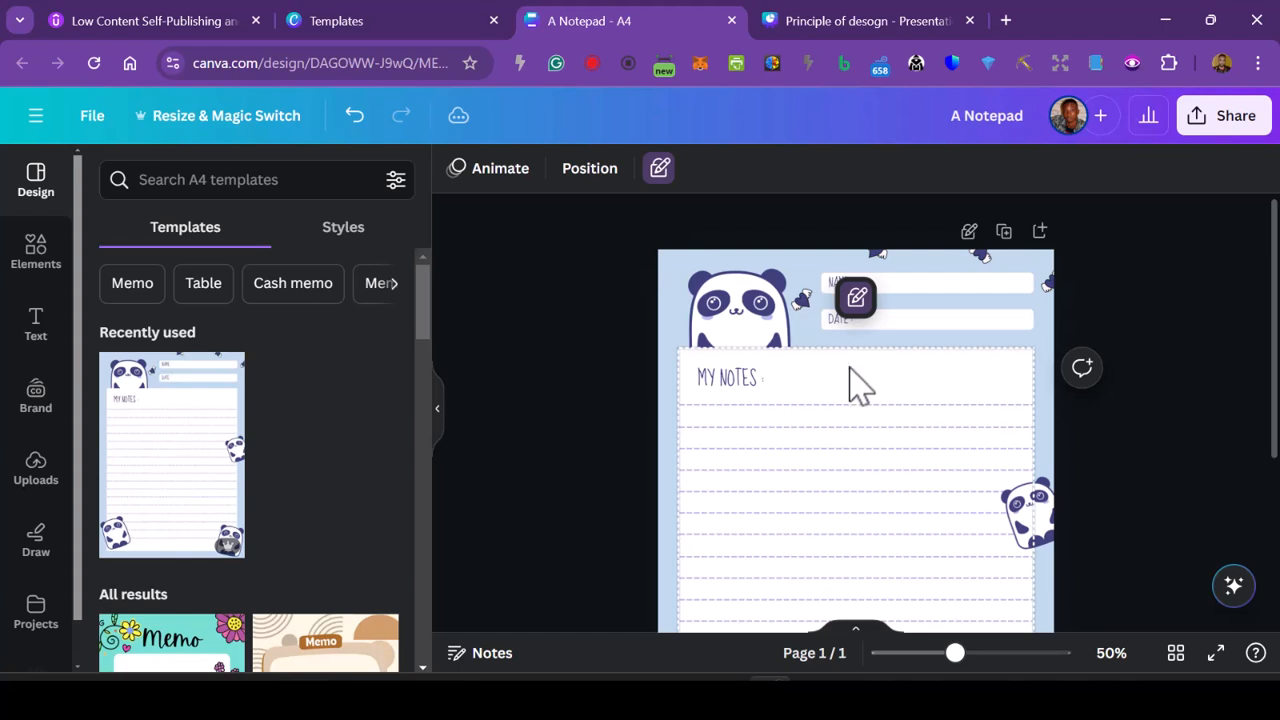
# - Lock the page completely and unlock it again
pyautogui.click(740, 390)
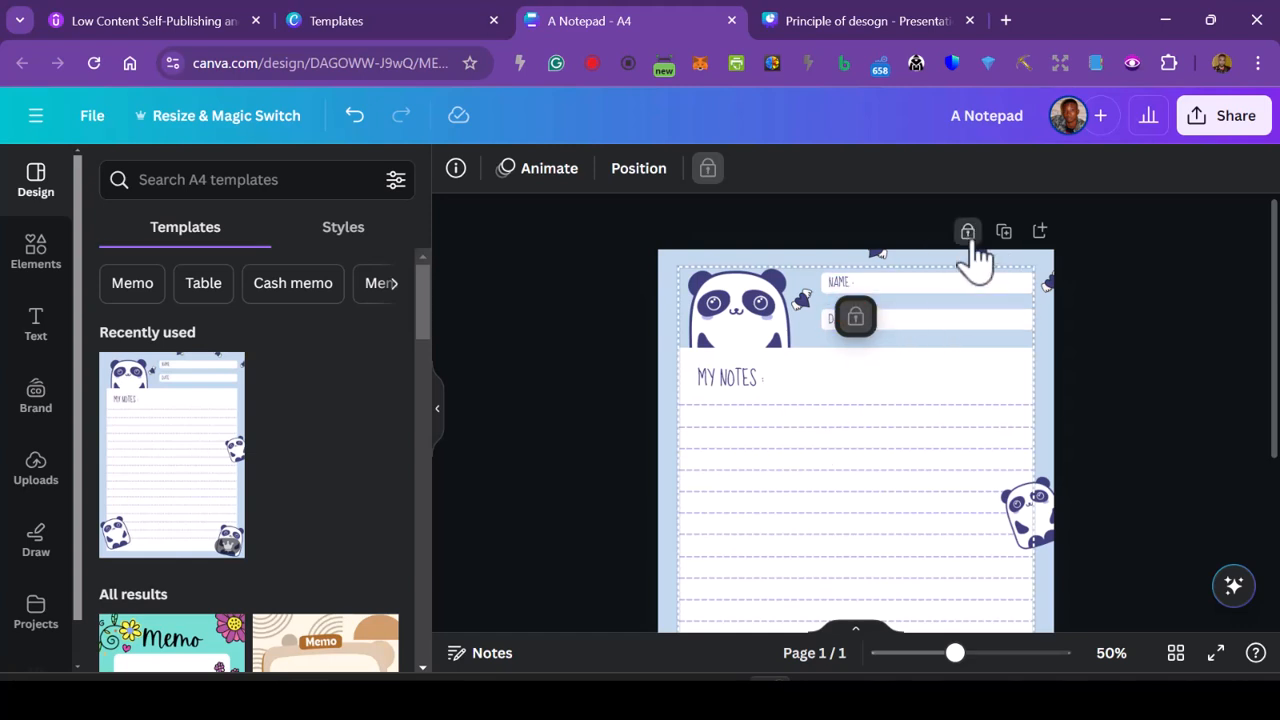
pyautogui.click(967, 240)
pyautogui.click(1120, 325)
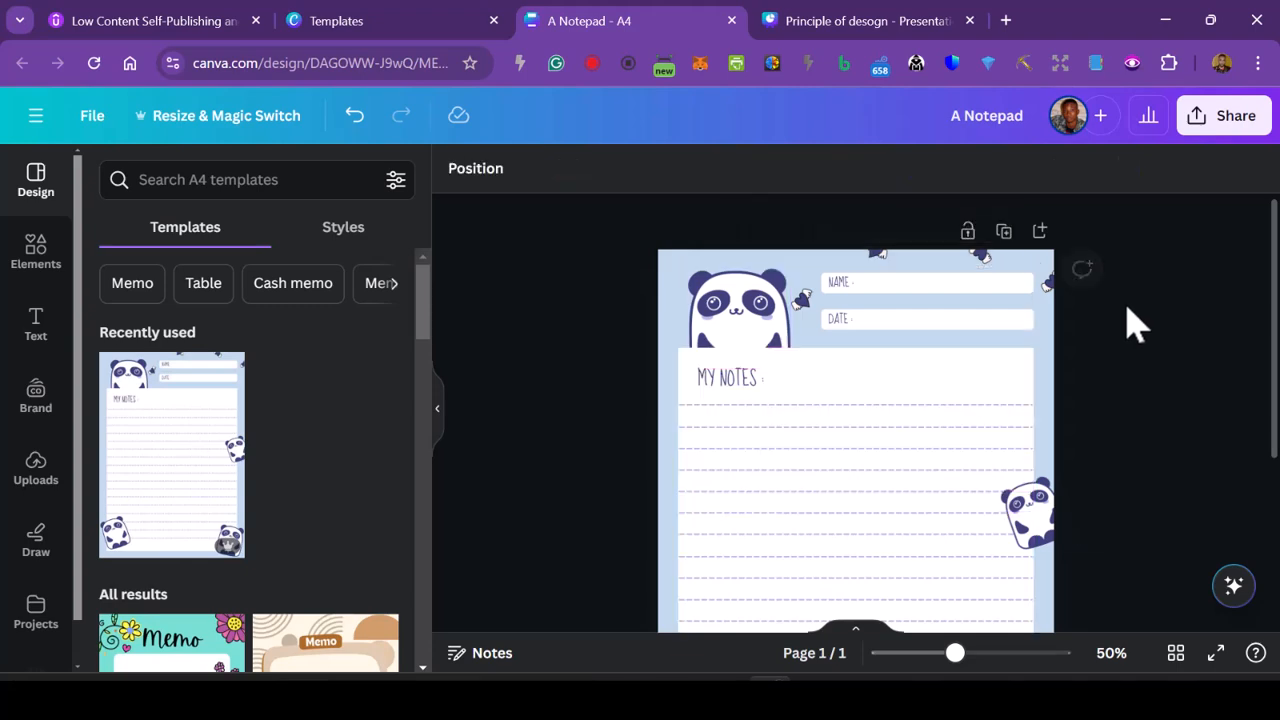
# - Delete the four panda images from the header, the page's edge and both lower corners
pyautogui.scroll(-3, 1000, 400)
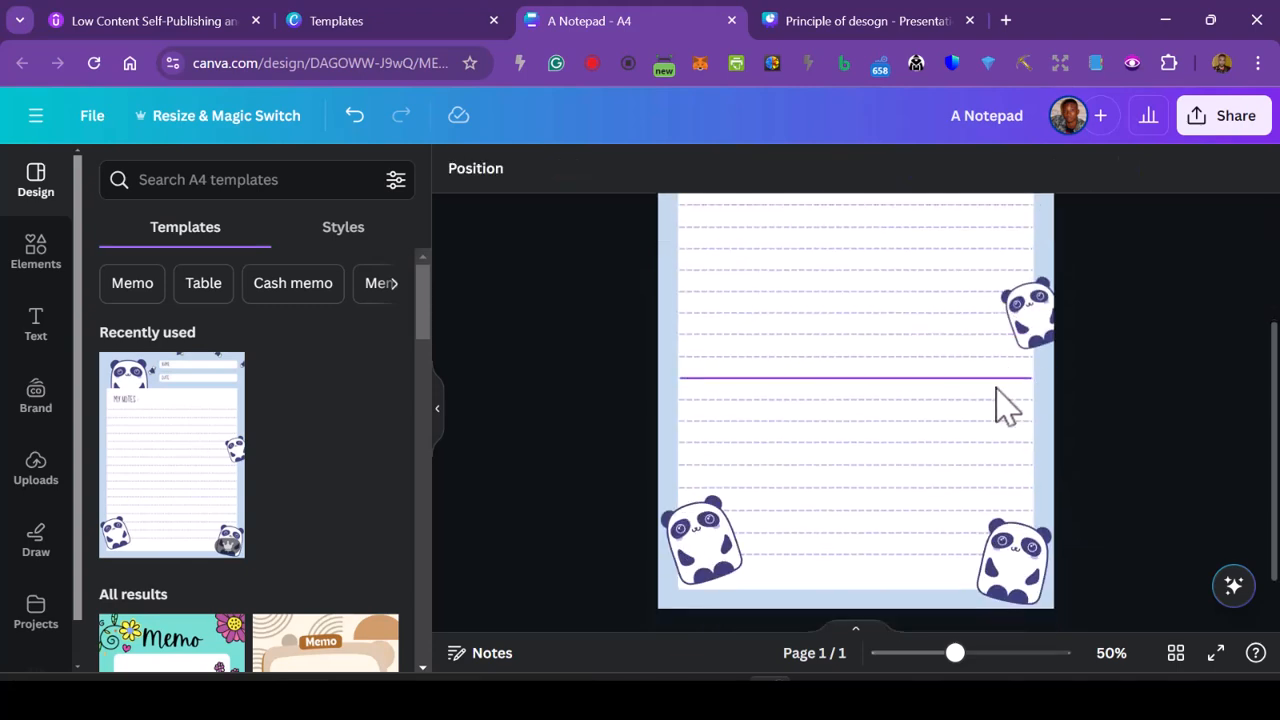
pyautogui.scroll(3, 978, 614)
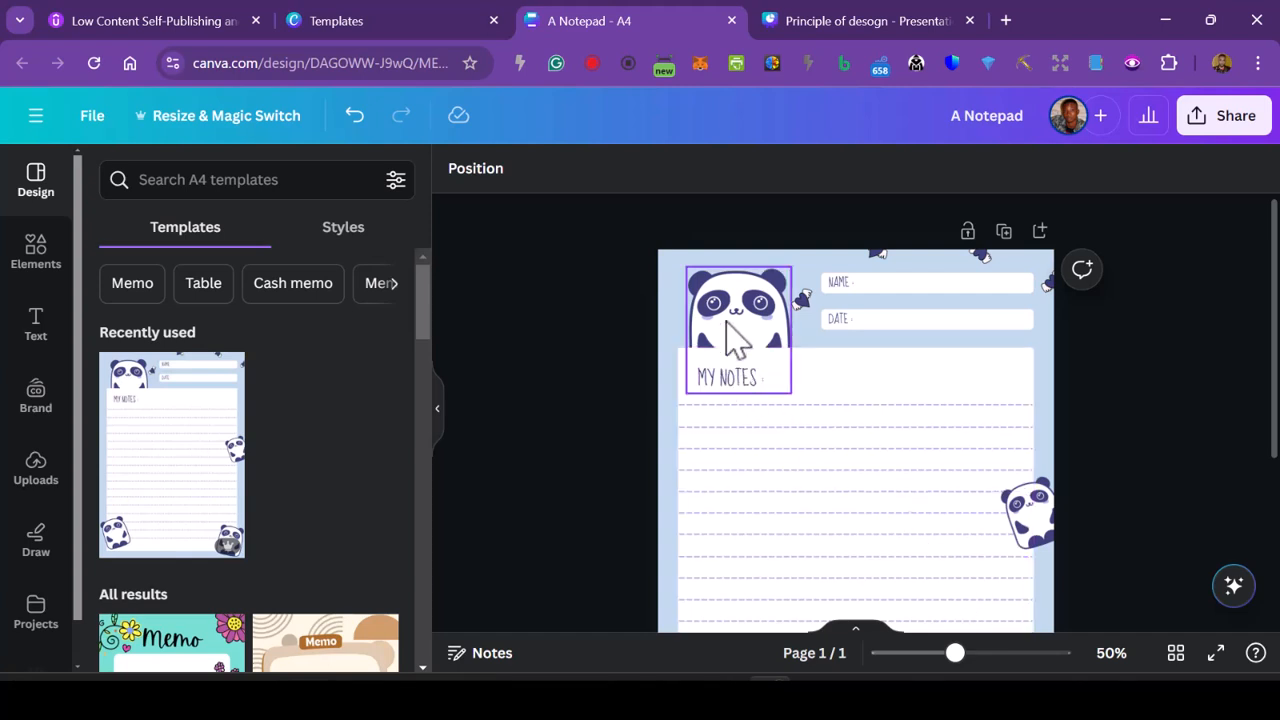
pyautogui.click(736, 339)
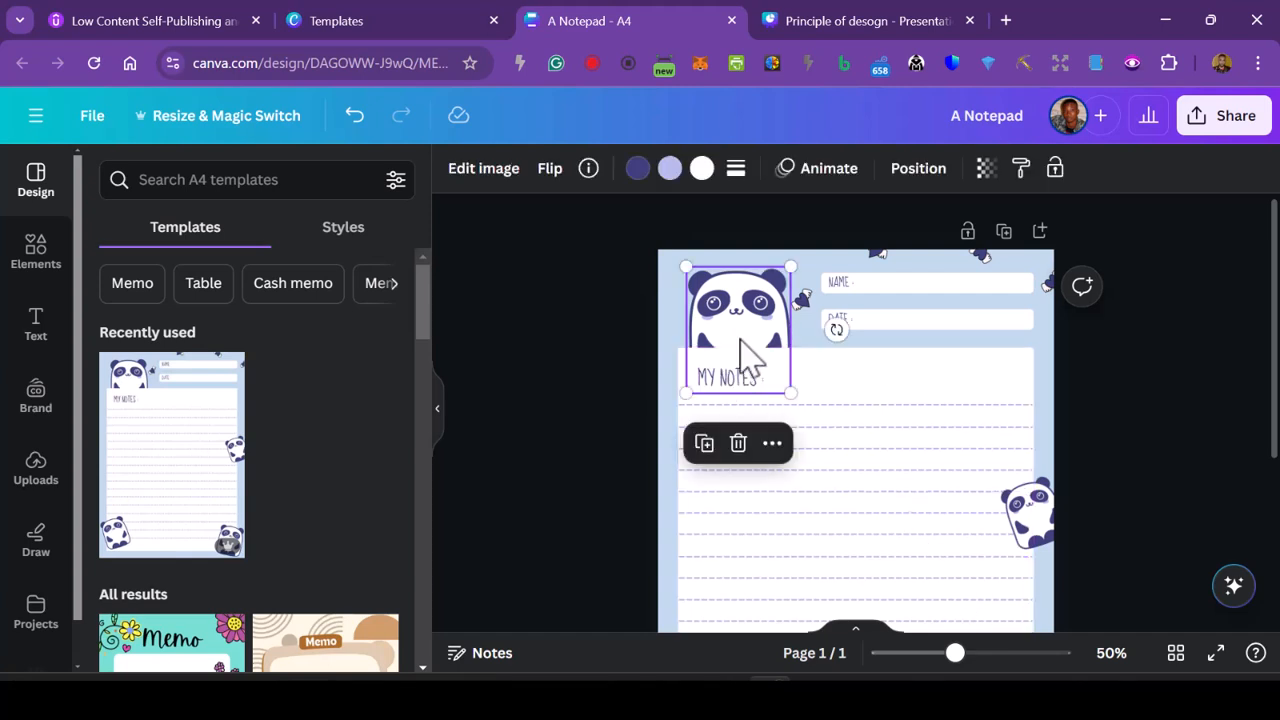
pyautogui.press('Delete')
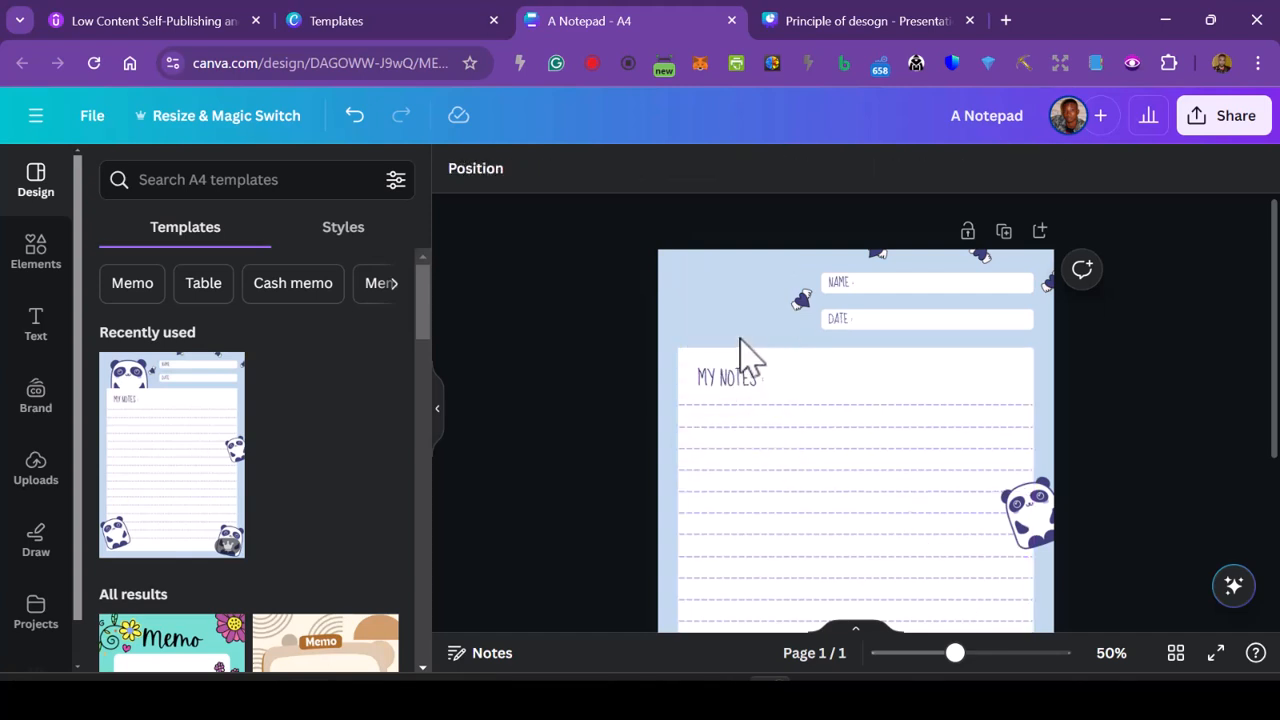
pyautogui.click(1026, 523)
pyautogui.press('Delete')
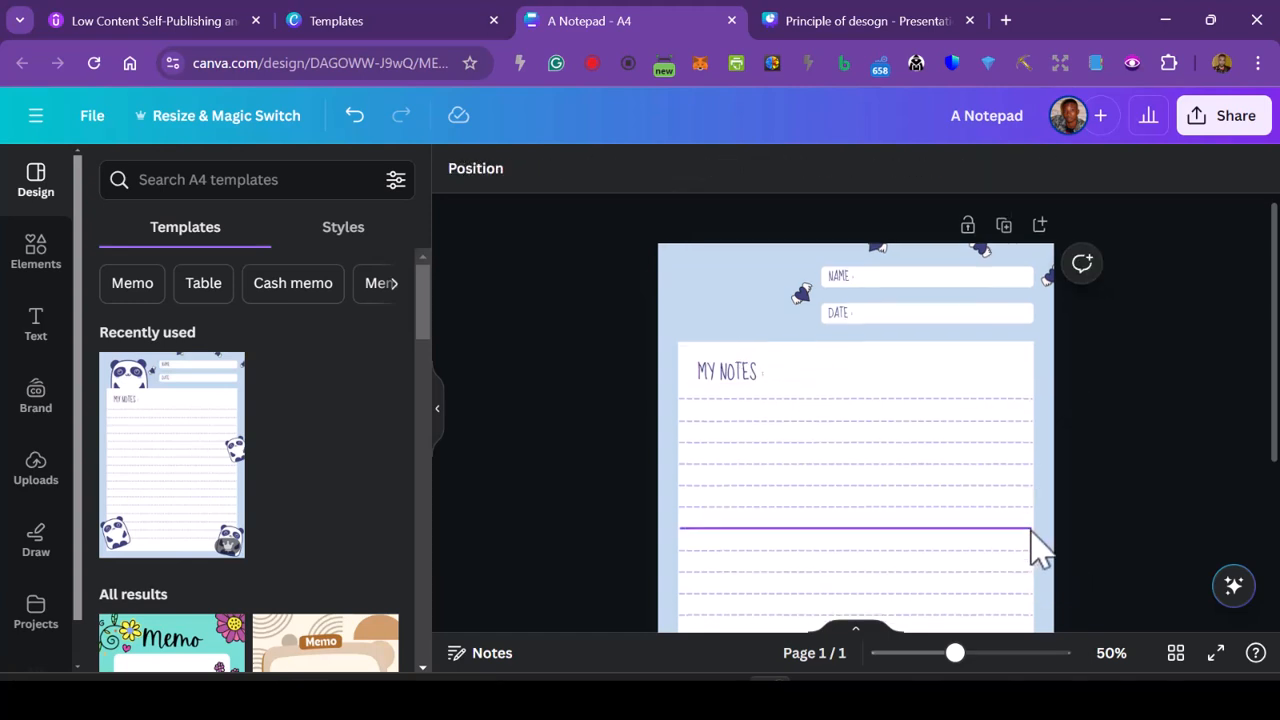
pyautogui.scroll(-4, 886, 468)
pyautogui.click(1050, 496)
pyautogui.press('Delete')
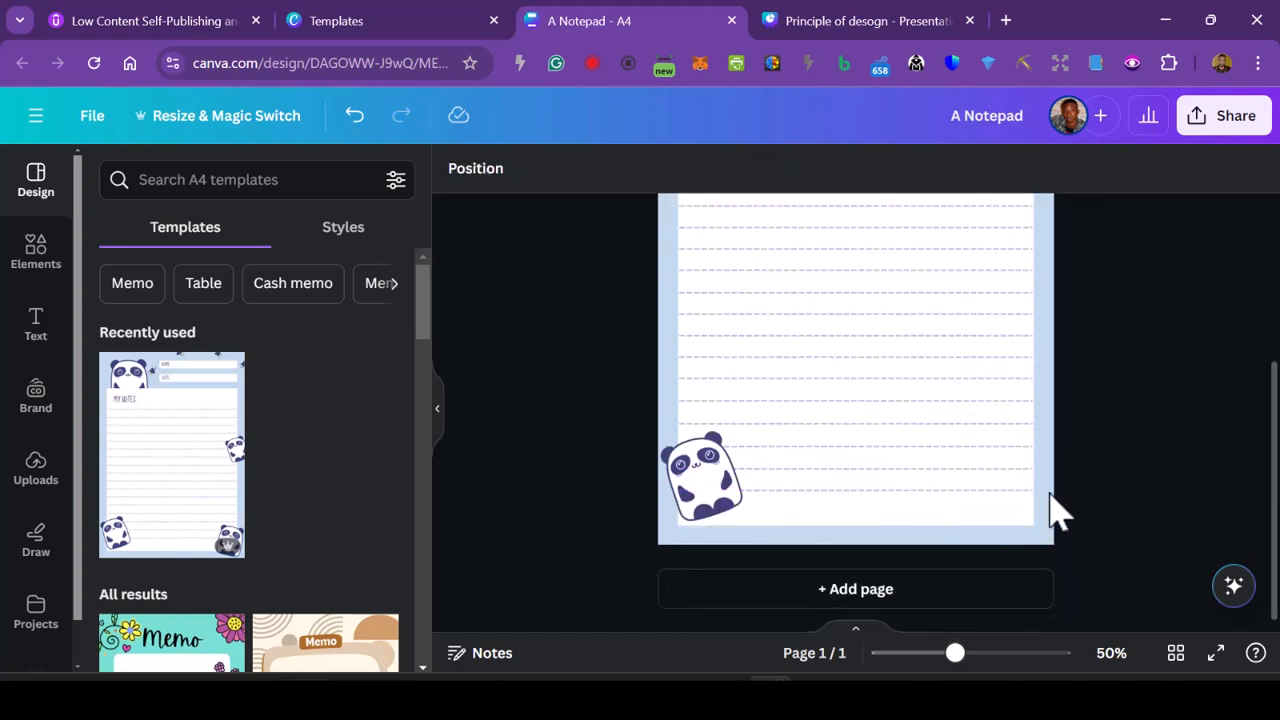
pyautogui.click(718, 503)
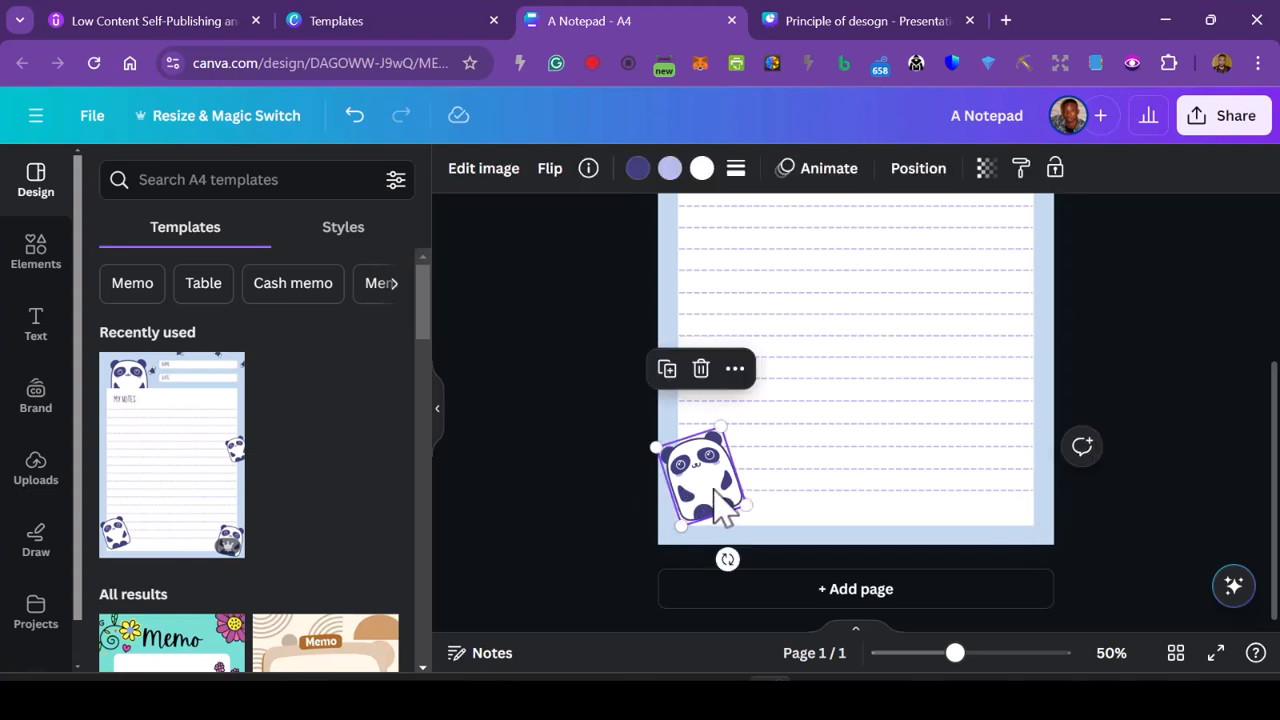
pyautogui.press('Delete')
# - Change the page's light blue background to black
pyautogui.scroll(3, 714, 508)
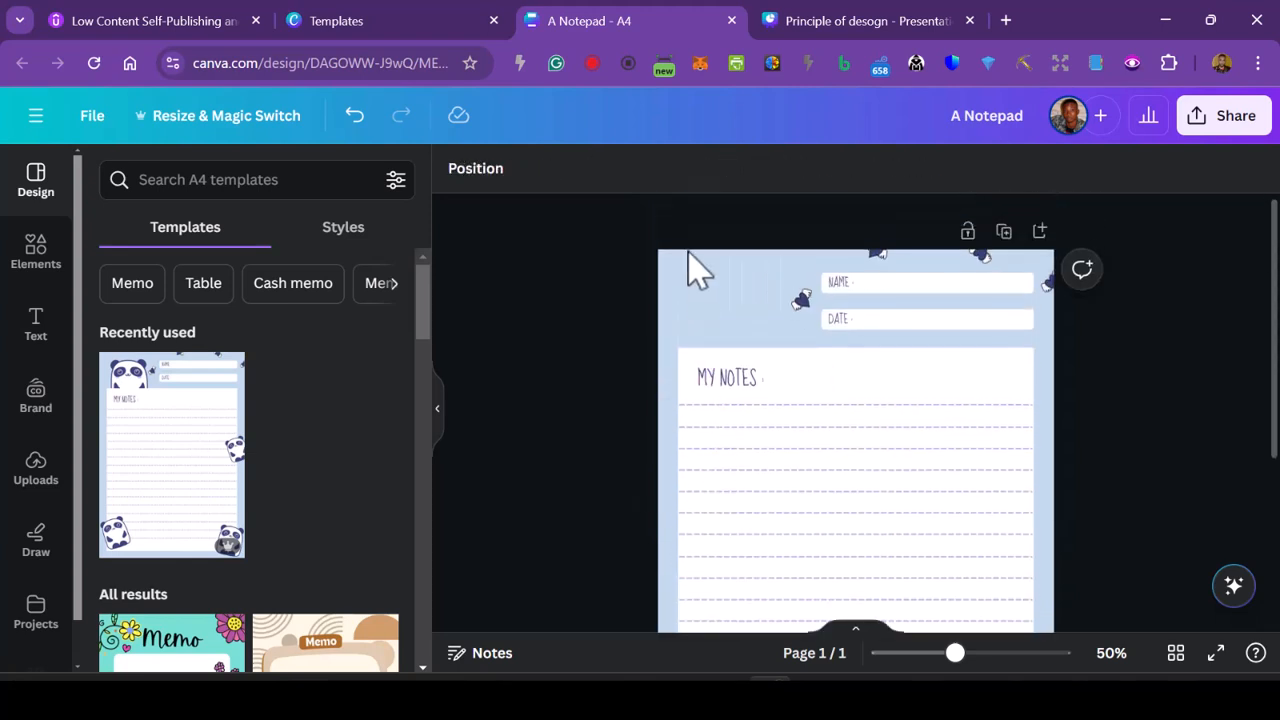
pyautogui.click(697, 270)
pyautogui.click(457, 170)
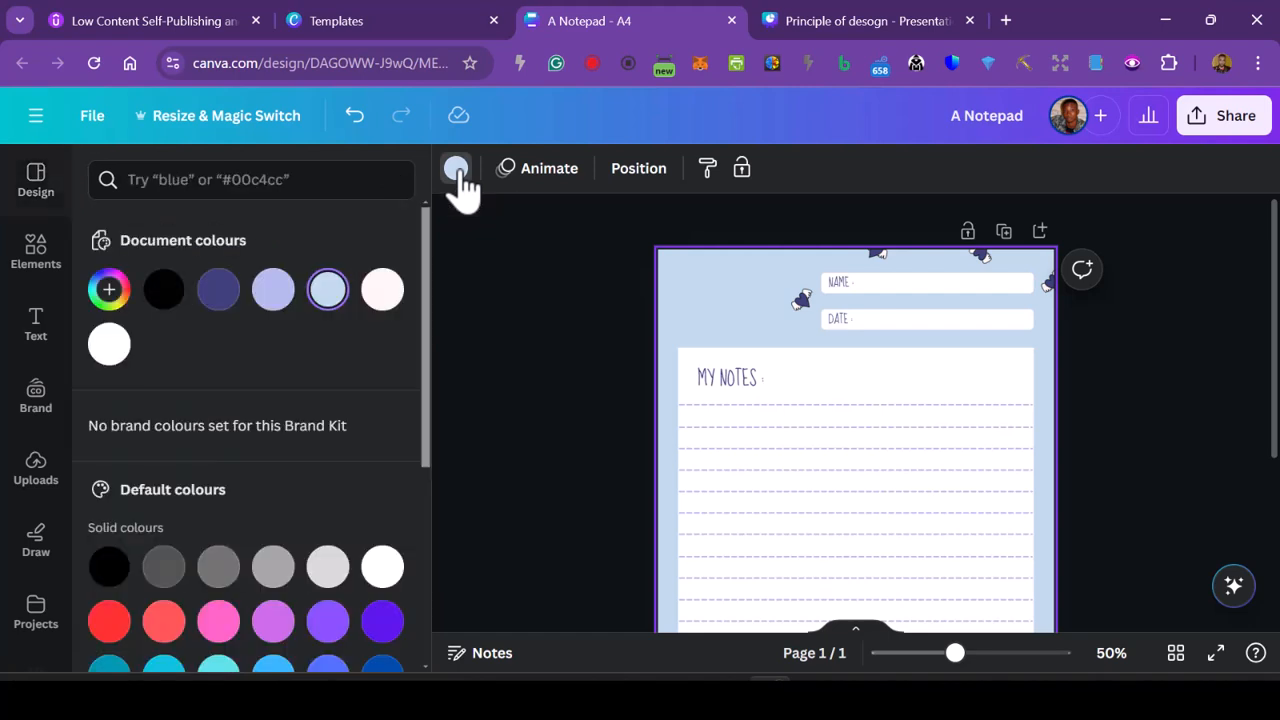
pyautogui.click(164, 292)
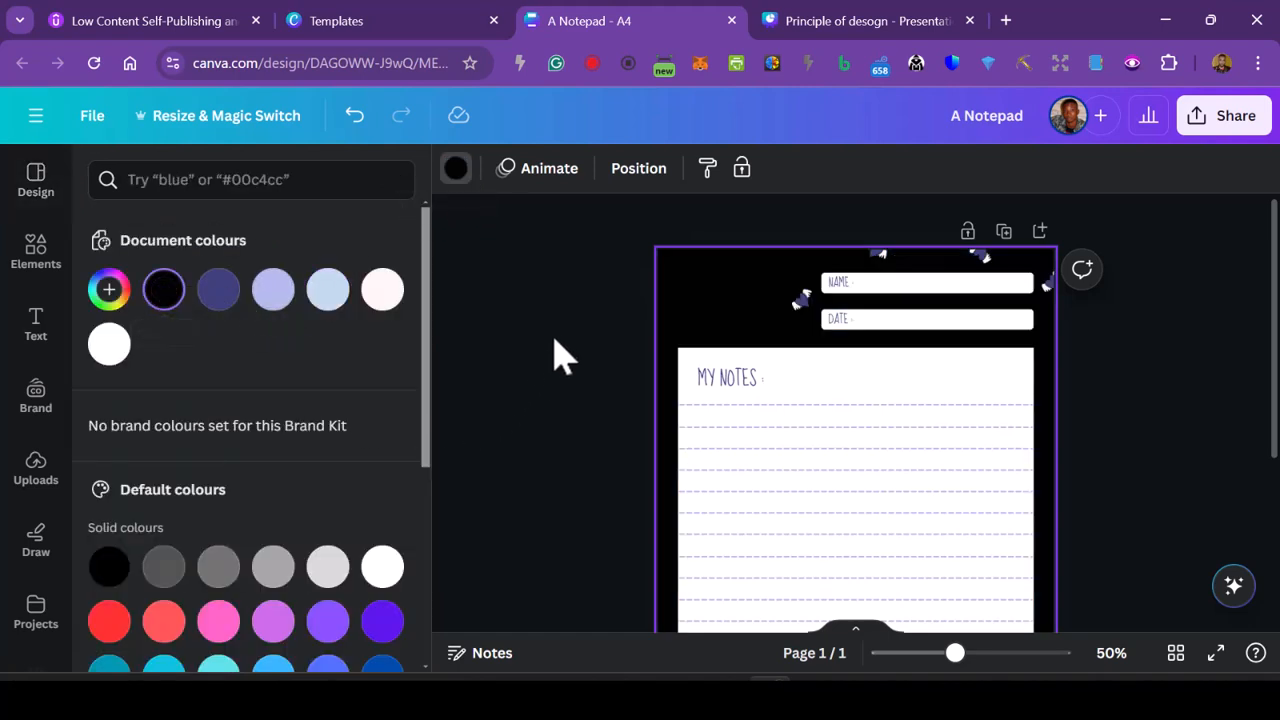
# - Set the NAME label's text colour to black and apply the change to all matching purple elements, including DATE and MY NOTES
pyautogui.scroll(-2, 680, 325)
pyautogui.scroll(2, 789, 300)
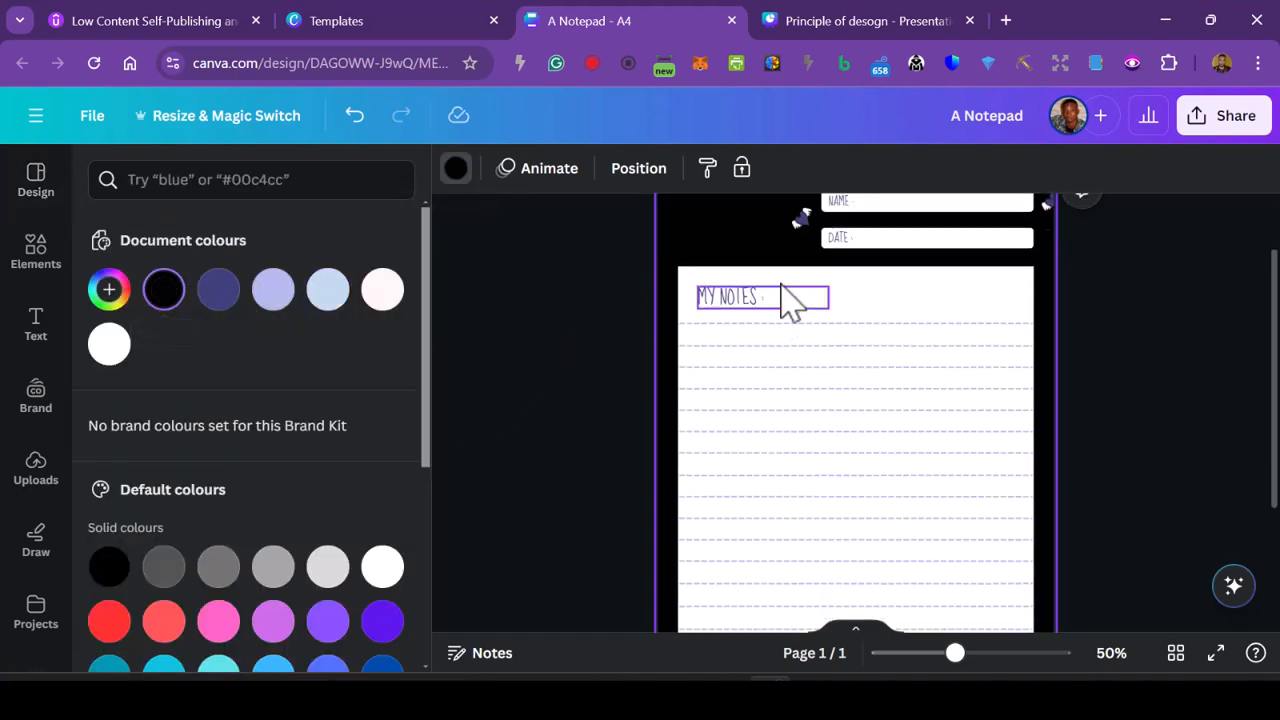
pyautogui.click(845, 283)
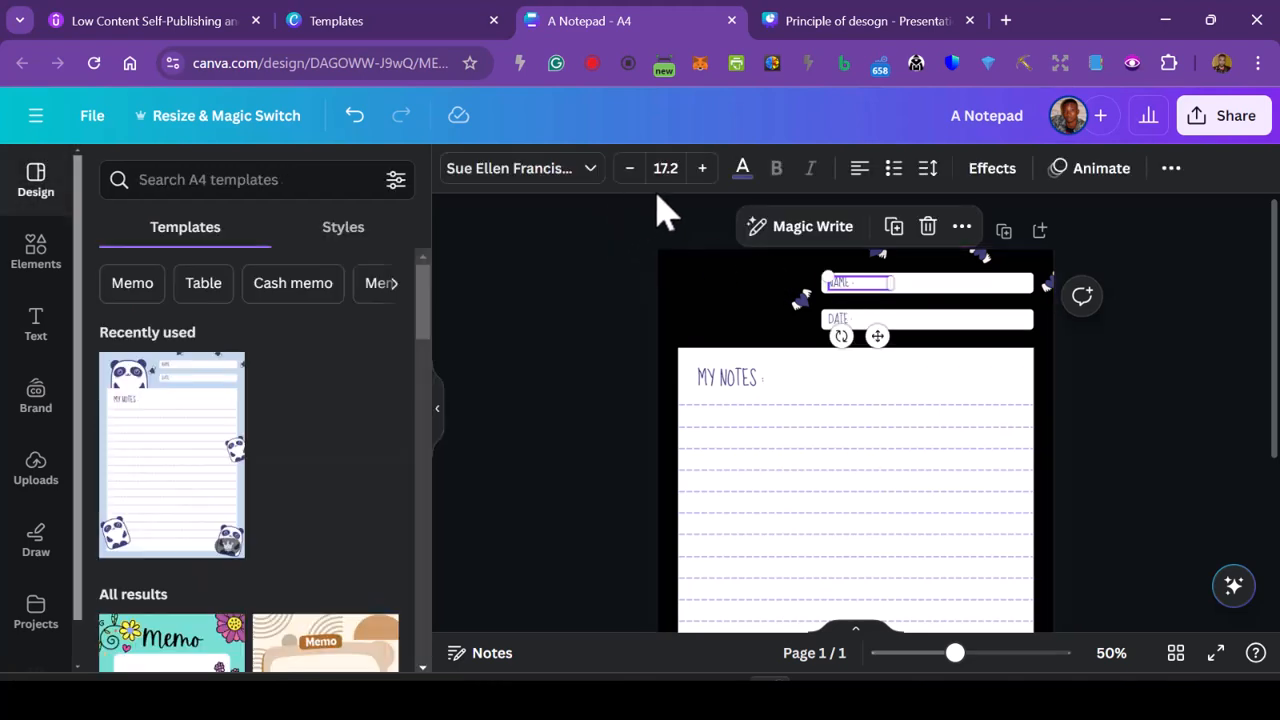
pyautogui.click(742, 168)
pyautogui.click(163, 290)
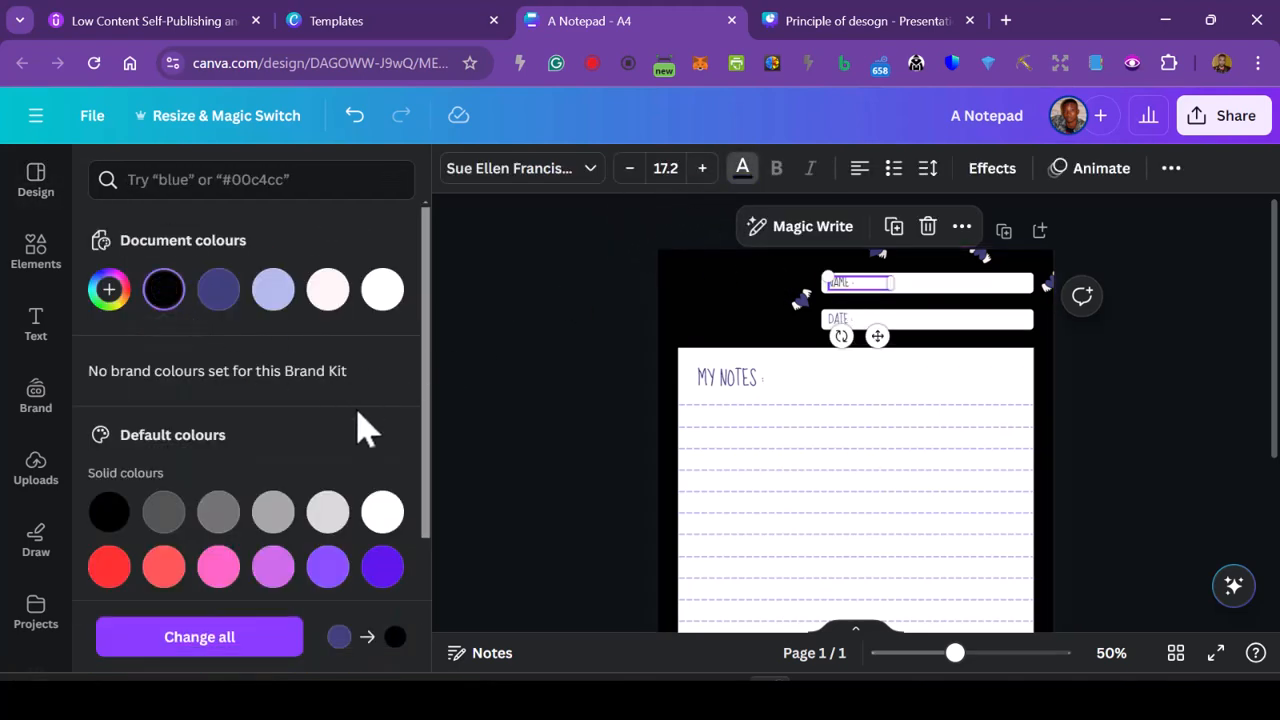
pyautogui.click(757, 316)
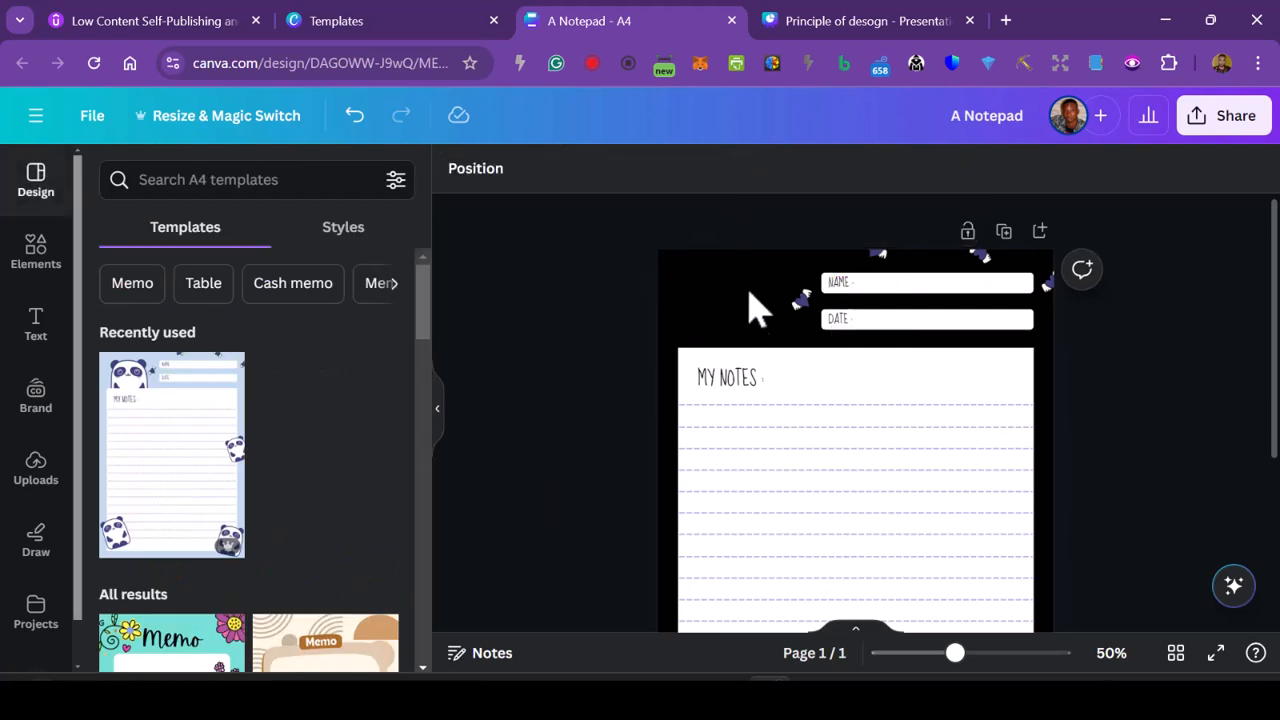
# - Delete the four small purple and white decorations around the NAME and DATE fields
pyautogui.scroll(-3, 1035, 520)
pyautogui.scroll(3, 1045, 560)
pyautogui.click(874, 255)
pyautogui.press('Delete')
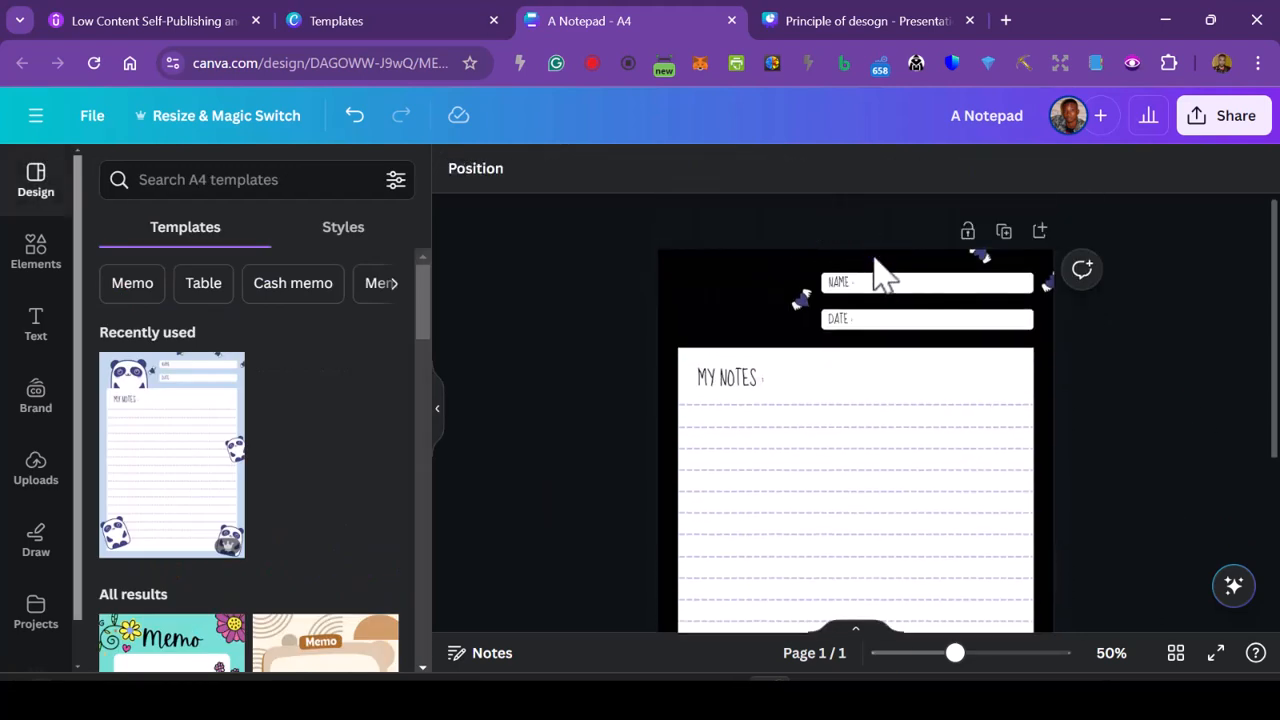
pyautogui.click(985, 256)
pyautogui.moveTo(995, 270); pyautogui.dragTo(1058, 295)
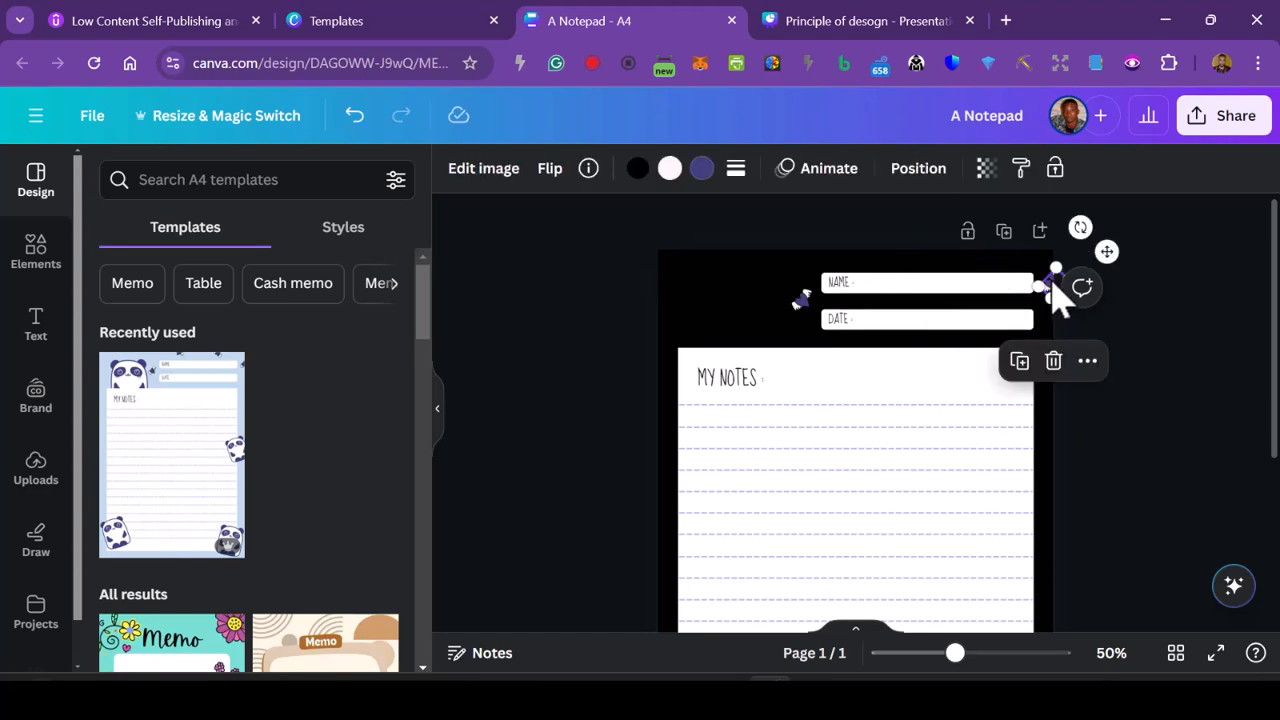
pyautogui.press('Delete')
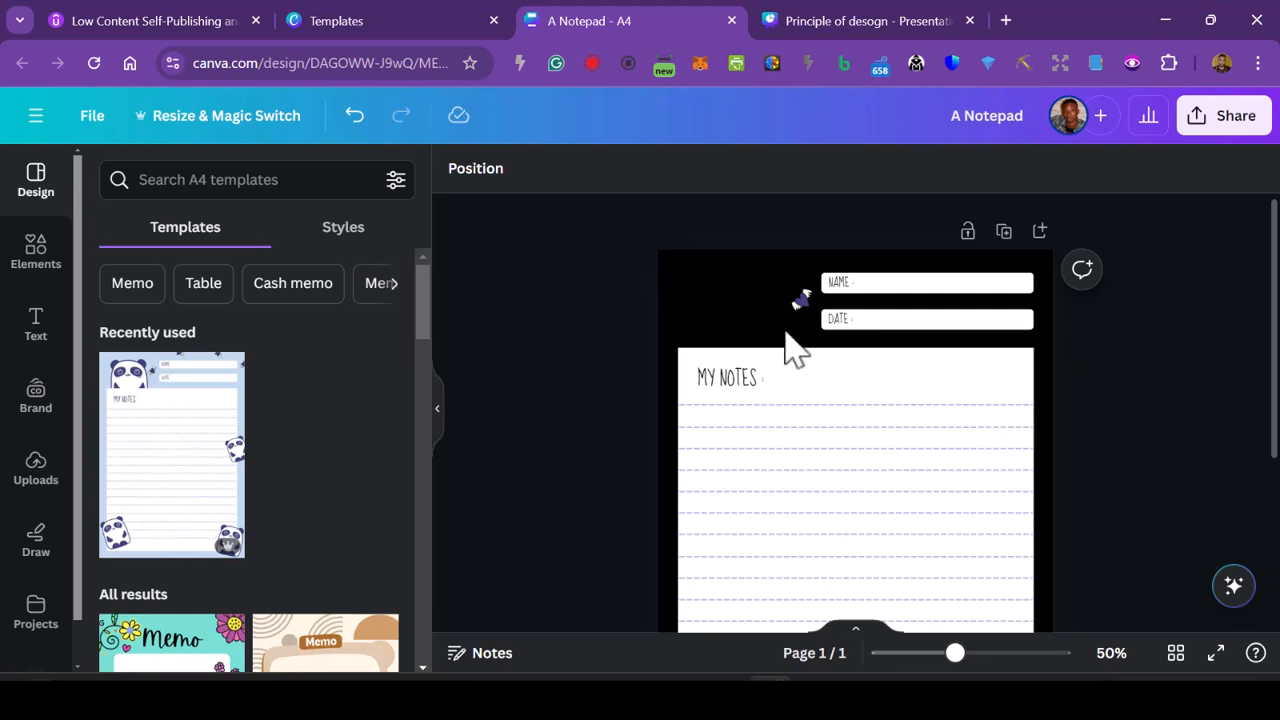
pyautogui.click(799, 303)
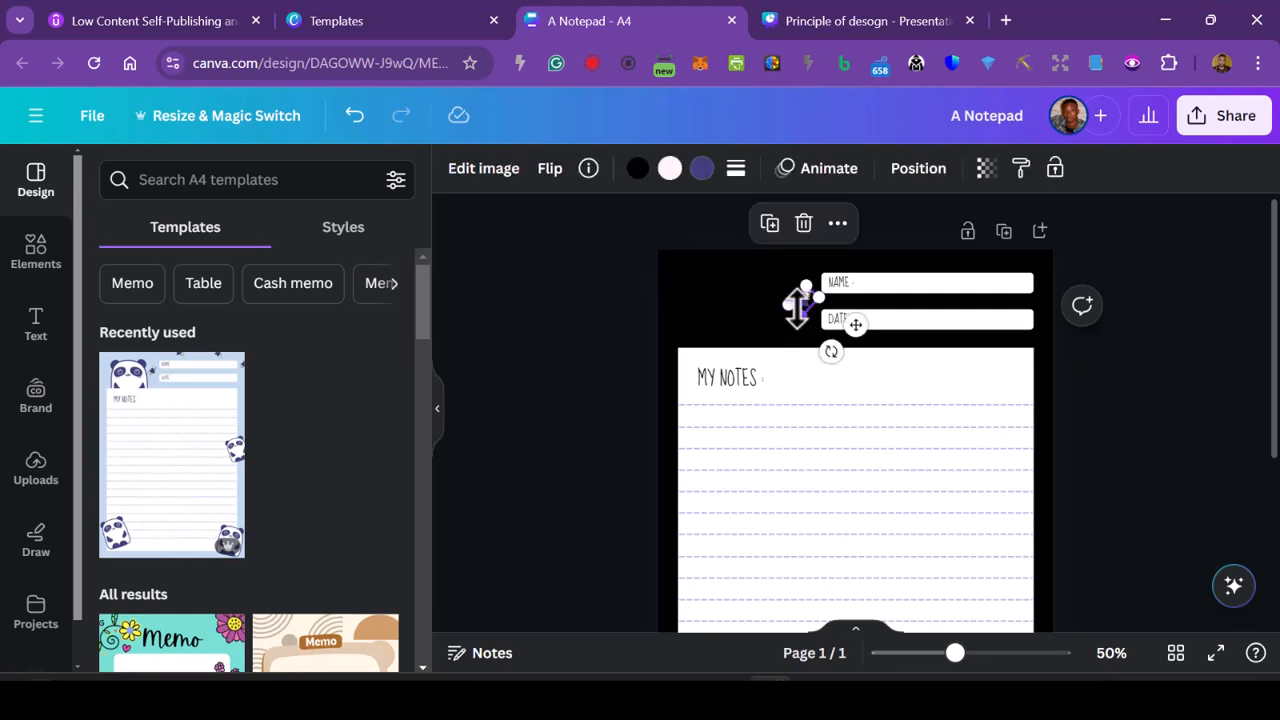
pyautogui.press('Delete')
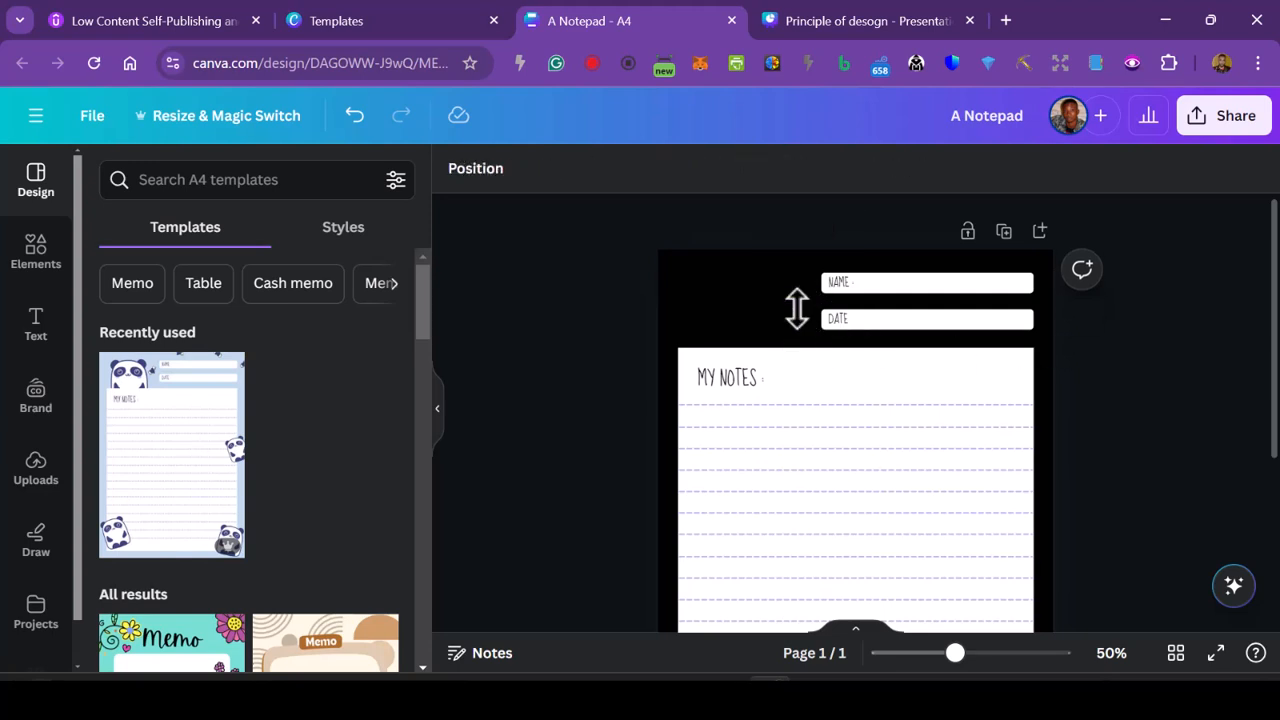
# - Move the NAME field with its label to the upper-left corner of the black header, above the notes panel
pyautogui.scroll(-2, 677, 520)
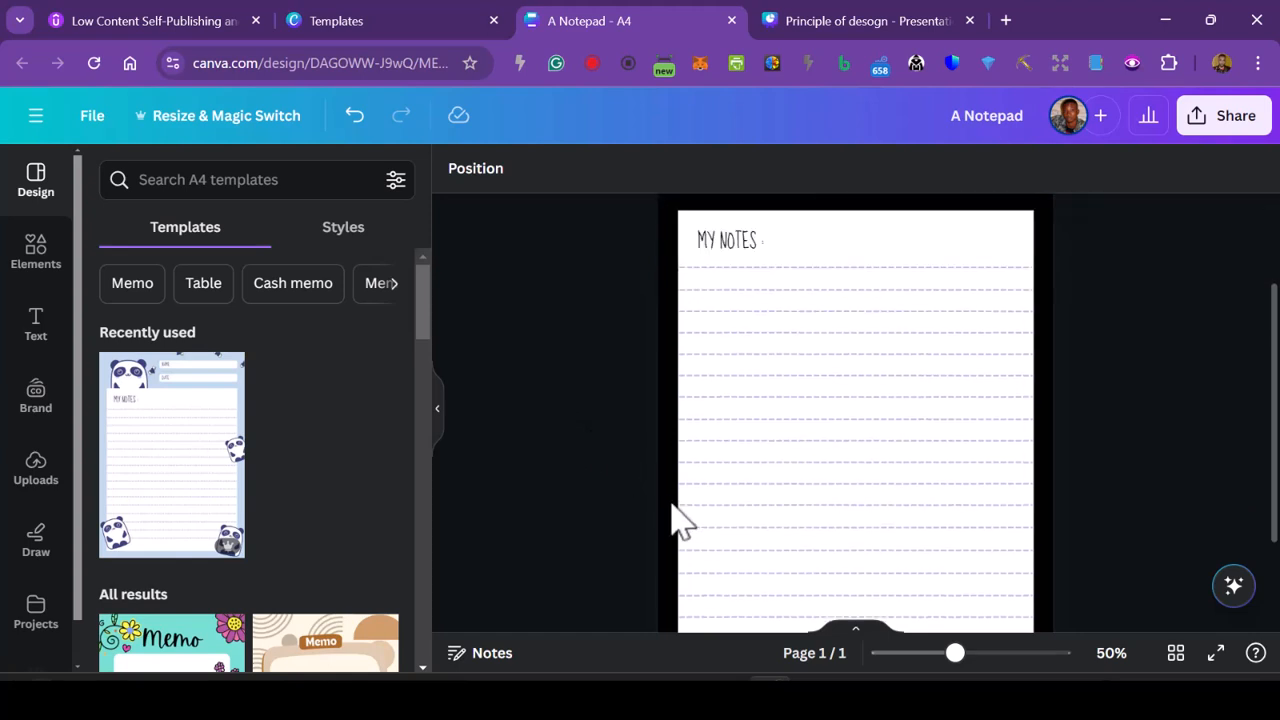
pyautogui.scroll(2, 680, 523)
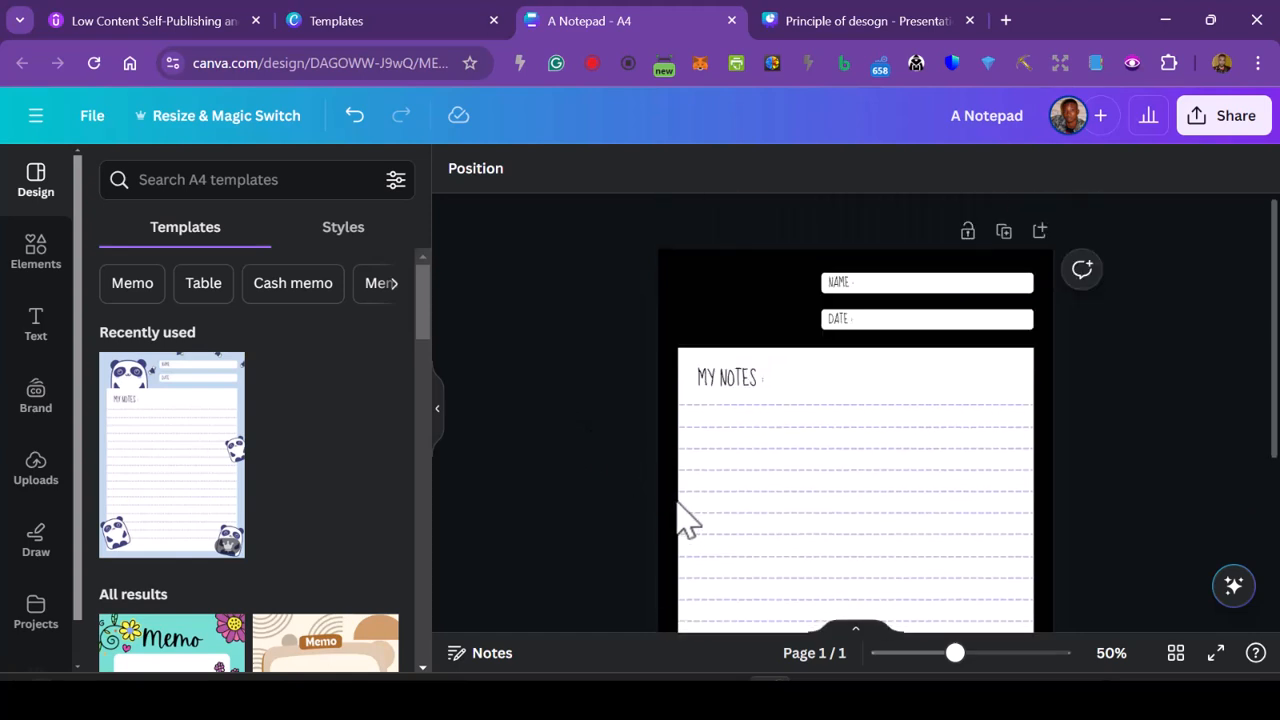
pyautogui.click(737, 329)
pyautogui.click(905, 287)
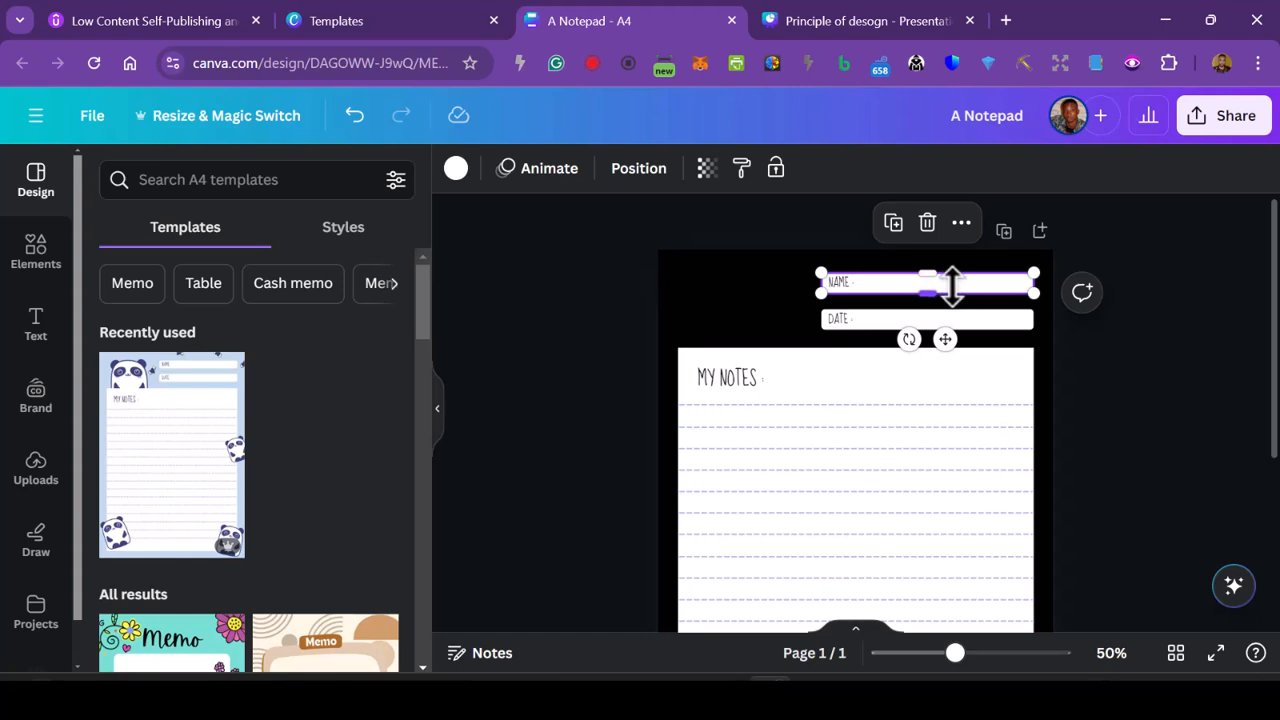
pyautogui.moveTo(958, 287); pyautogui.dragTo(706, 269)
pyautogui.click(1110, 358)
# - Move the DATE field and its label up beside the NAME field so both sit on the same header row
pyautogui.click(966, 321)
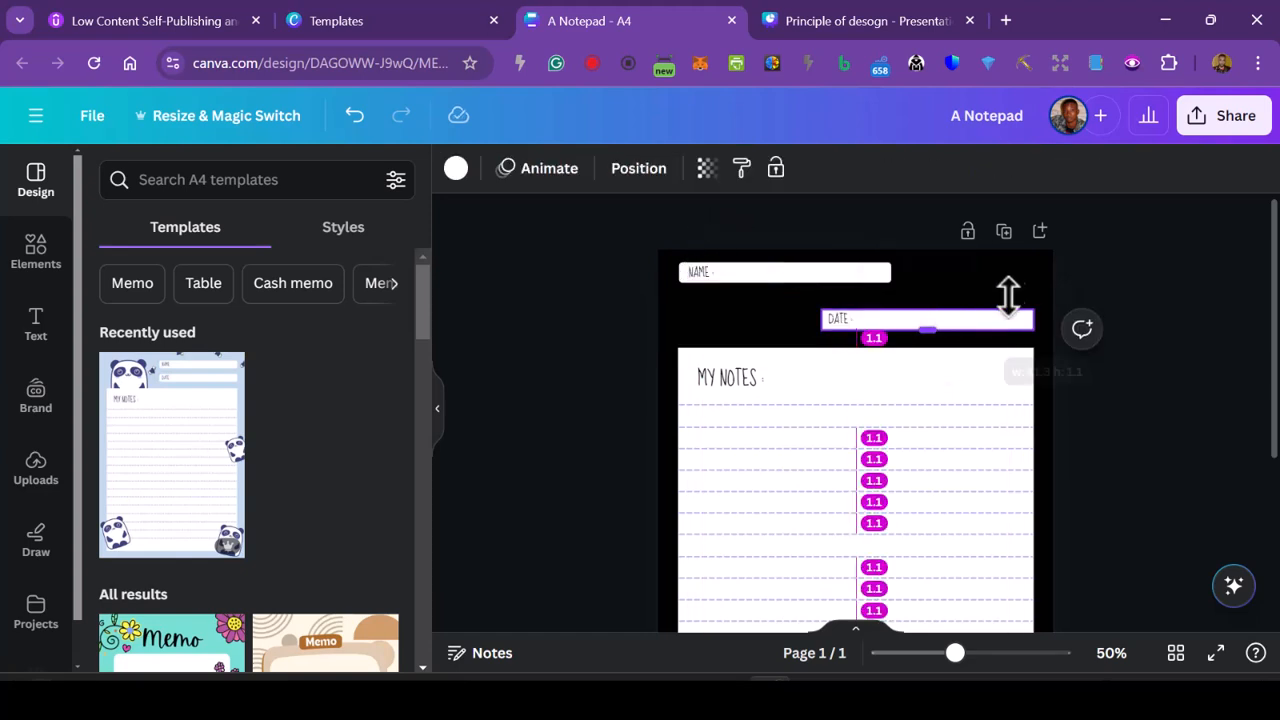
pyautogui.click(1071, 400)
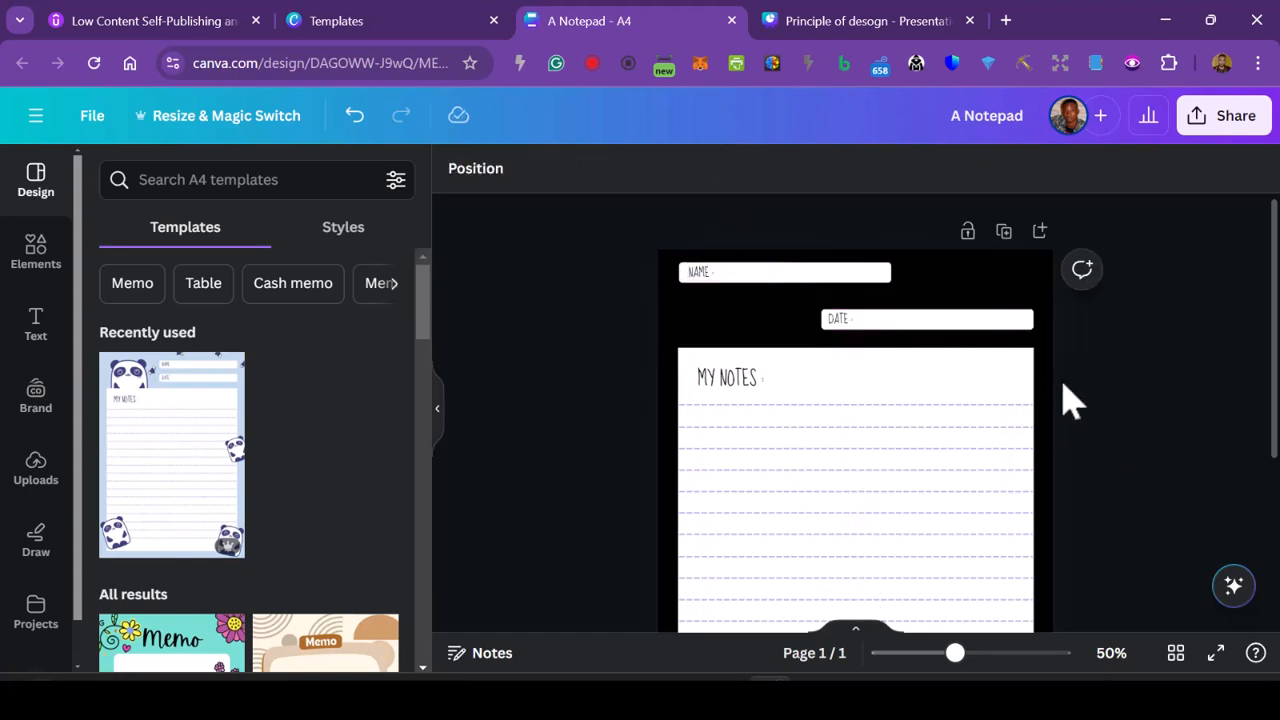
pyautogui.click(945, 325)
pyautogui.moveTo(945, 375); pyautogui.dragTo(1039, 339)
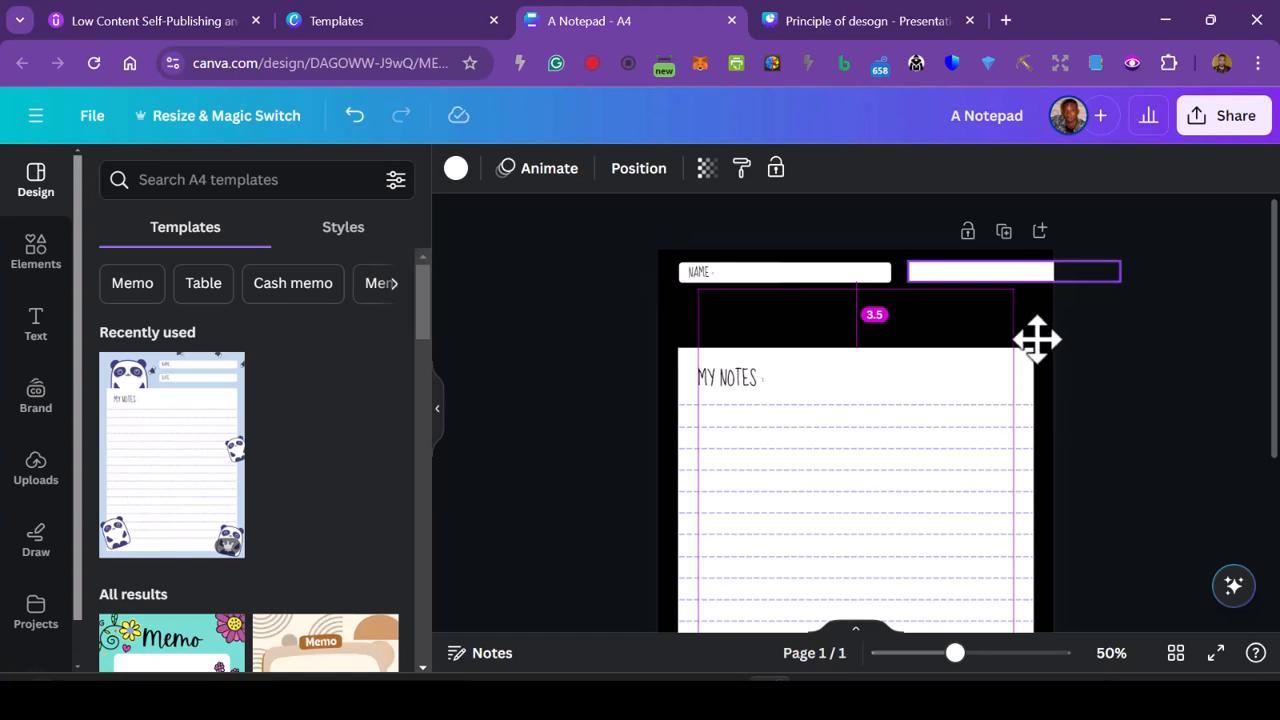
pyautogui.moveTo(1037, 340); pyautogui.dragTo(1038, 341)
pyautogui.click(866, 318)
pyautogui.moveTo(877, 363); pyautogui.dragTo(958, 322)
pyautogui.moveTo(964, 321); pyautogui.dragTo(968, 330)
pyautogui.click(585, 370)
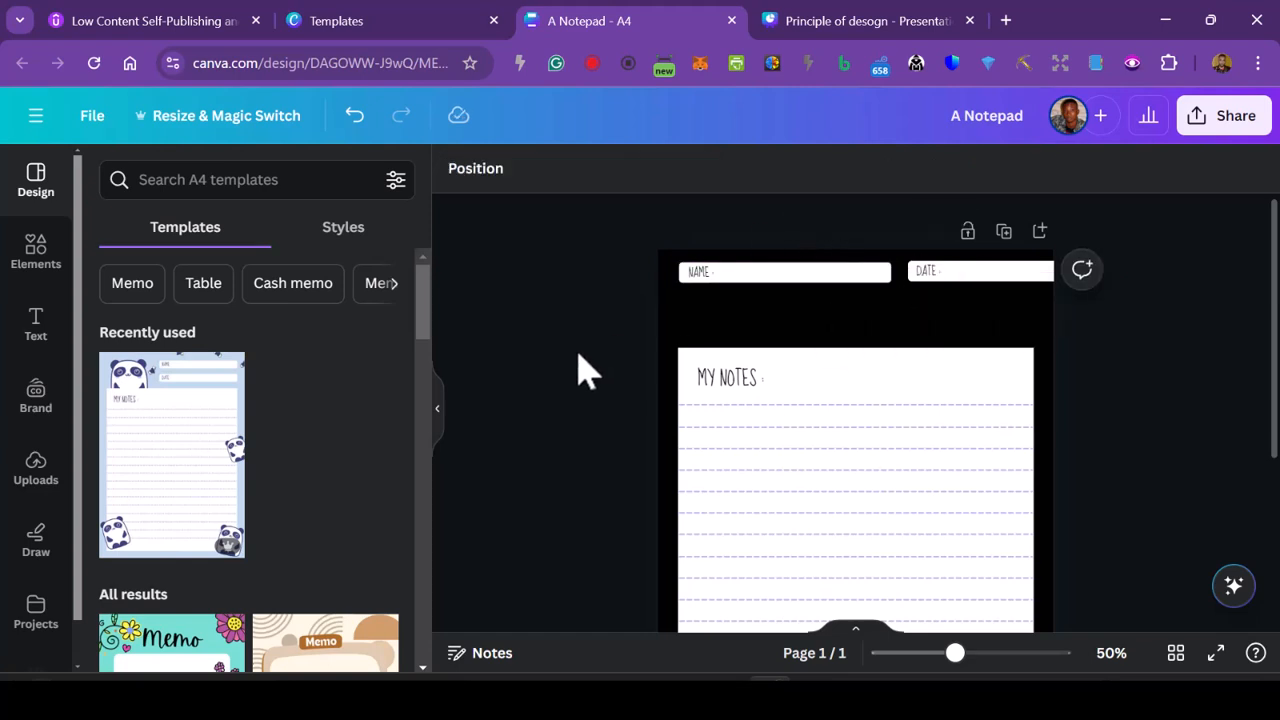
# - Extend the white notes panel up to just below the NAME and DATE fields and widen it slightly on both sides
pyautogui.click(857, 352)
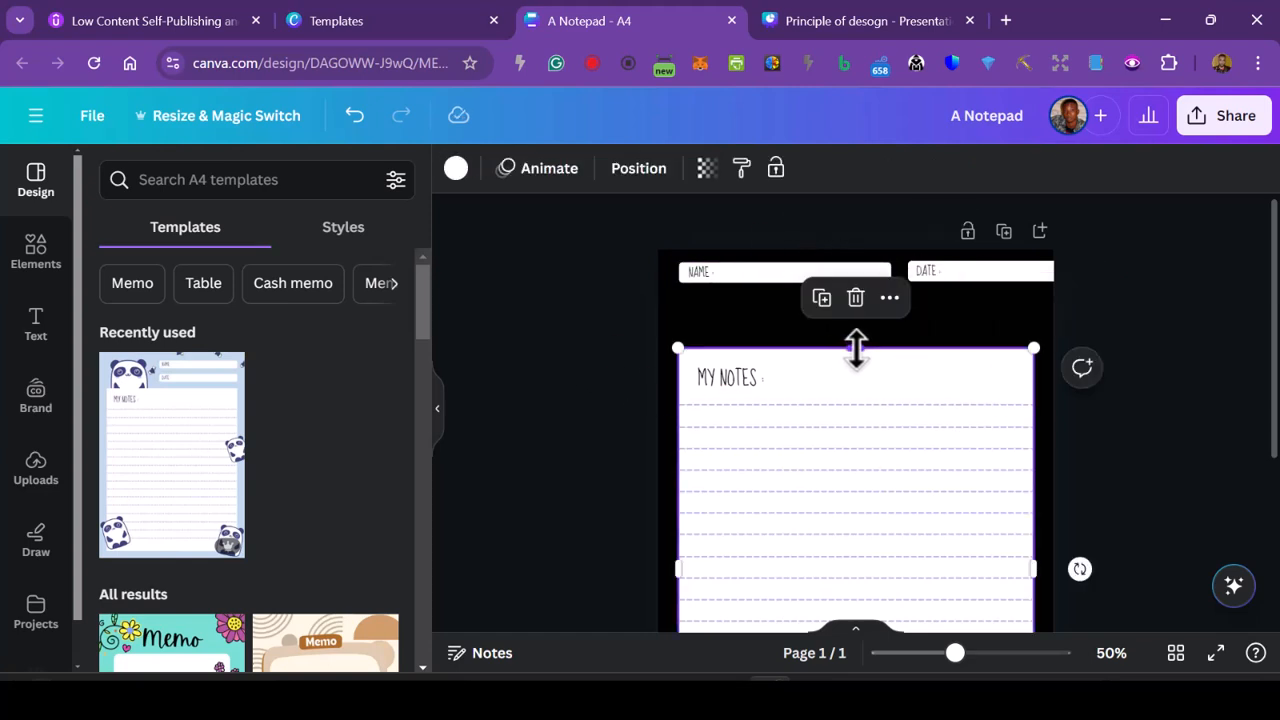
pyautogui.moveTo(855, 345); pyautogui.dragTo(856, 303)
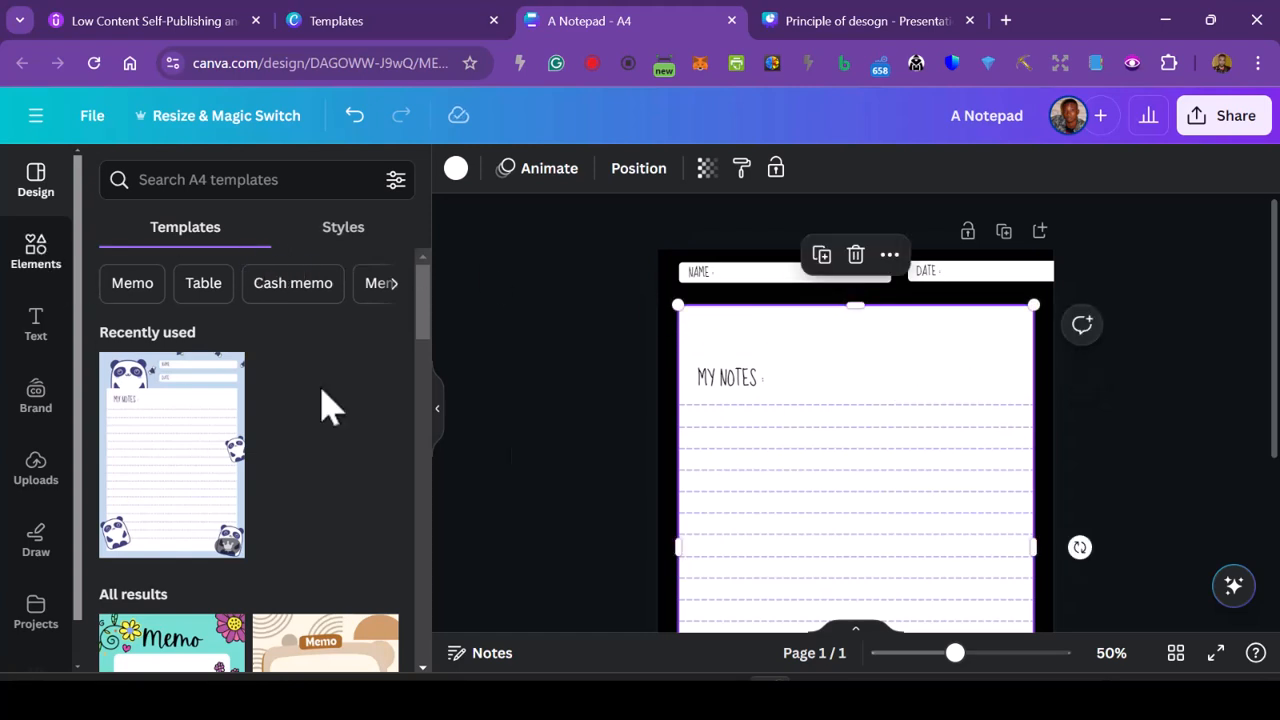
pyautogui.click(27, 258)
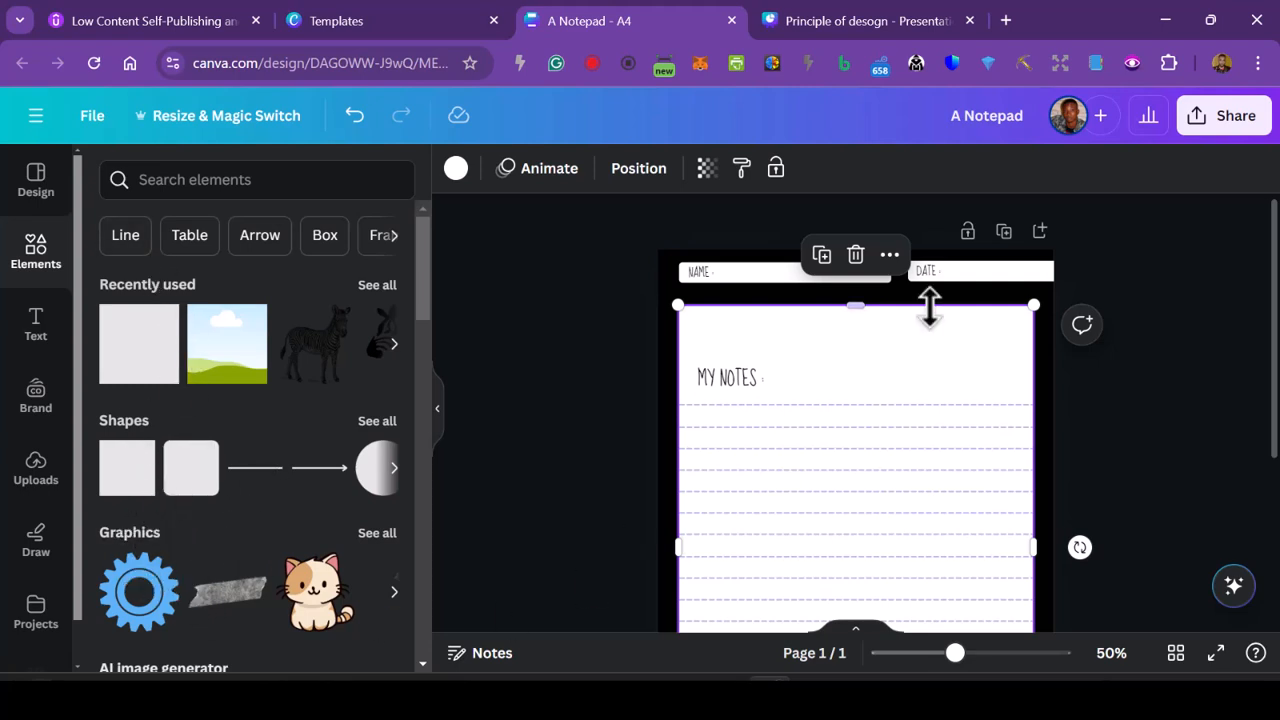
pyautogui.moveTo(855, 298); pyautogui.dragTo(851, 288)
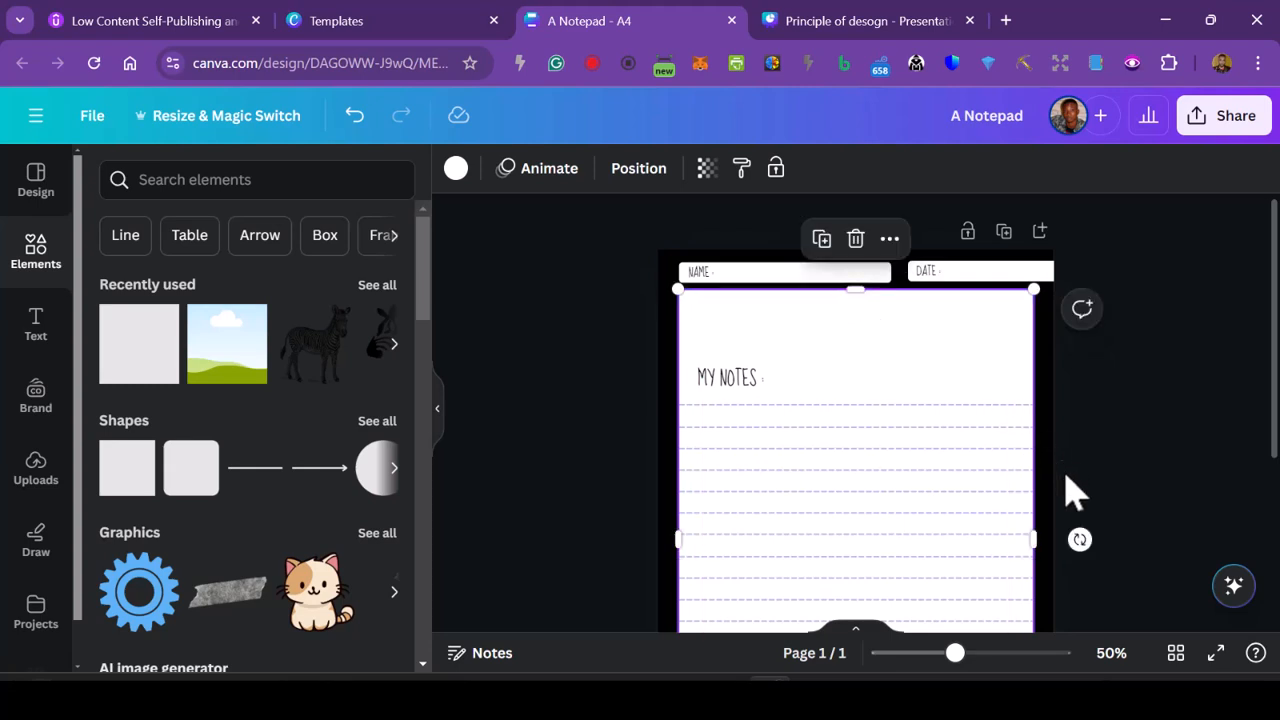
pyautogui.moveTo(1036, 541); pyautogui.dragTo(1048, 540)
pyautogui.moveTo(669, 531); pyautogui.dragTo(664, 529)
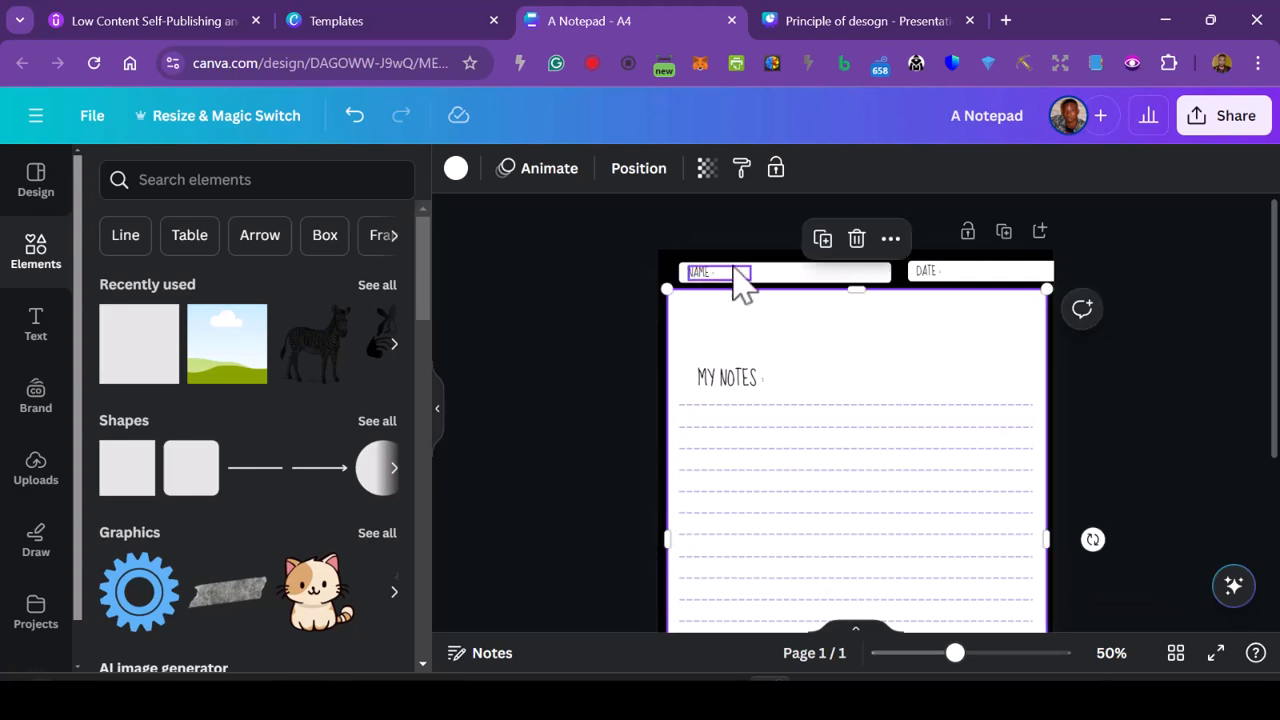
# - Align the NAME field and label with the widened panel's left side, and move the MY NOTES heading into the panel's upper-left corner
pyautogui.click(737, 274)
pyautogui.click(771, 268)
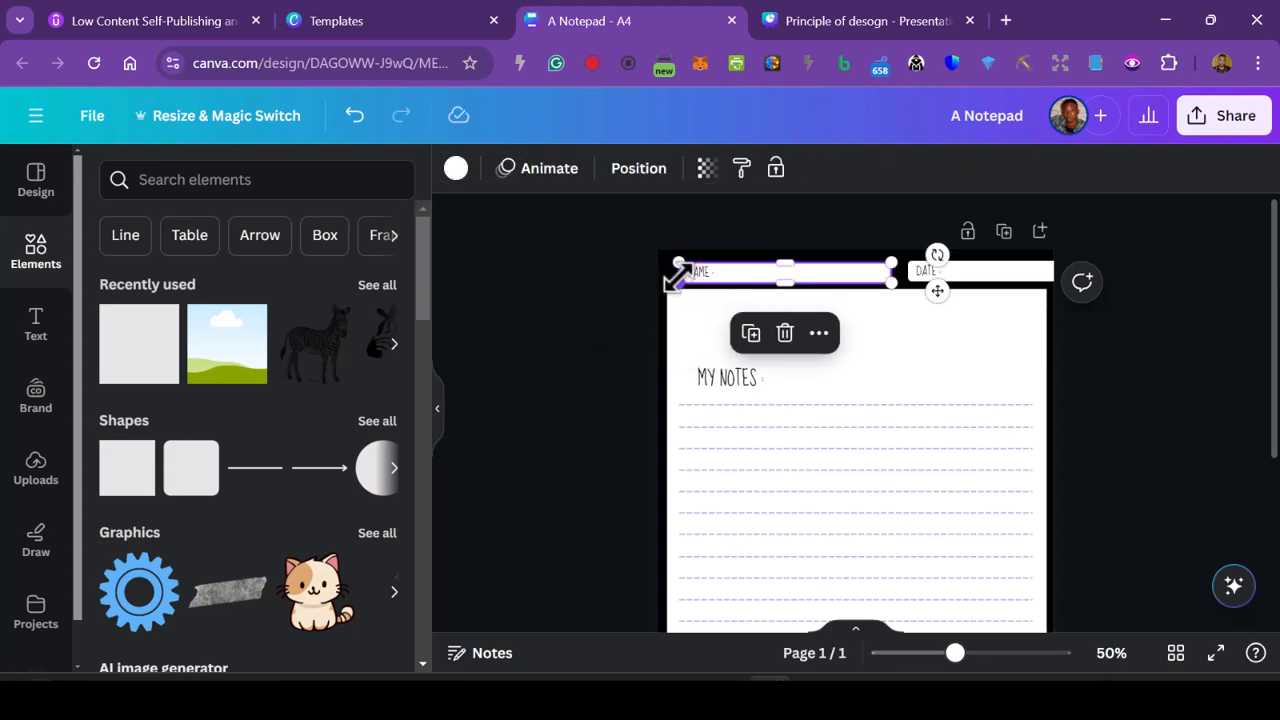
pyautogui.moveTo(675, 272)
pyautogui.mouseDown()
pyautogui.moveTo(654, 271)
pyautogui.moveTo(696, 273)
pyautogui.mouseUp()
pyautogui.click(711, 280)
pyautogui.click(600, 408)
pyautogui.moveTo(729, 376); pyautogui.dragTo(711, 316)
# - Duplicate the topmost dashed writing line to add two evenly spaced lines above it, below the MY NOTES heading
pyautogui.click(728, 406)
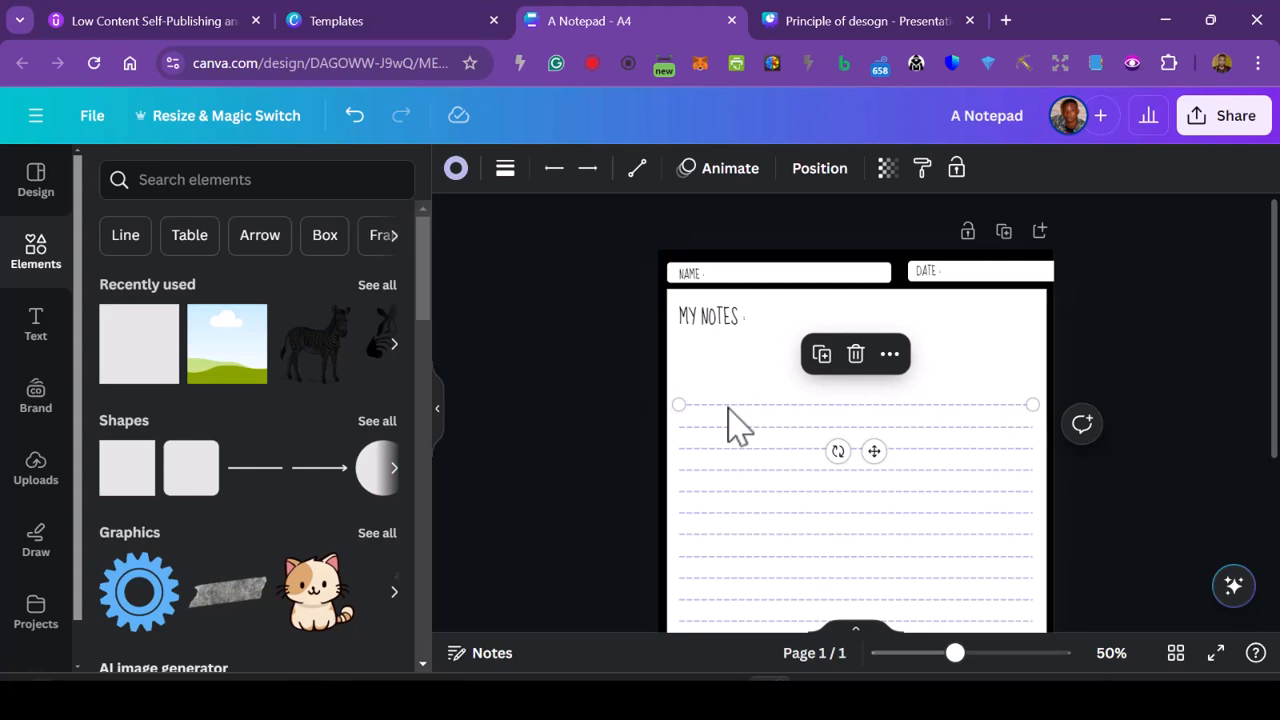
pyautogui.click(889, 354)
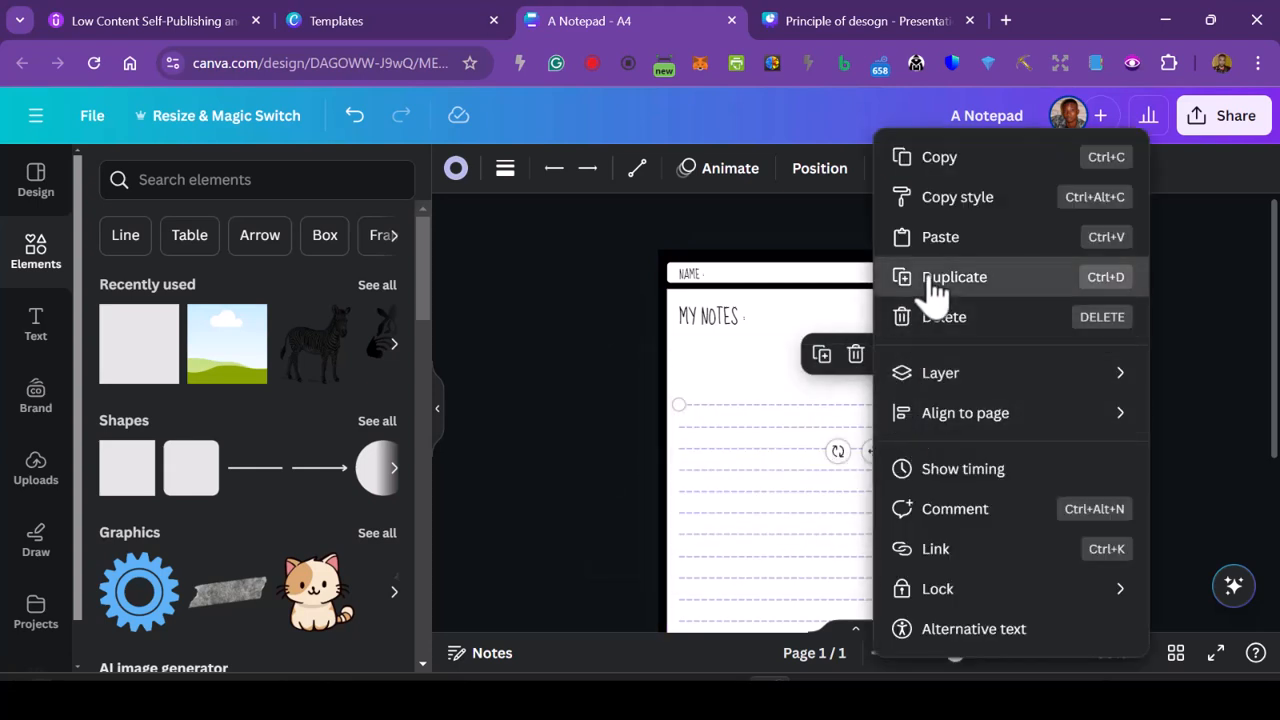
pyautogui.click(935, 285)
pyautogui.moveTo(885, 459); pyautogui.dragTo(877, 429)
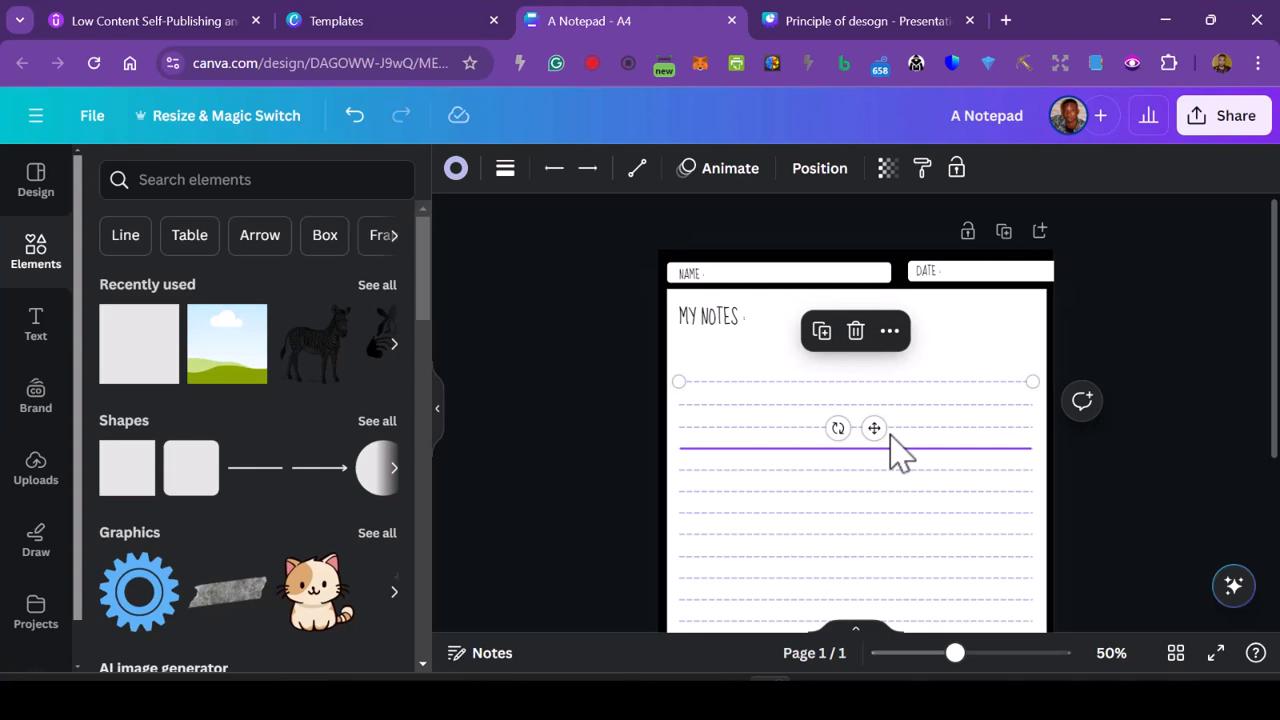
pyautogui.hotkey('shift', 'Up')
pyautogui.hotkey('shift', 'Up')
pyautogui.hotkey('shift', 'Up')
pyautogui.hotkey('shift', 'Up')
pyautogui.hotkey('shift', 'Up')
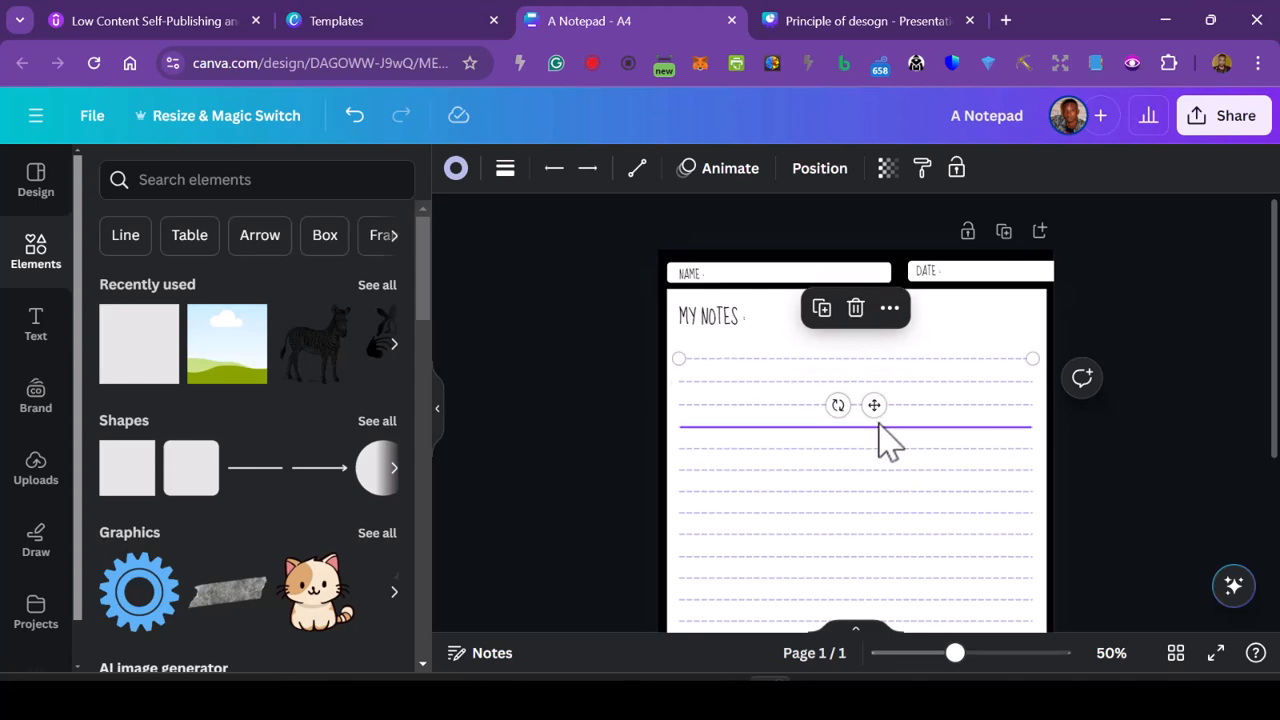
pyautogui.click(543, 437)
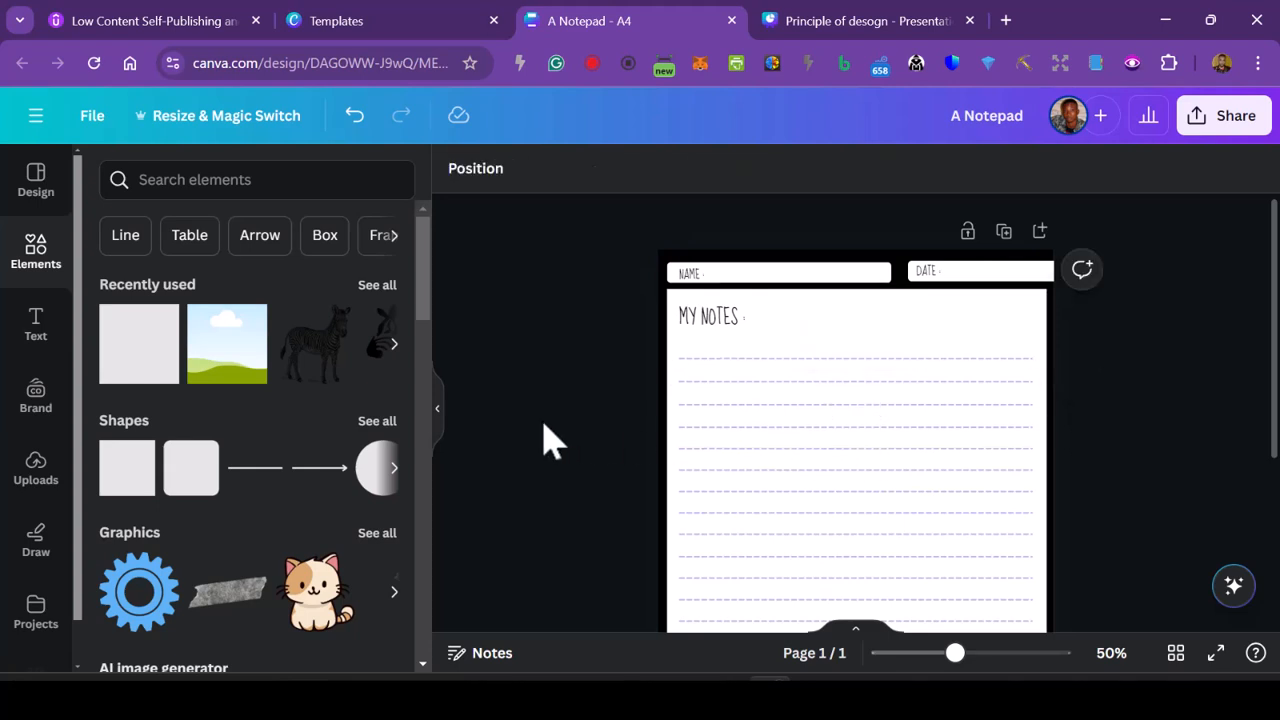
# - Review the additional editing options for the MY NOTES text, including layer, alignment, link and lock
pyautogui.scroll(-3, 877, 443)
pyautogui.scroll(5, 894, 494)
pyautogui.click(751, 319)
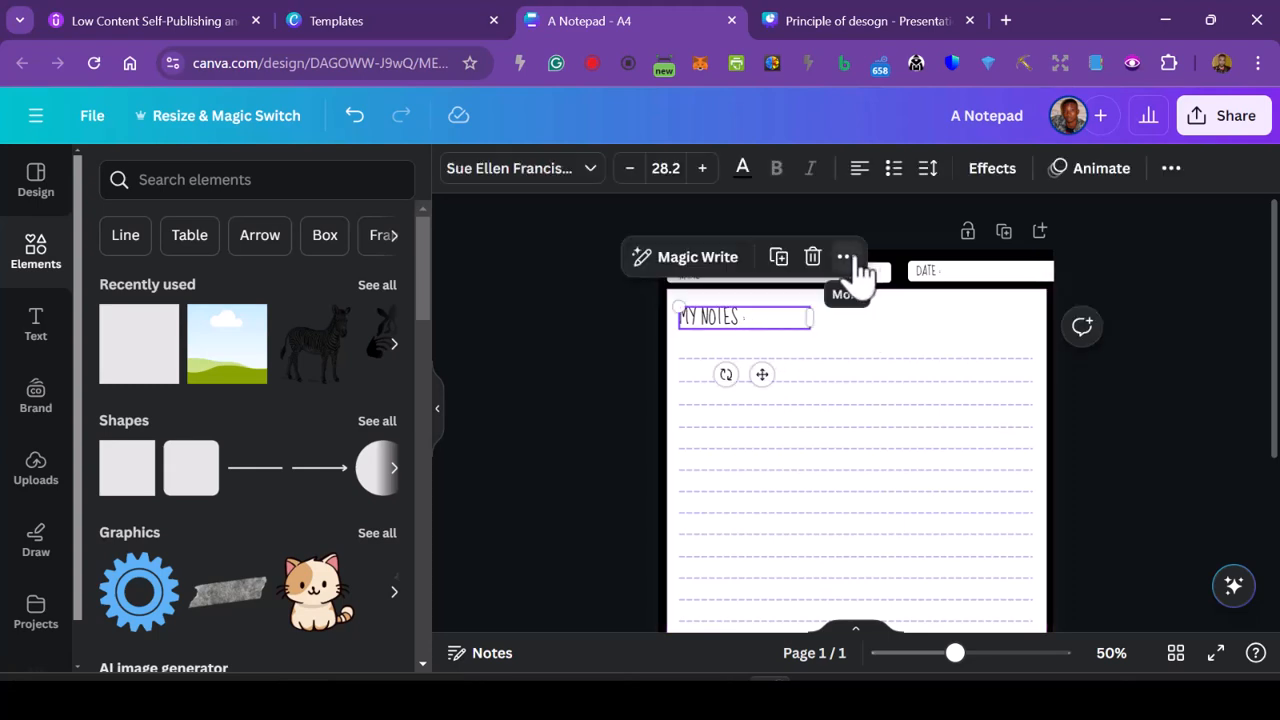
pyautogui.click(846, 258)
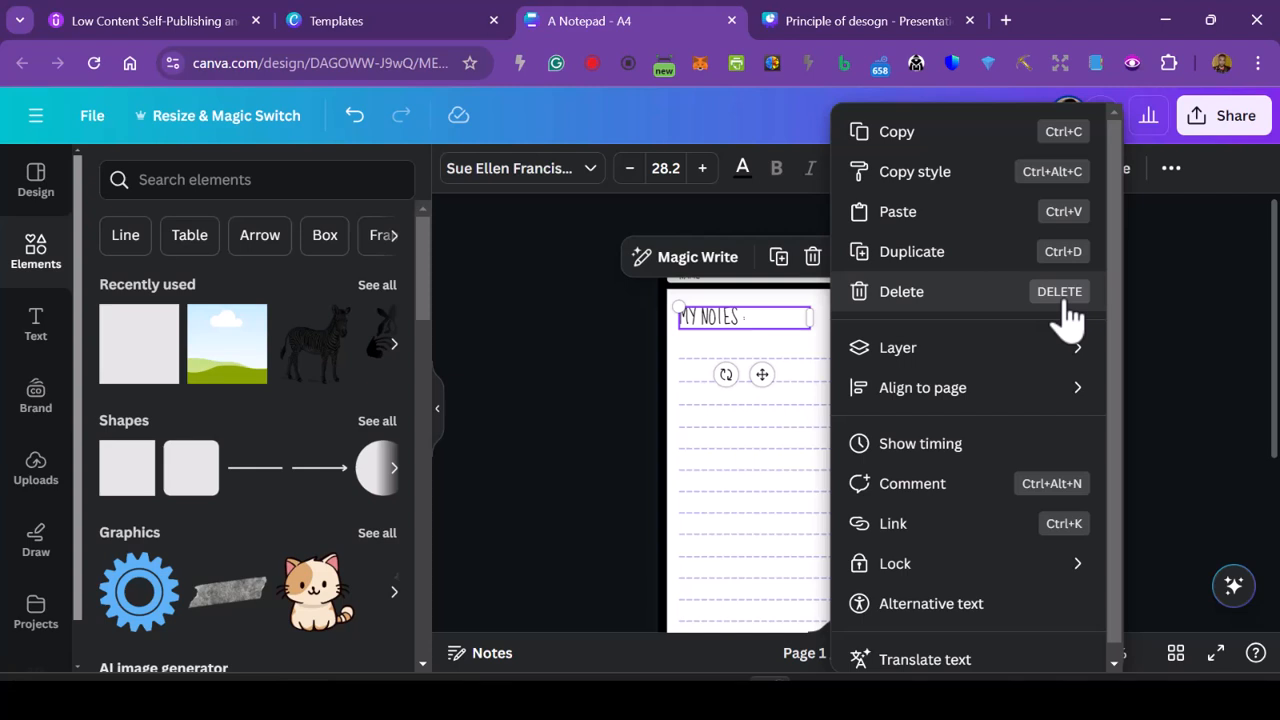
pyautogui.moveTo(1083, 368)
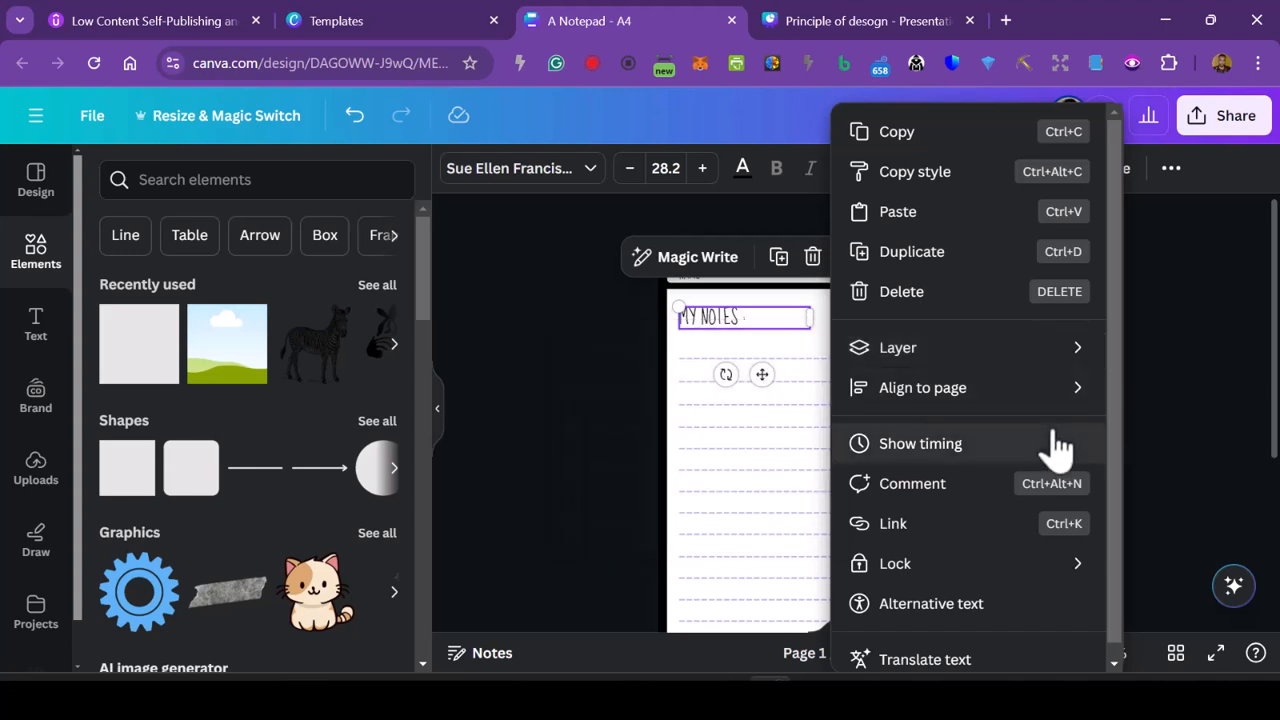
pyautogui.moveTo(1085, 405)
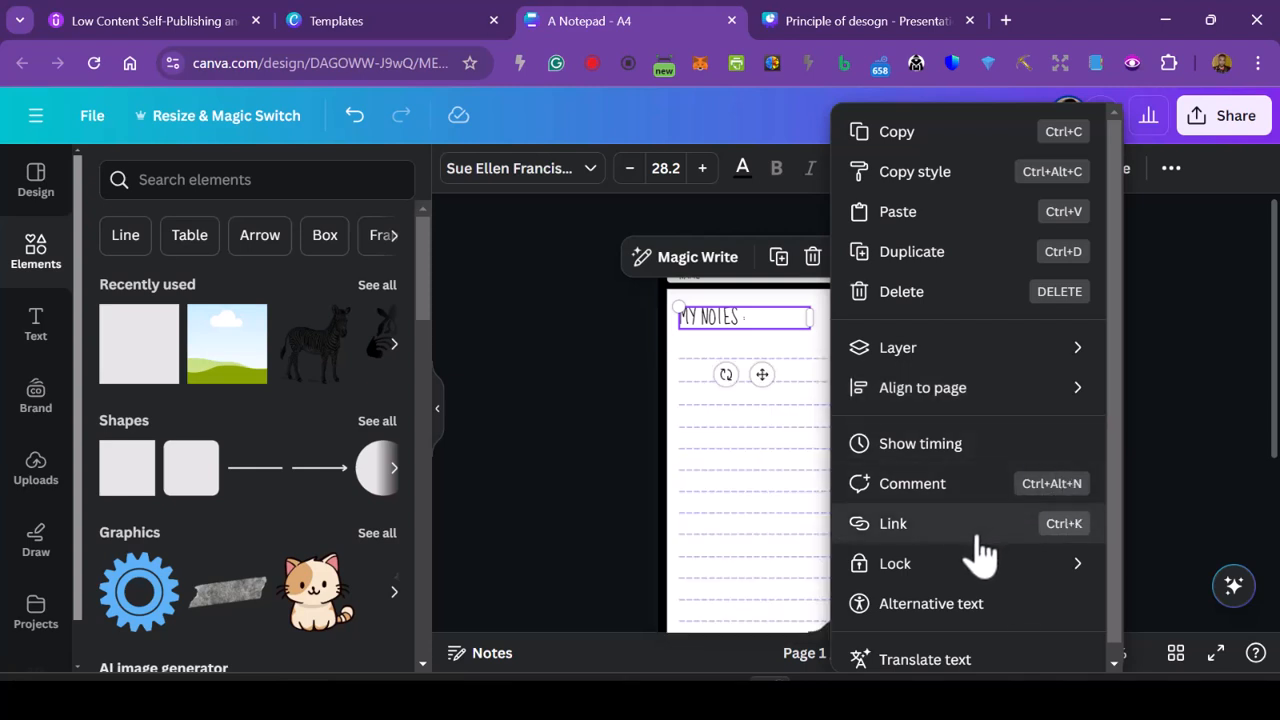
pyautogui.click(636, 553)
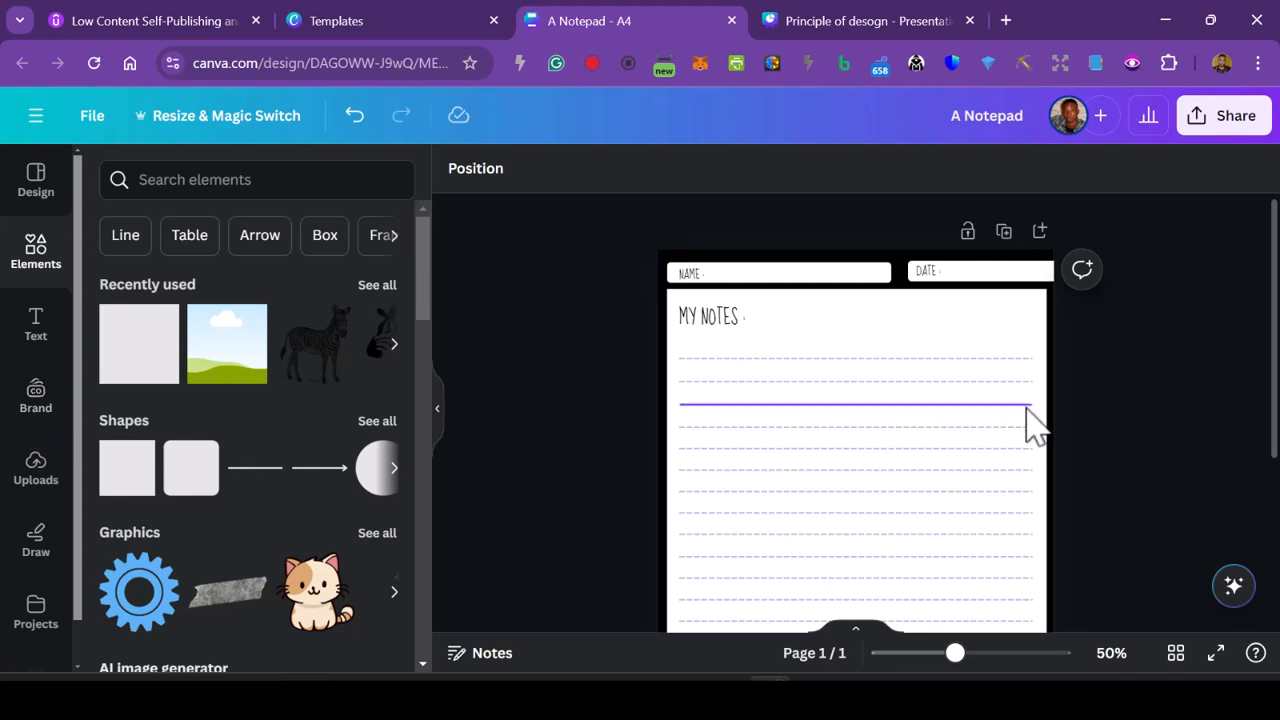
# - Look through the available A4 templates, the elements library and the text styles
pyautogui.click(35, 180)
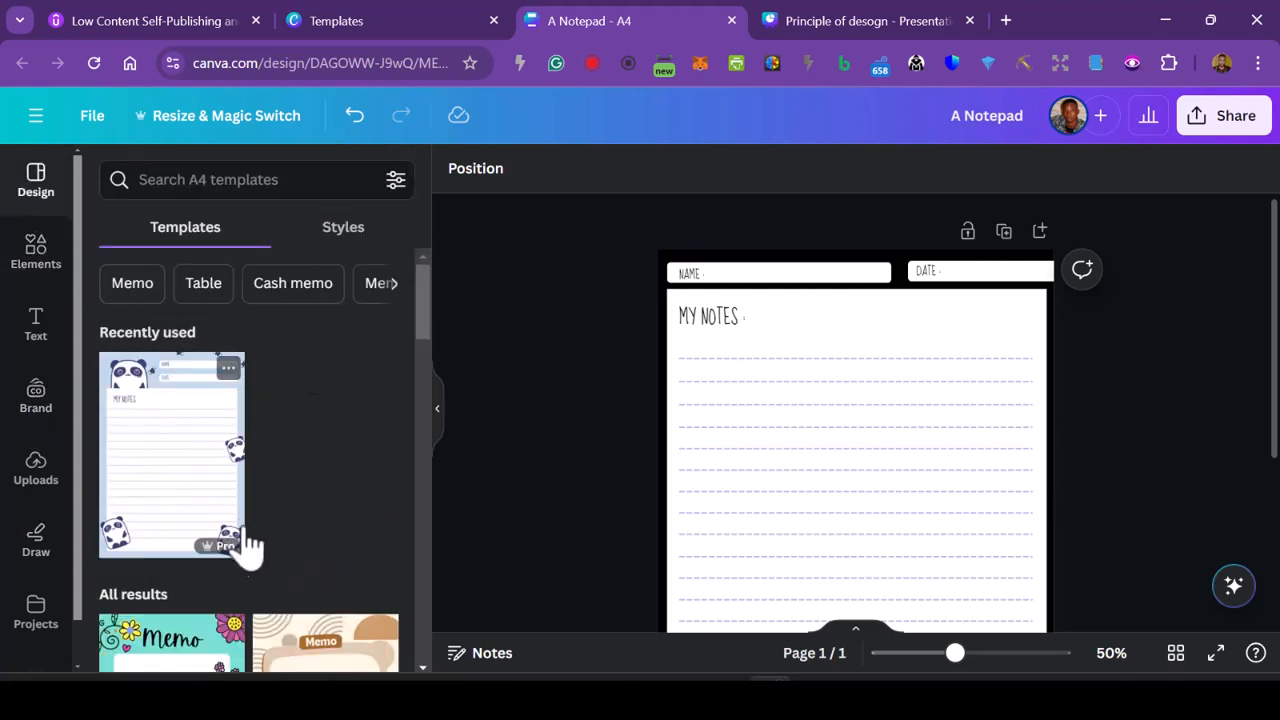
pyautogui.scroll(-8, 270, 538)
pyautogui.scroll(-3, 300, 535)
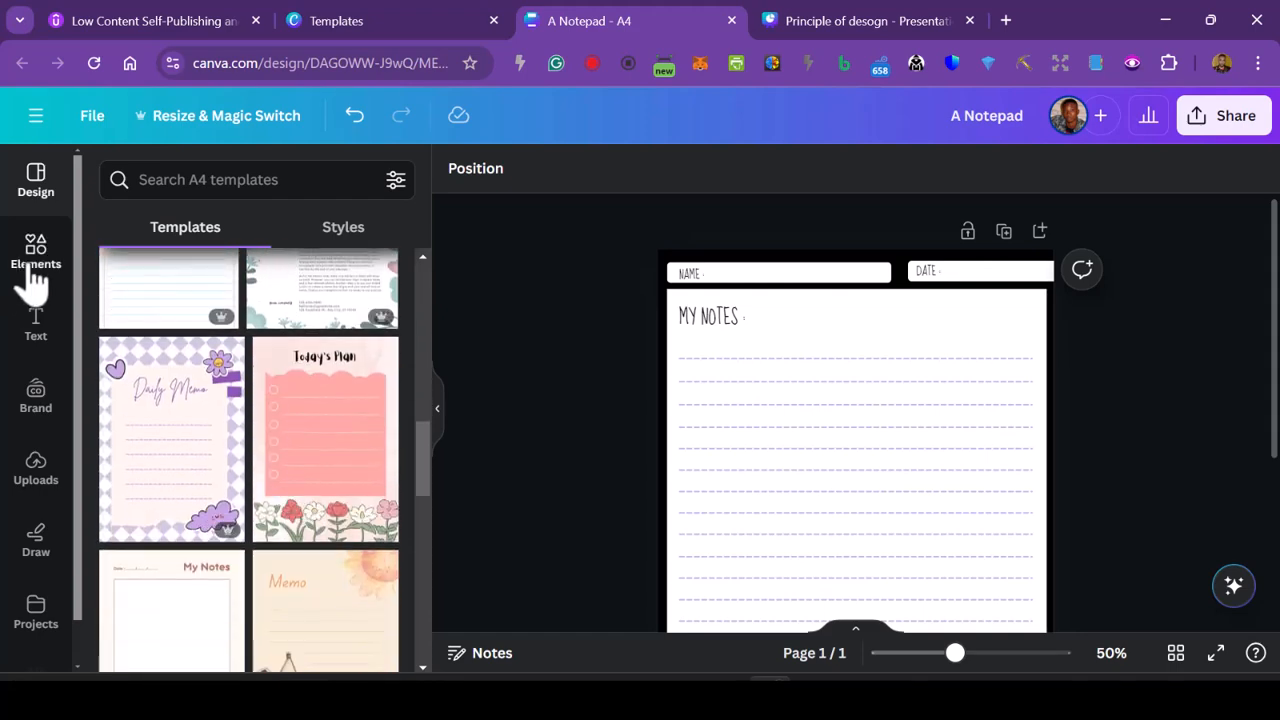
pyautogui.click(35, 270)
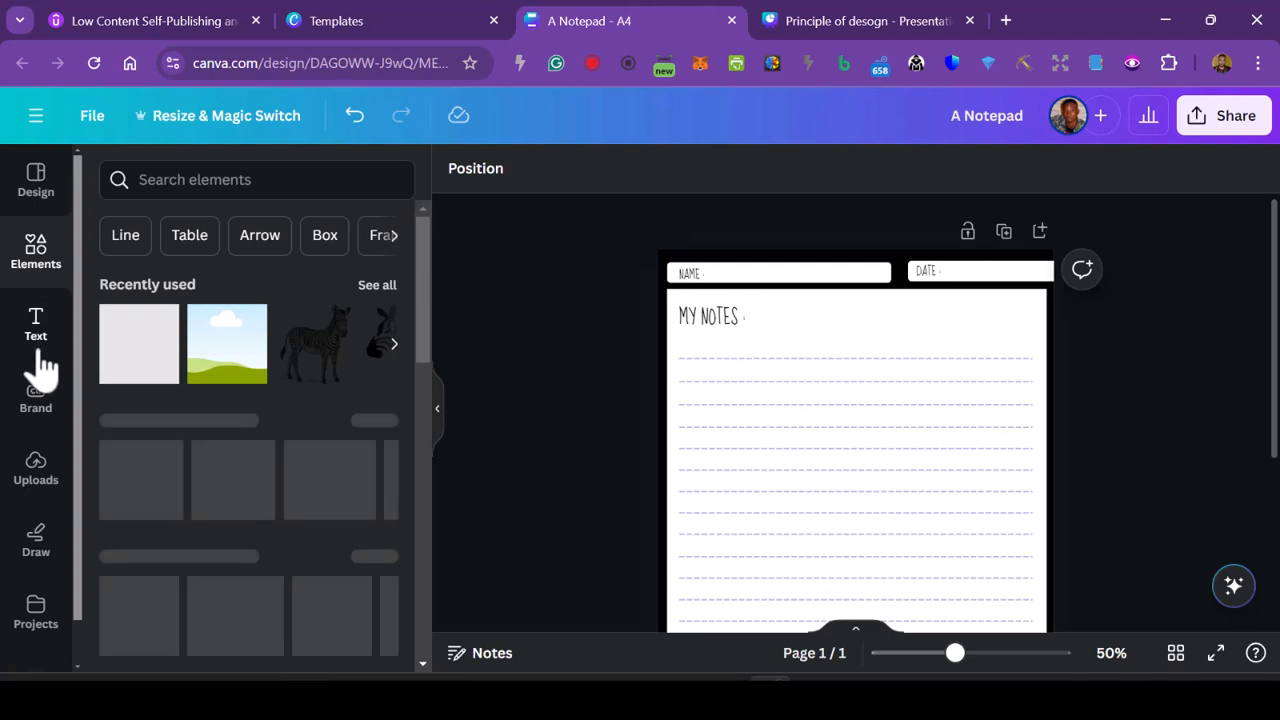
pyautogui.click(37, 340)
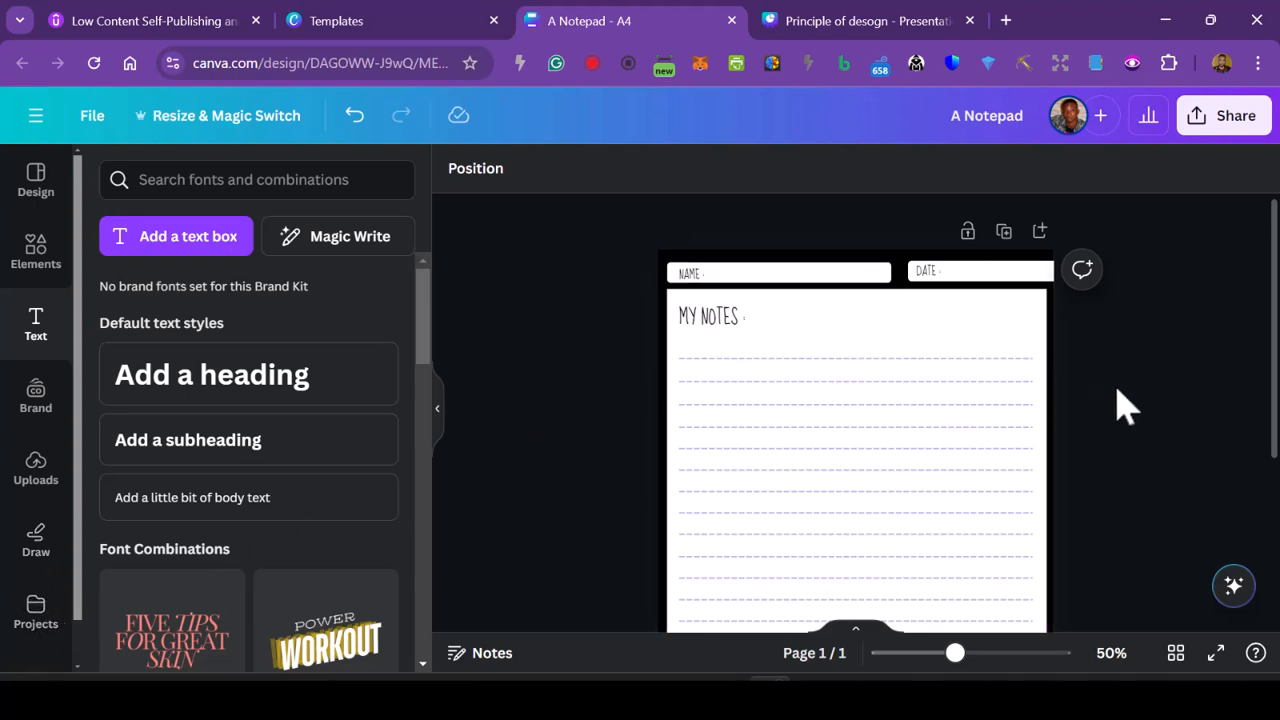
# - Set the top dashed writing line's colour to black (#010101) and apply the change to all matching lilac lines
pyautogui.scroll(-2, 1122, 395)
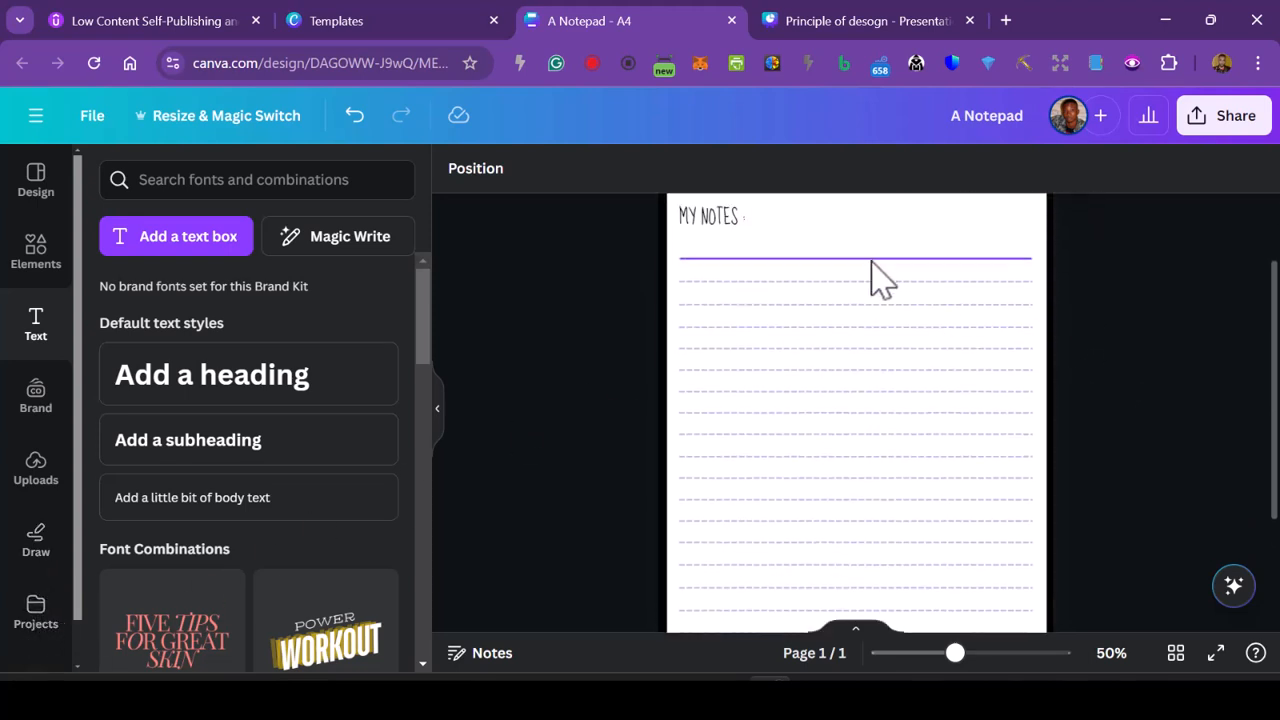
pyautogui.click(871, 260)
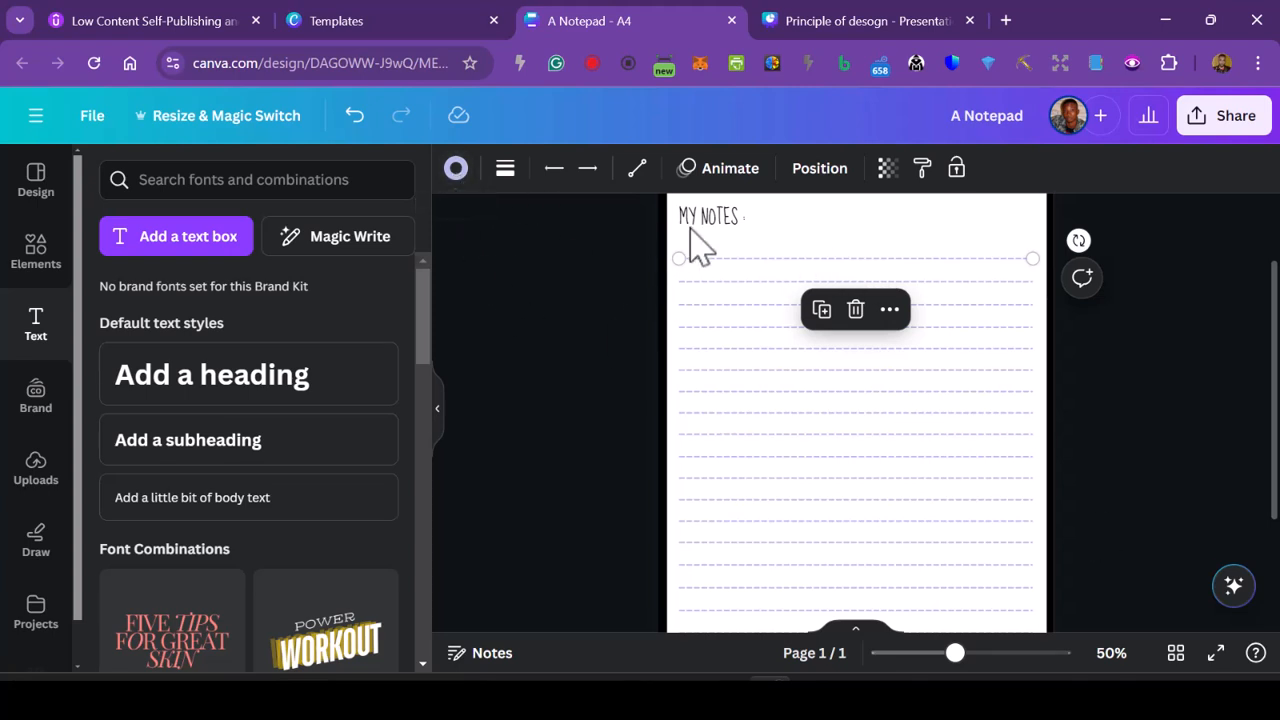
pyautogui.click(620, 320)
pyautogui.click(726, 226)
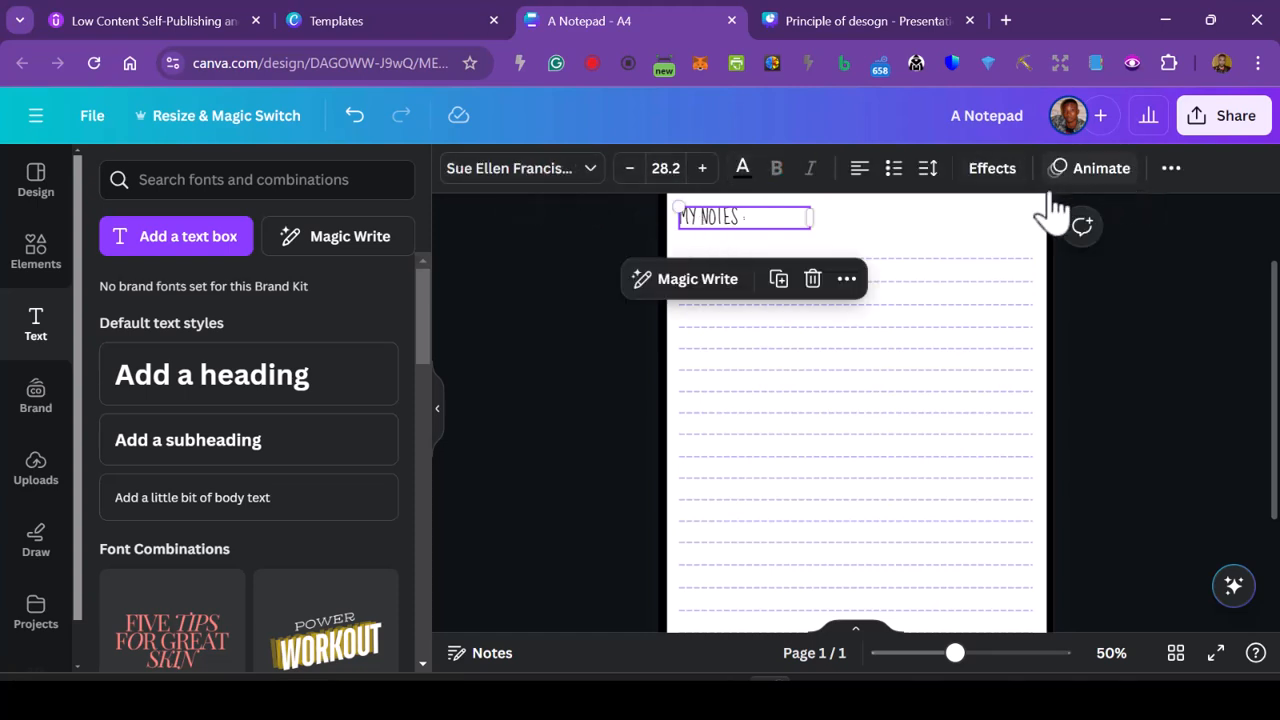
pyautogui.click(921, 262)
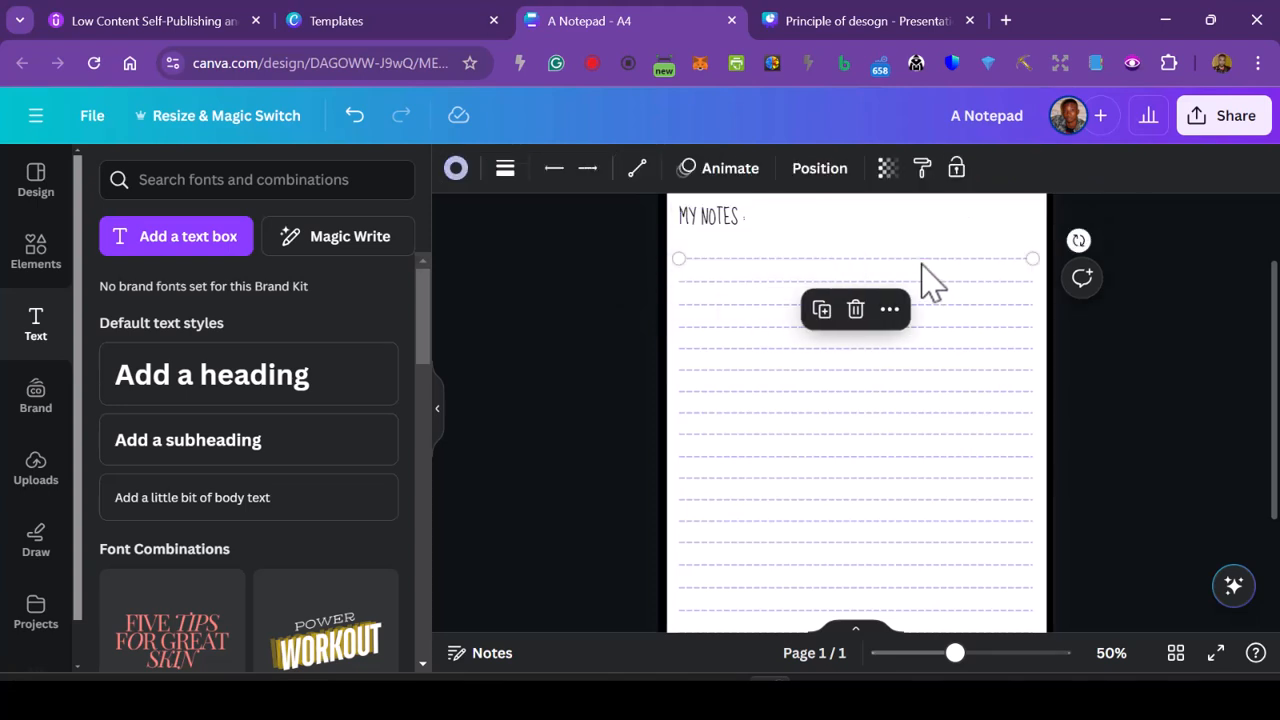
pyautogui.click(455, 168)
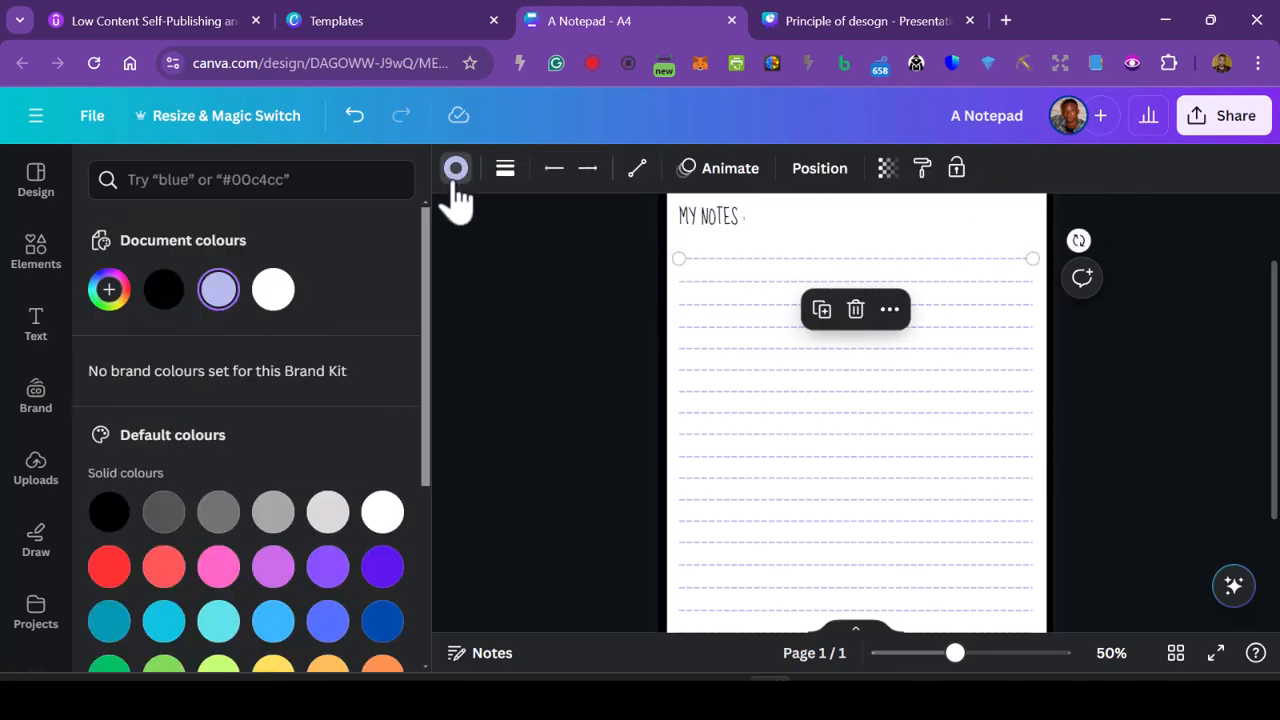
pyautogui.click(160, 296)
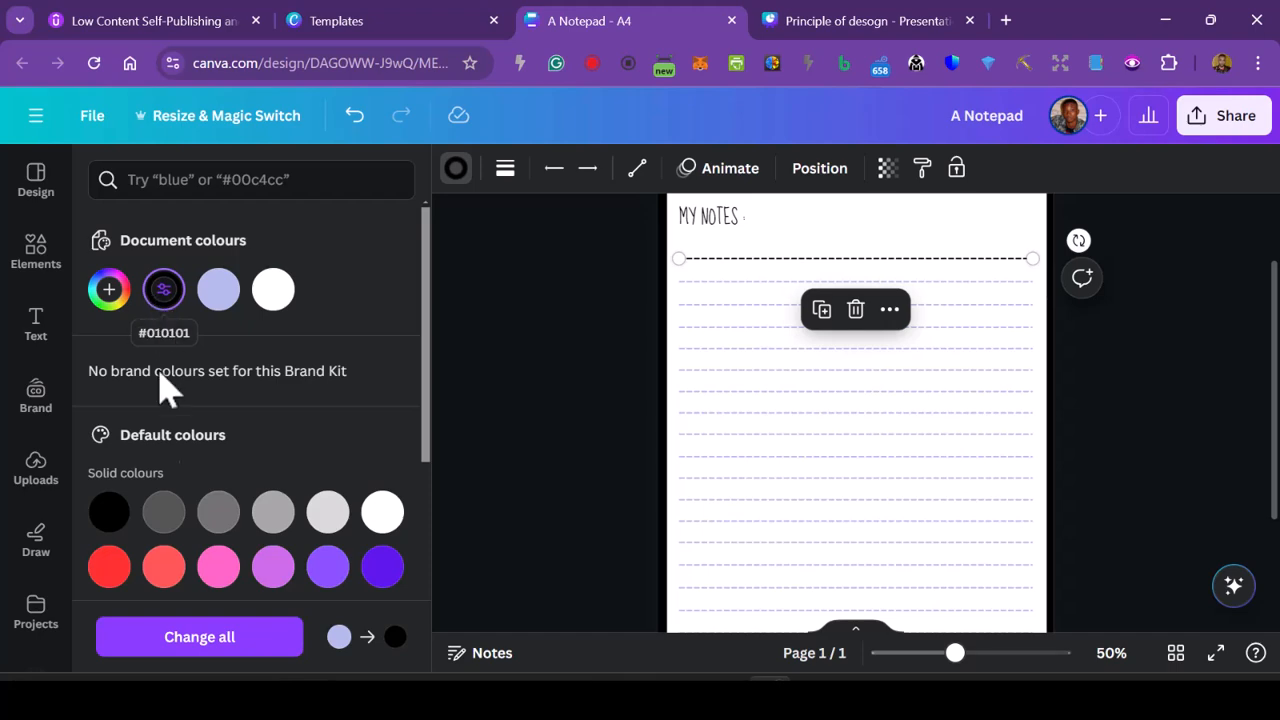
pyautogui.click(230, 657)
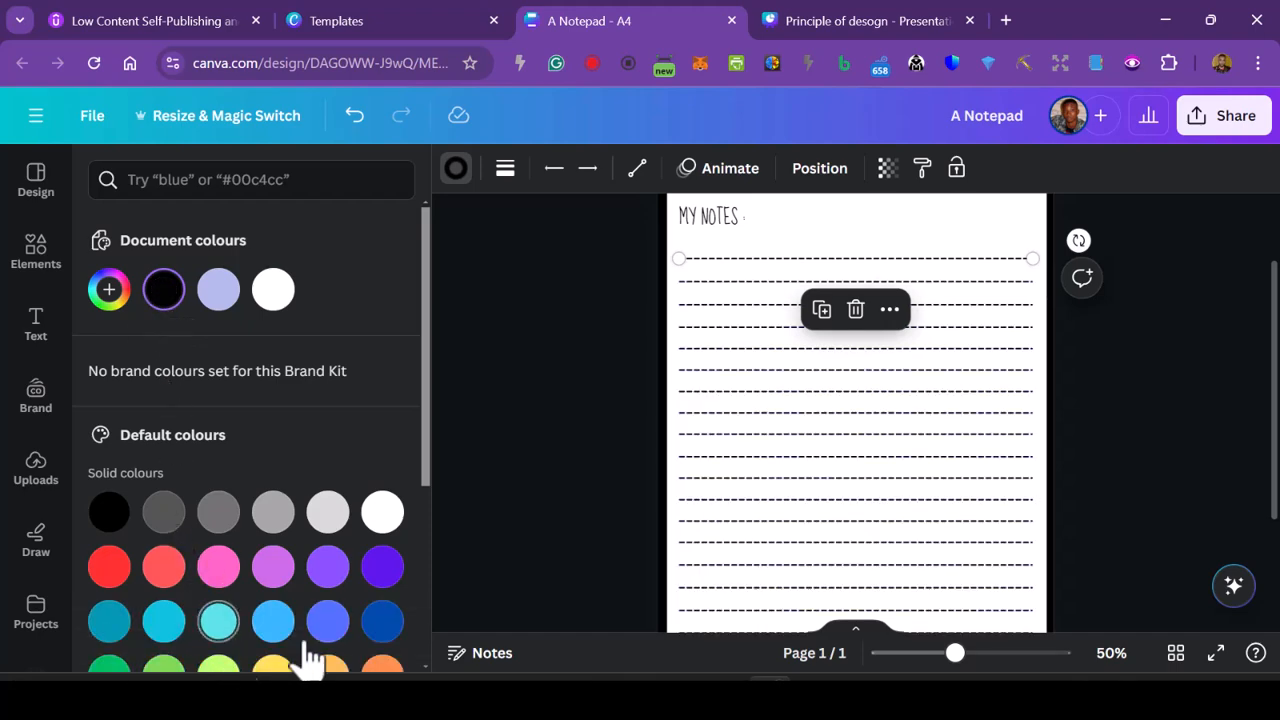
# - Deselect the dashed line and look over the recoloured notepad page from the name and date header to its lower border
pyautogui.press('Escape')
pyautogui.scroll(2, 1214, 503)
pyautogui.click(1211, 480)
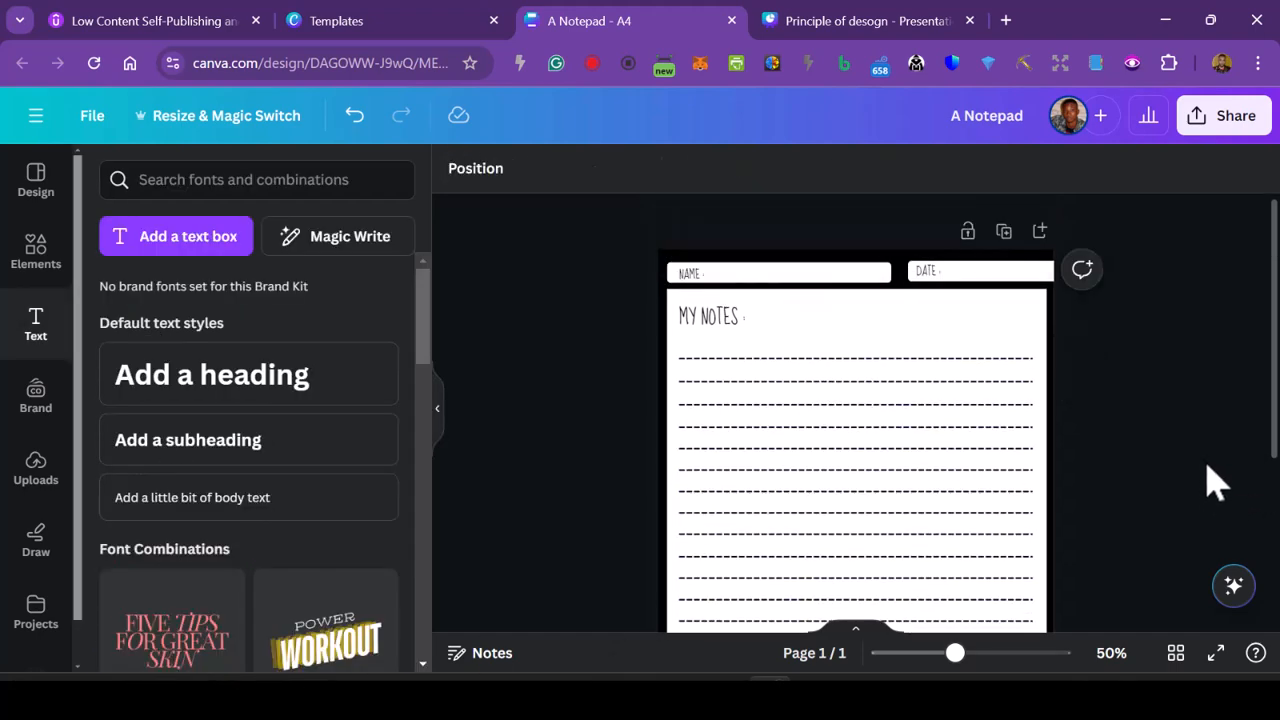
pyautogui.scroll(-2, 1211, 480)
pyautogui.scroll(2, 1211, 480)
pyautogui.scroll(-2, 1208, 480)
pyautogui.click(838, 555)
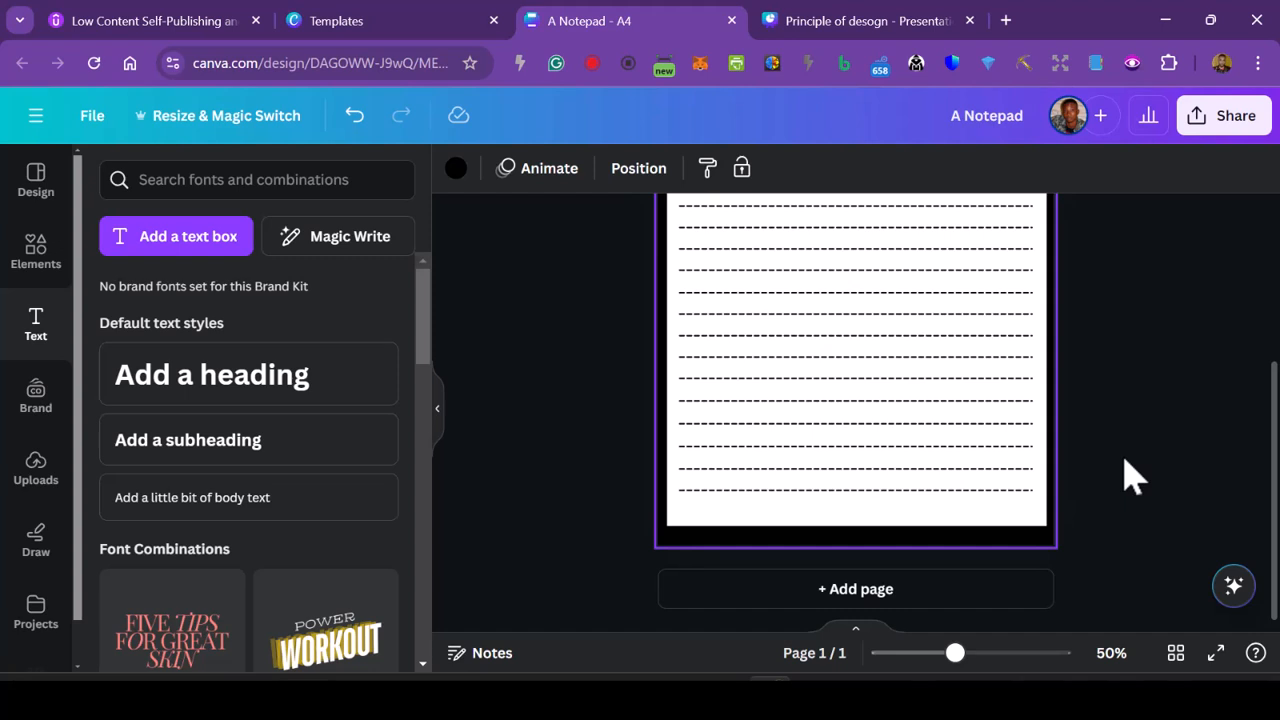
# - Review the design's sharing options and the full list of file types available for download, and close the sharing options
pyautogui.click(1225, 118)
pyautogui.scroll(-3, 1000, 500)
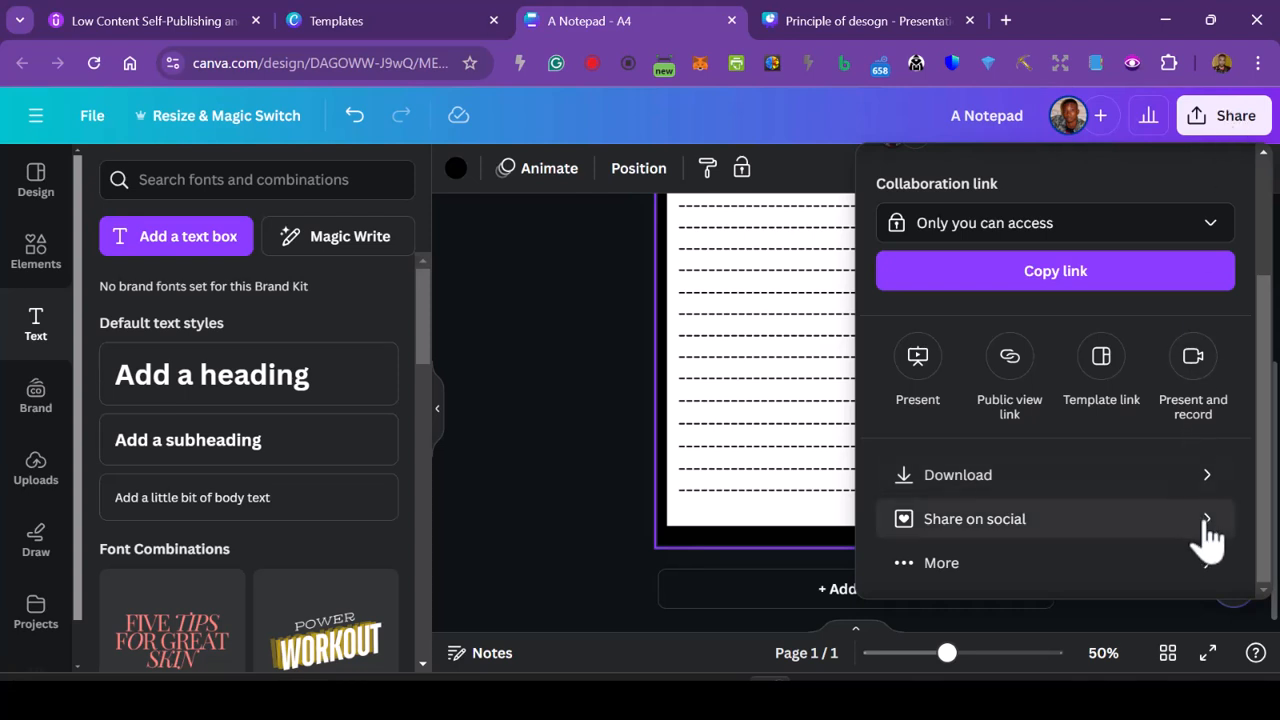
pyautogui.click(1213, 482)
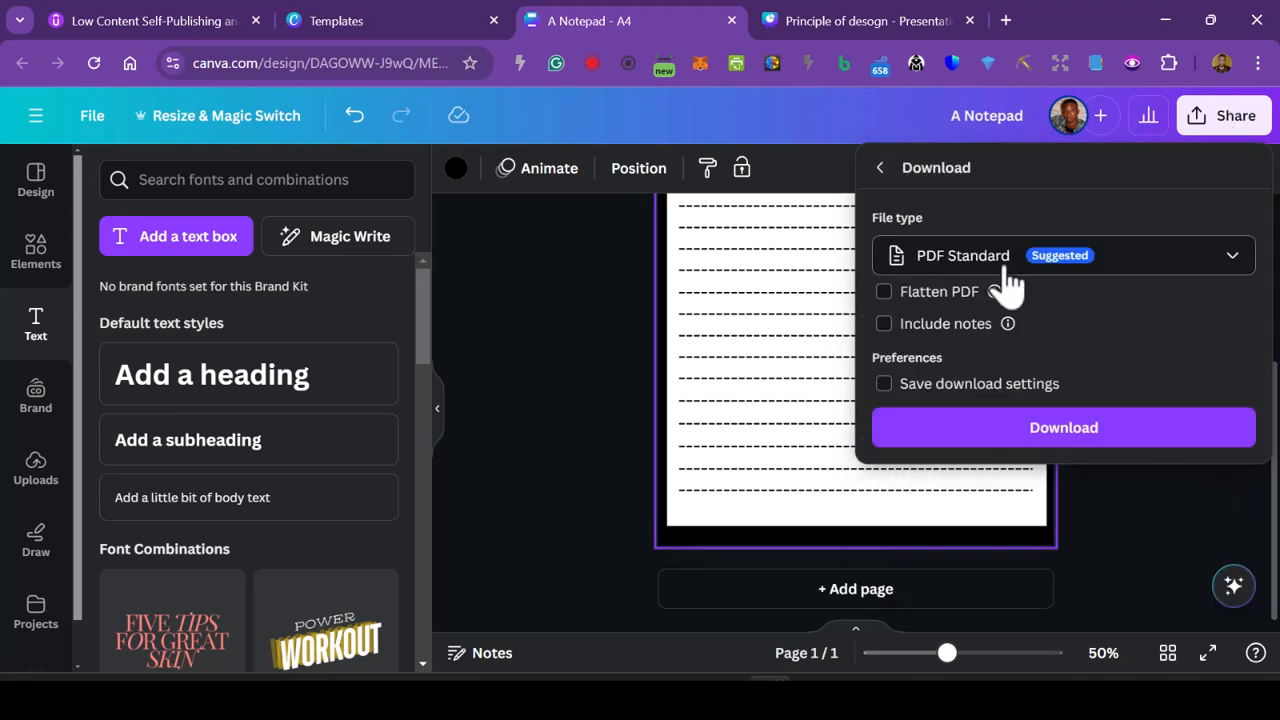
pyautogui.click(1003, 262)
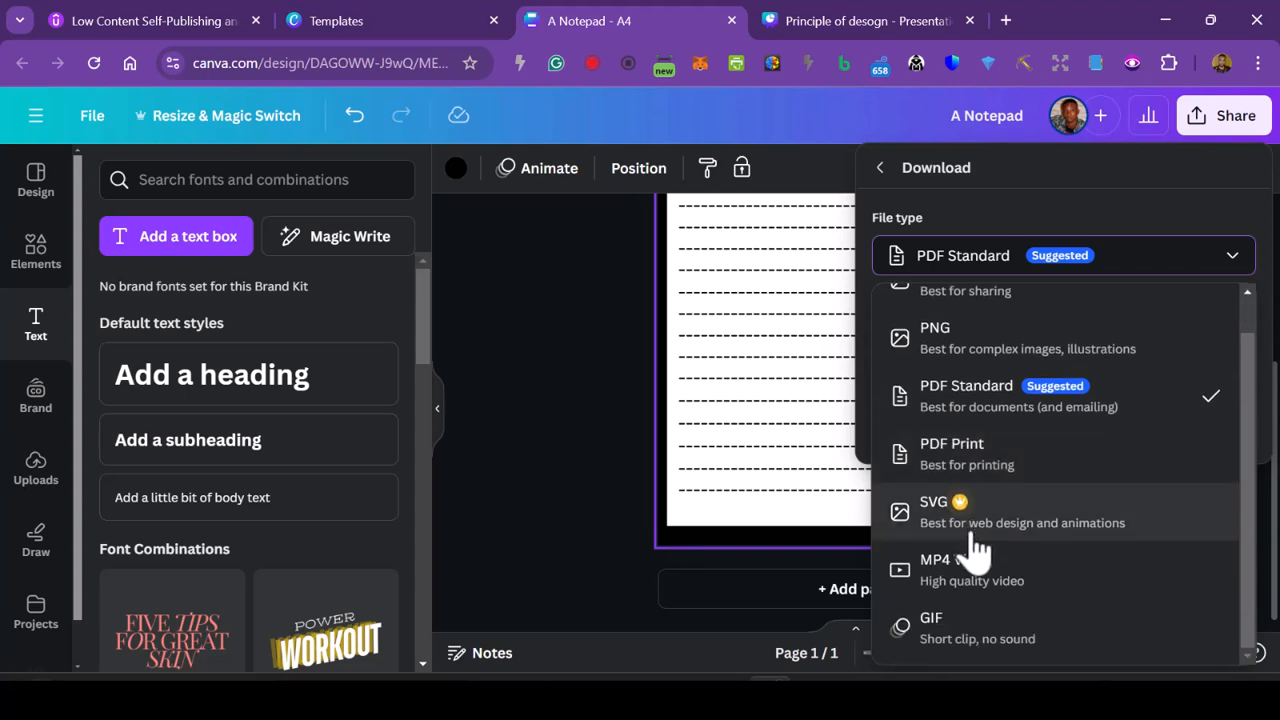
pyautogui.scroll(-1, 980, 640)
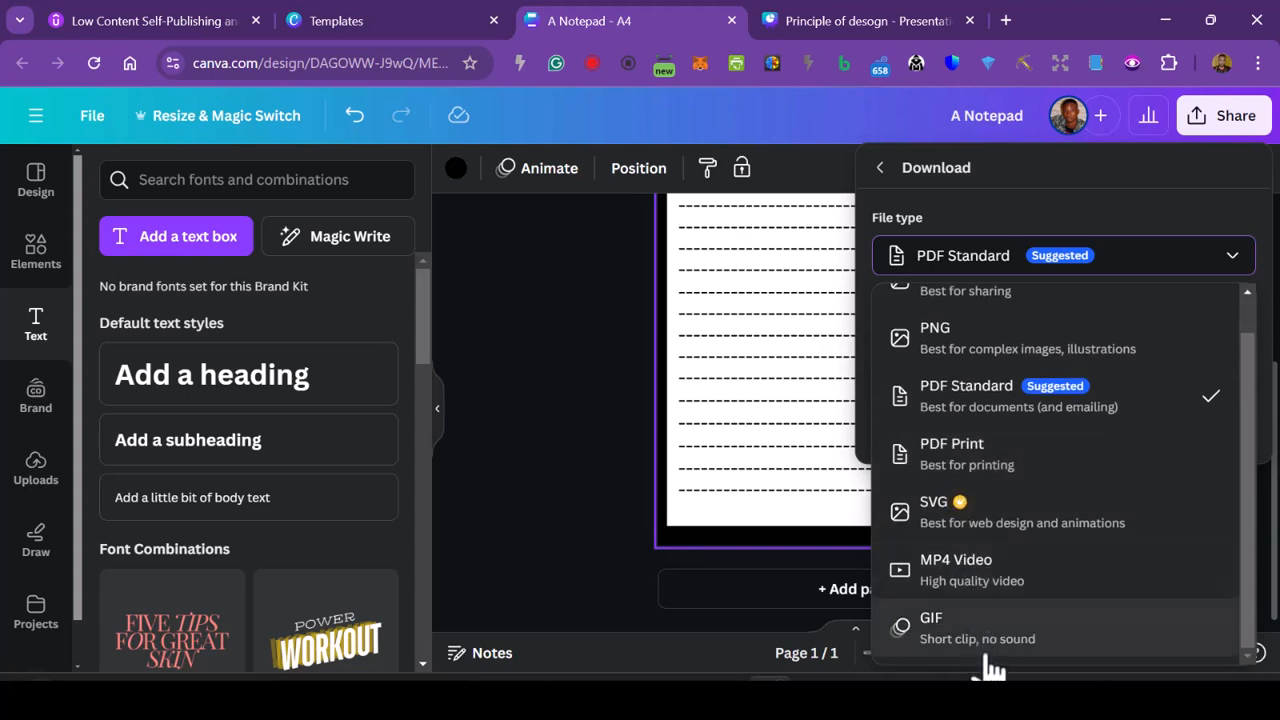
pyautogui.click(880, 168)
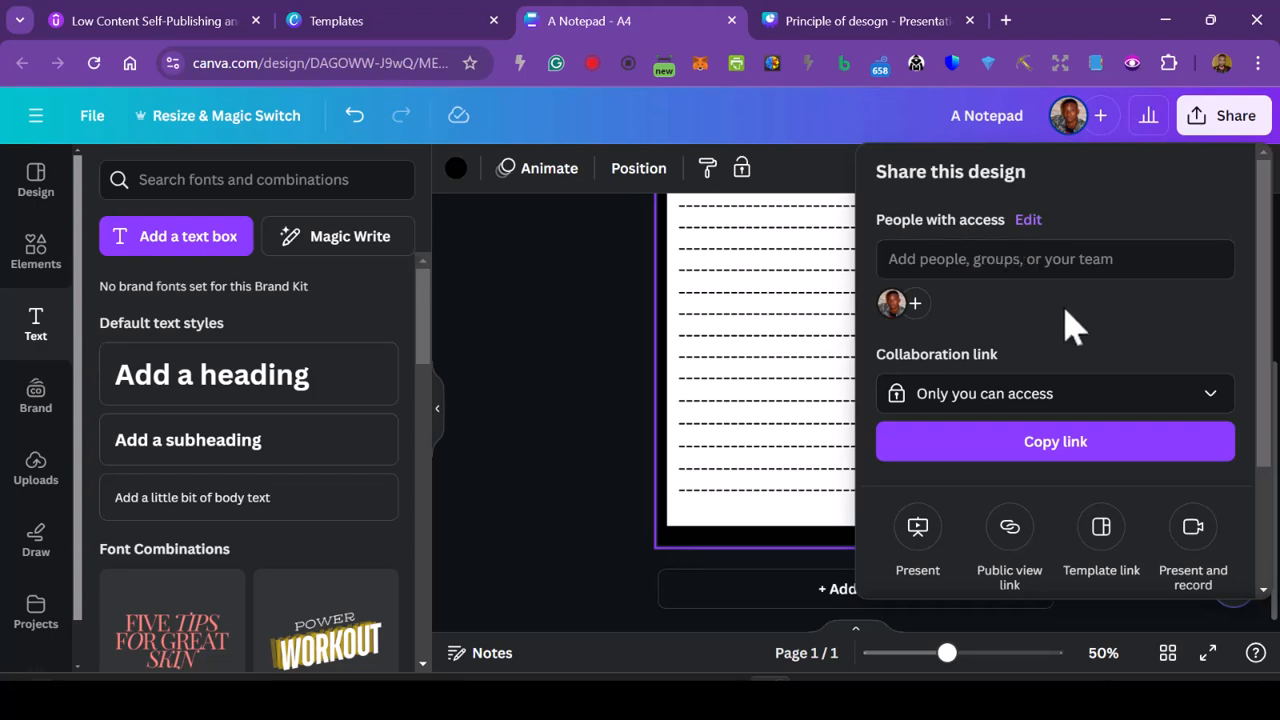
pyautogui.click(1222, 128)
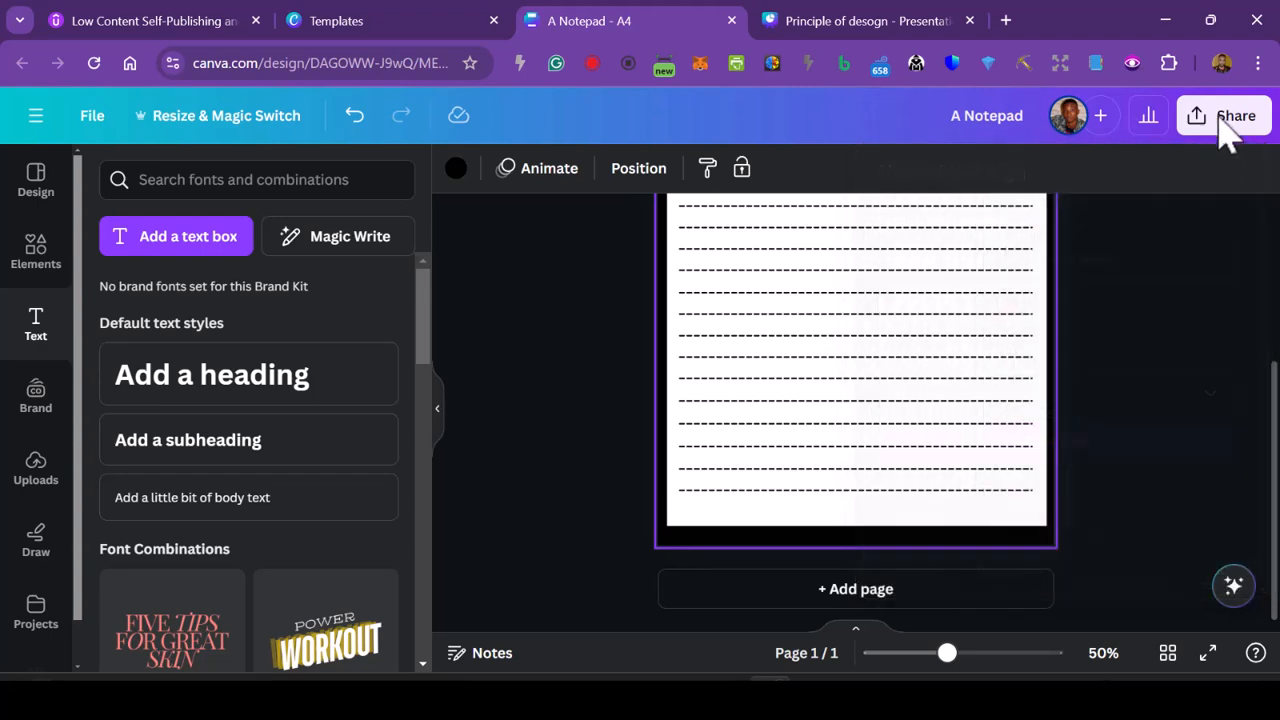
# - Bring up the design's download settings again, recheck the file type choices, and leave without changing or downloading anything
pyautogui.click(1219, 130)
pyautogui.scroll(-3, 1000, 360)
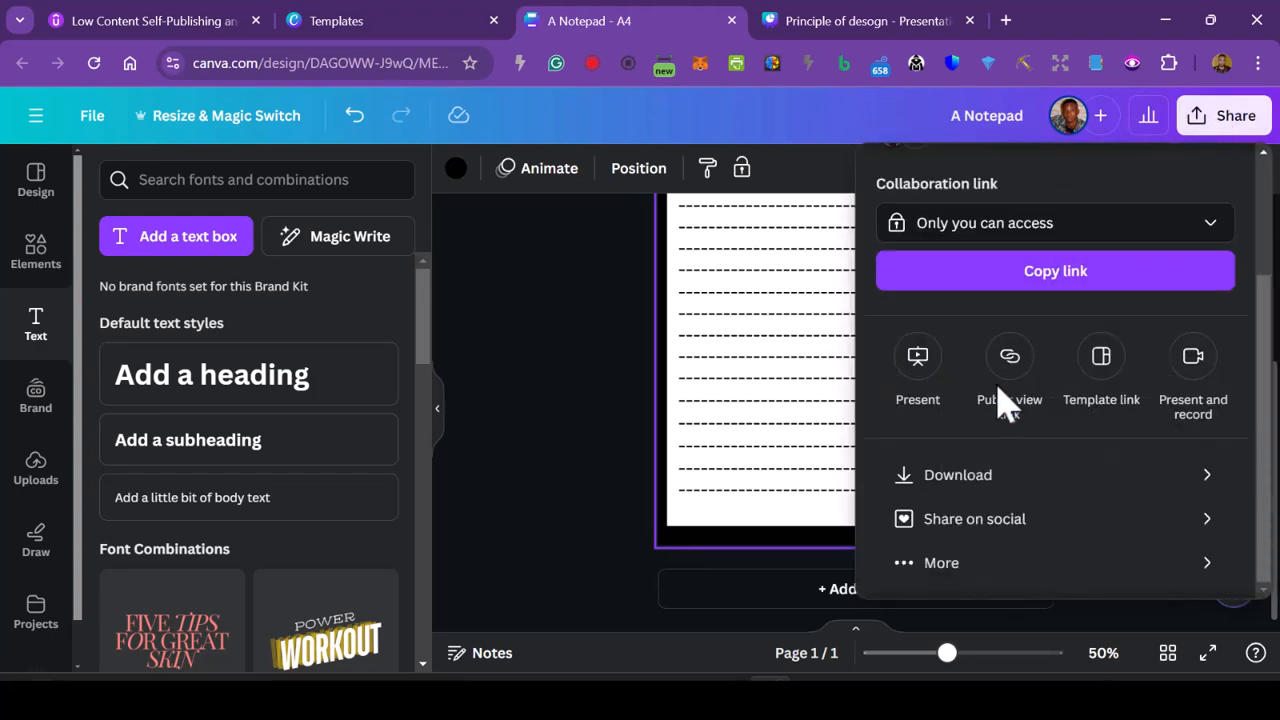
pyautogui.click(1040, 474)
pyautogui.click(1132, 262)
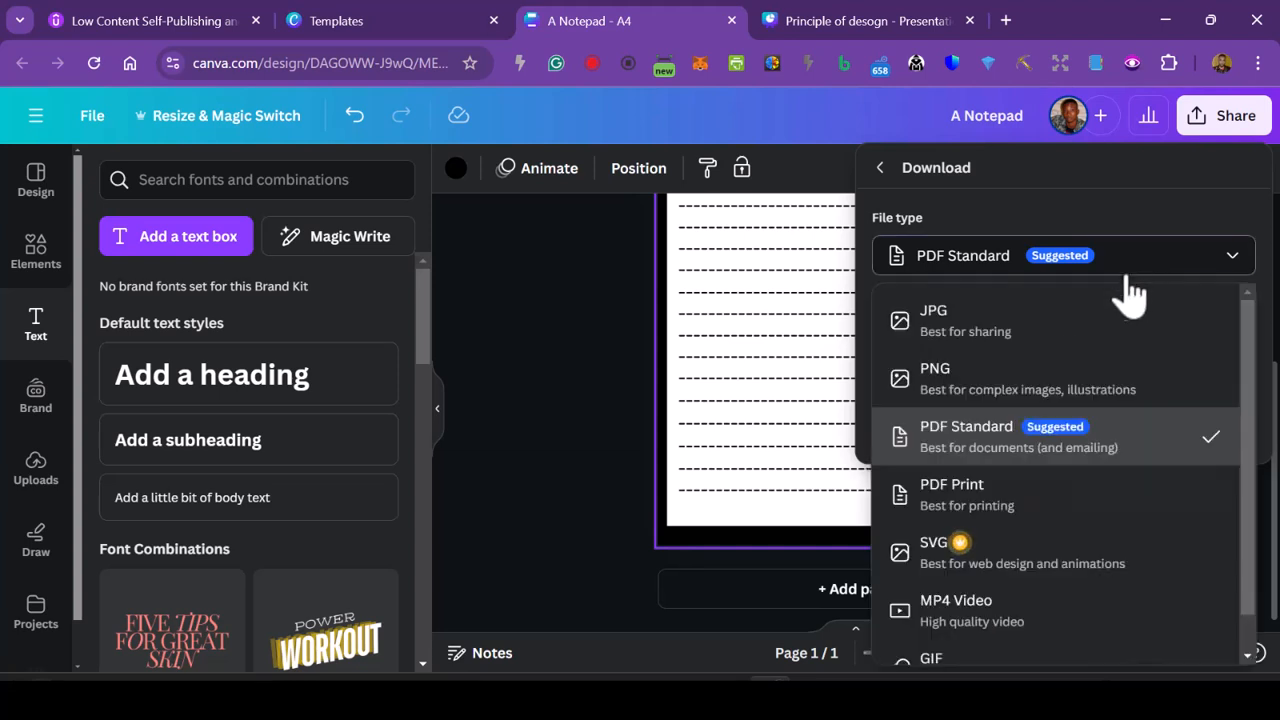
pyautogui.click(1244, 258)
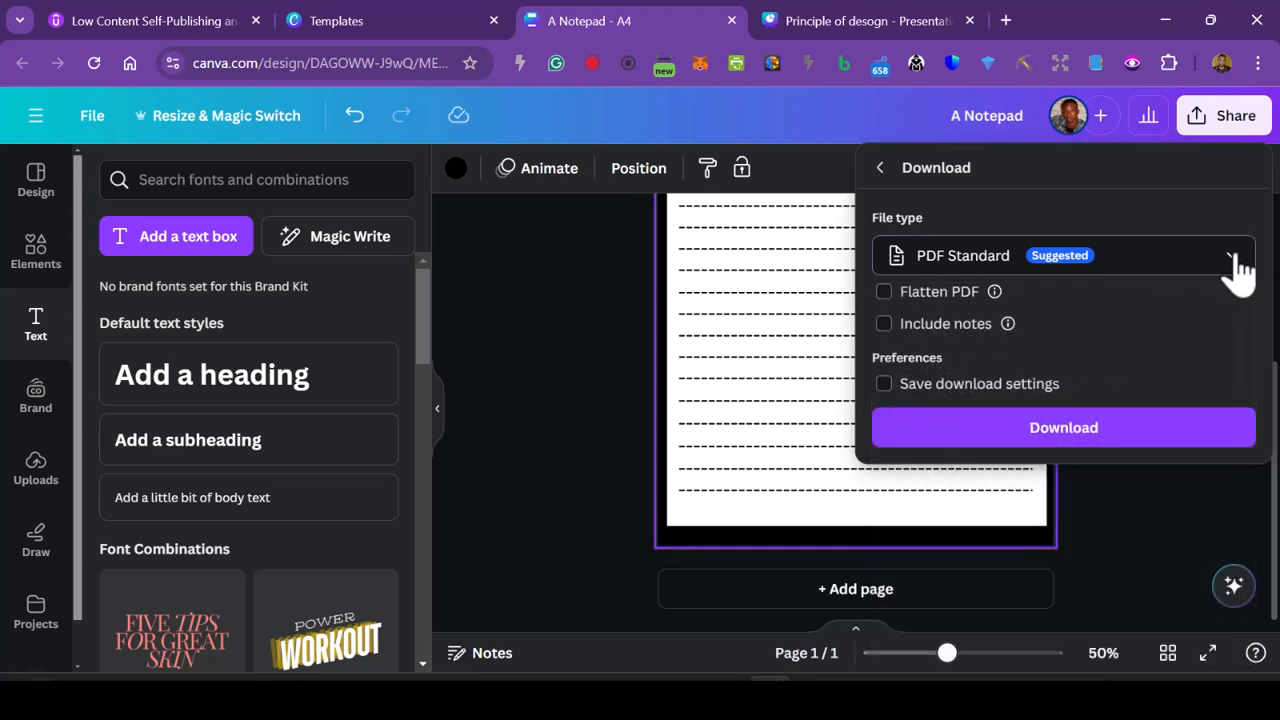
pyautogui.click(548, 450)
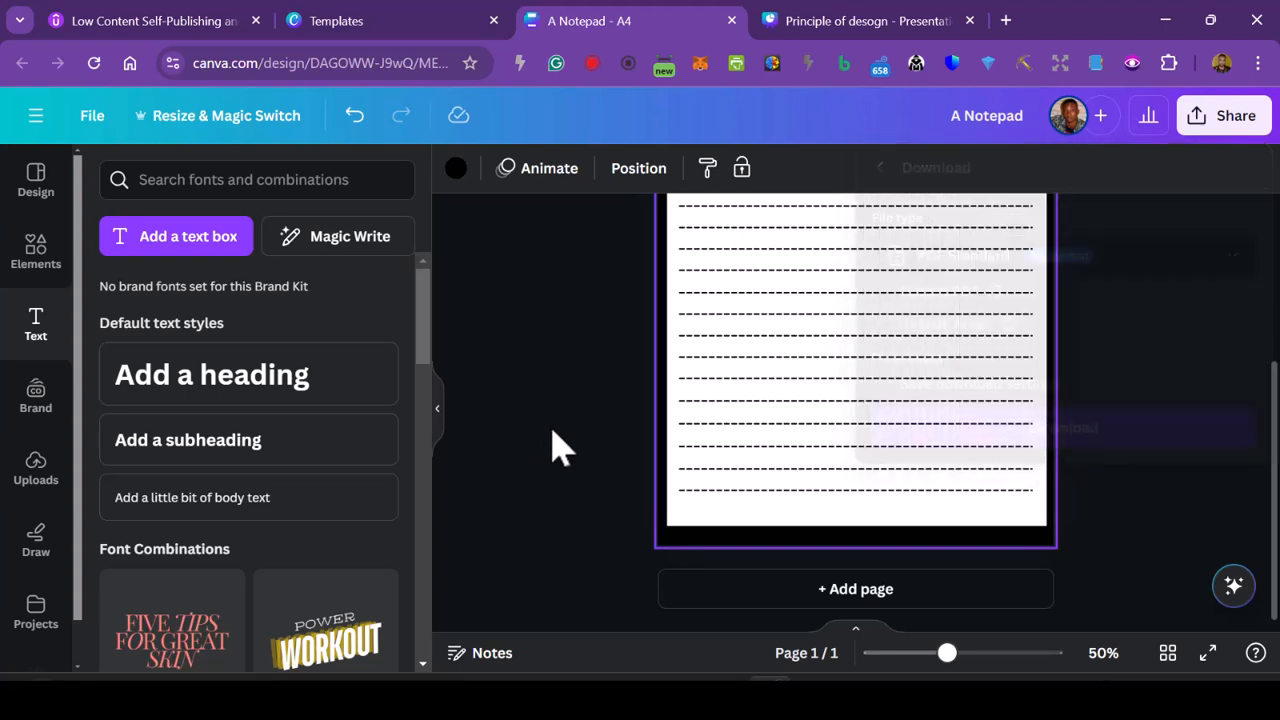